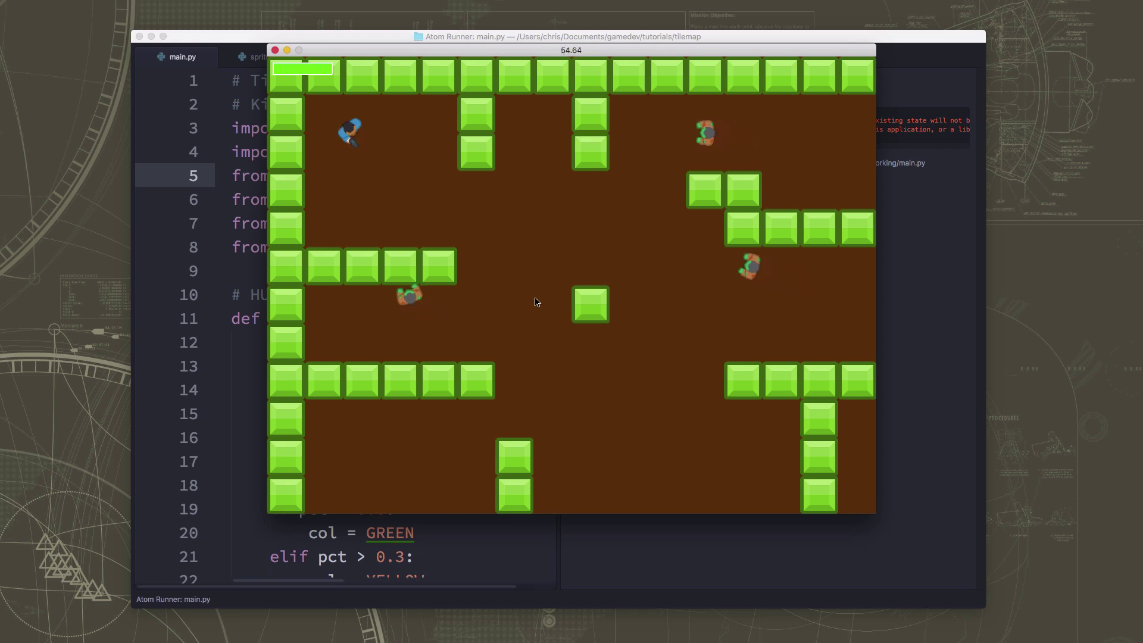
- Steer the player through the maze with the arrow keys while mobs chase, then quit with Escape
key(Up)
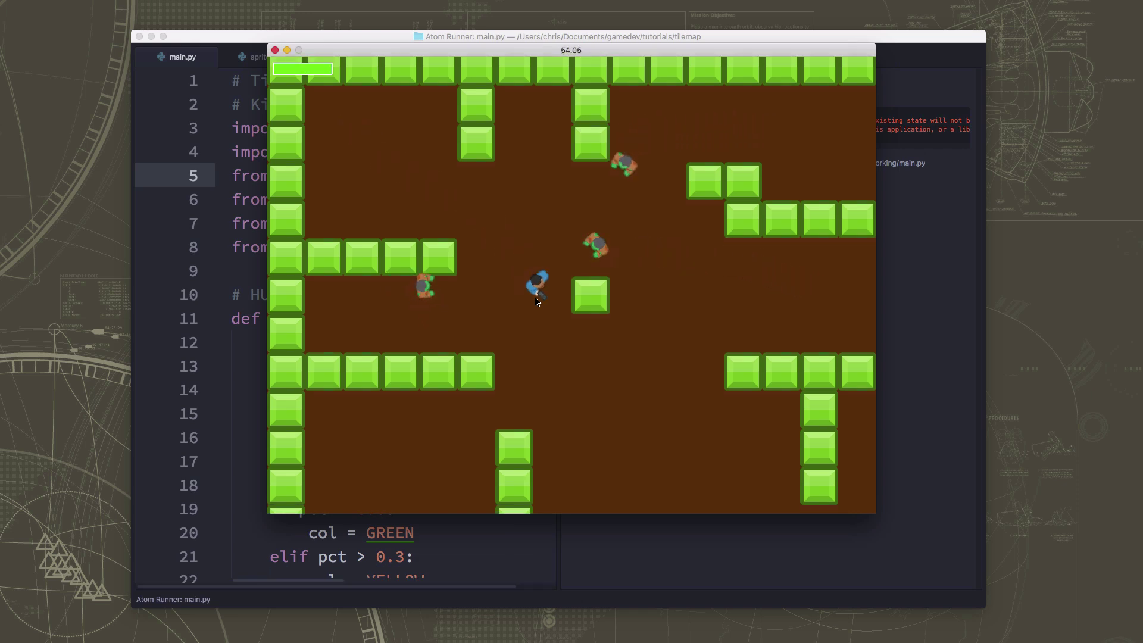
key(Up)
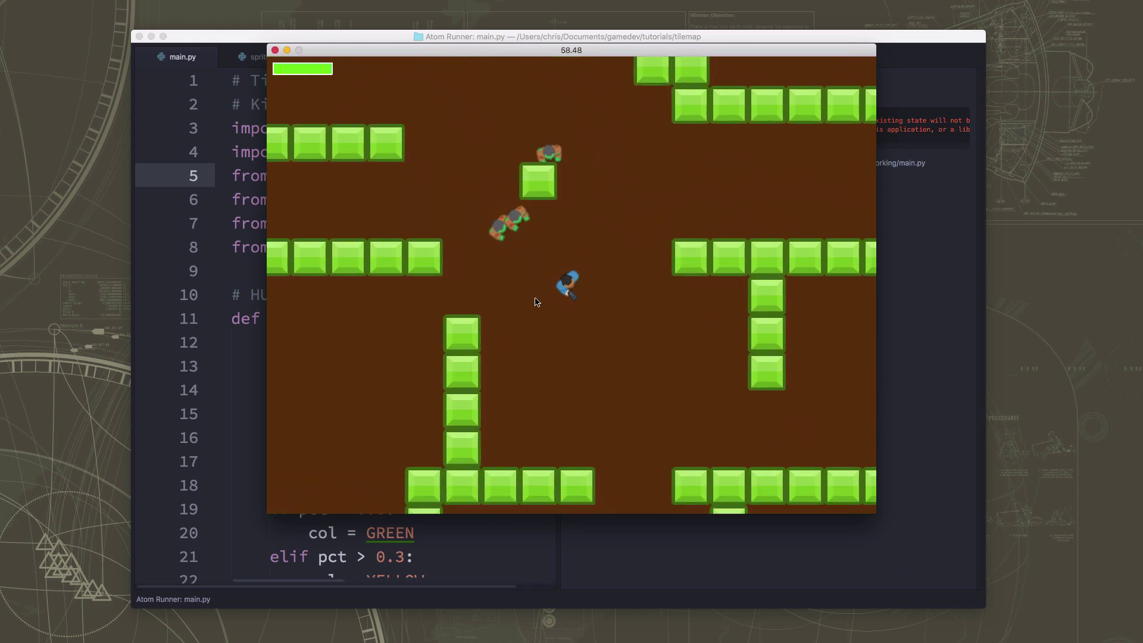
key(Up)
key(Left)
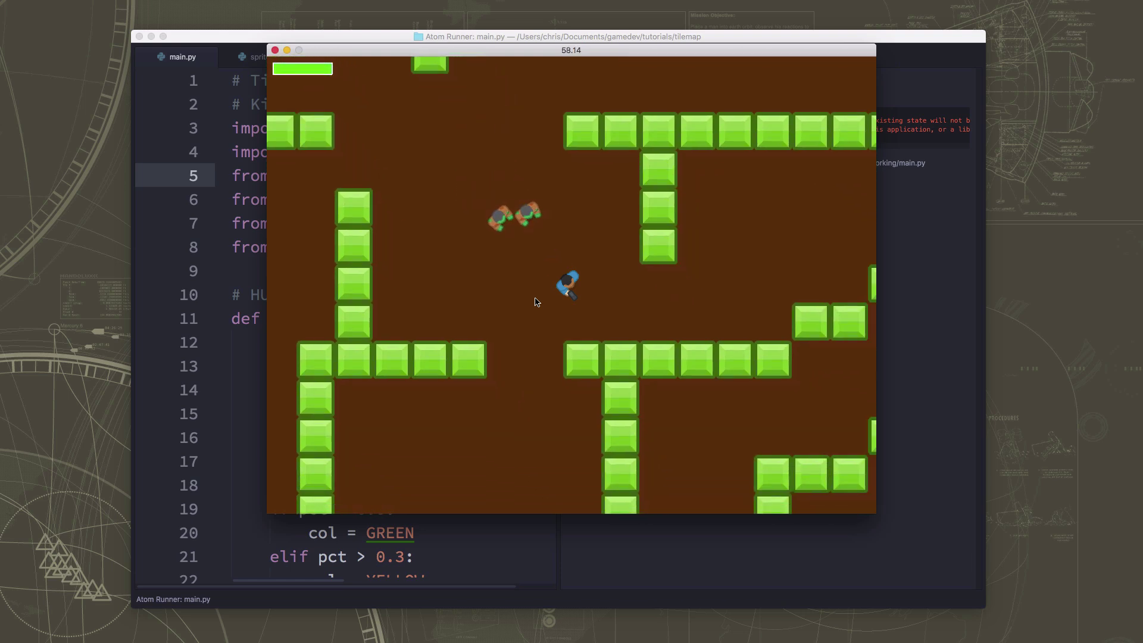
key(Up)
key(Up)
key(Left)
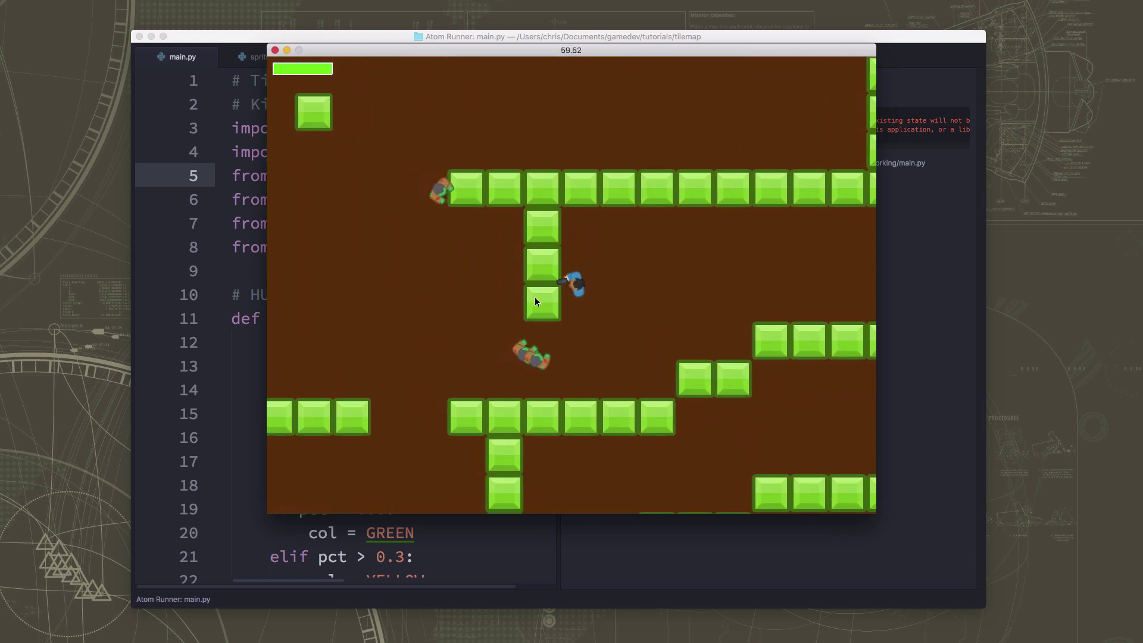
key(Up)
key(Right)
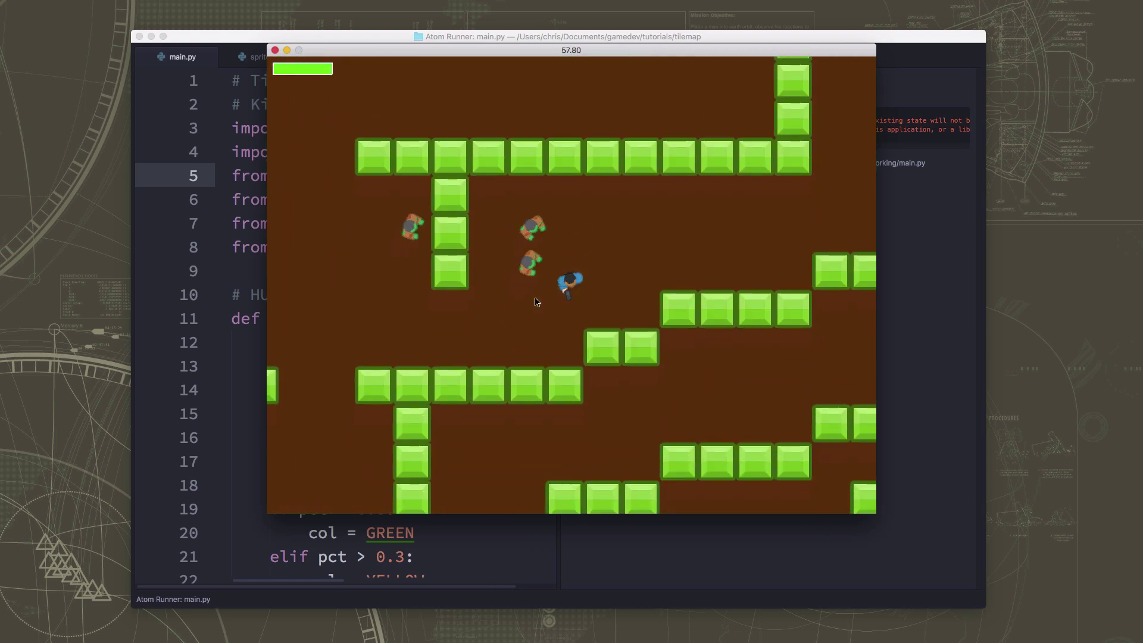
key(Up)
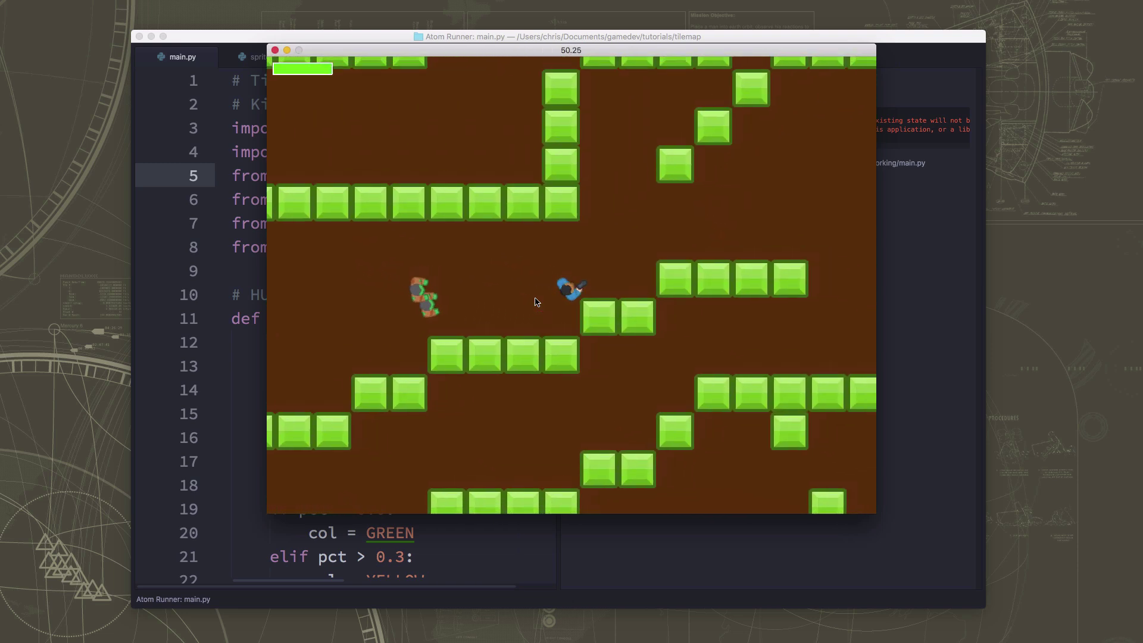
key(Up)
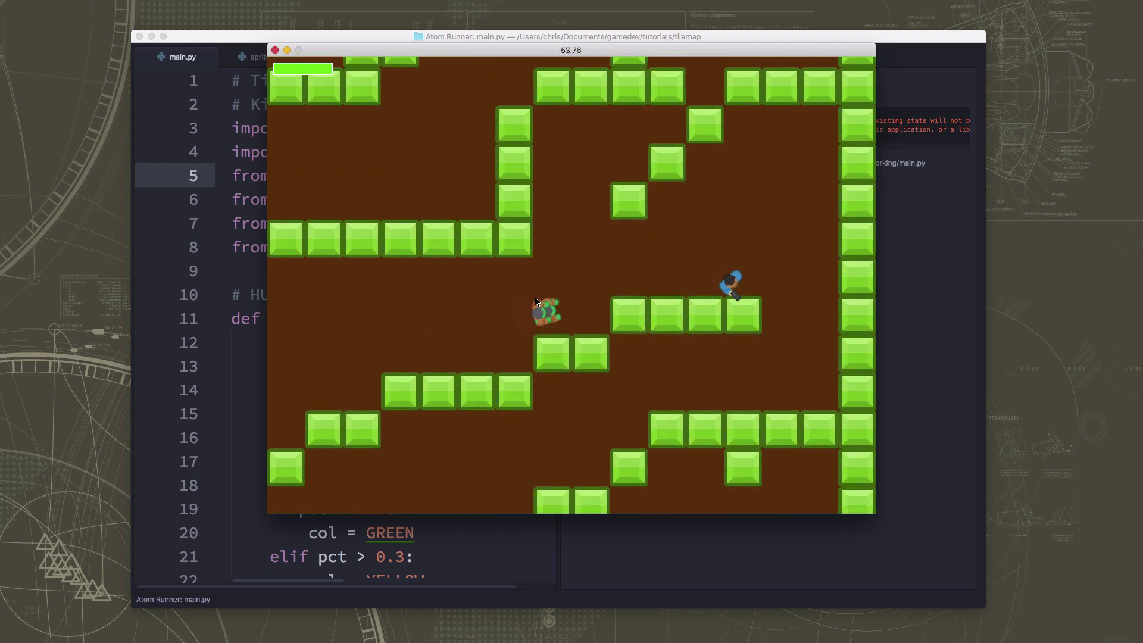
key(Right)
key(Up)
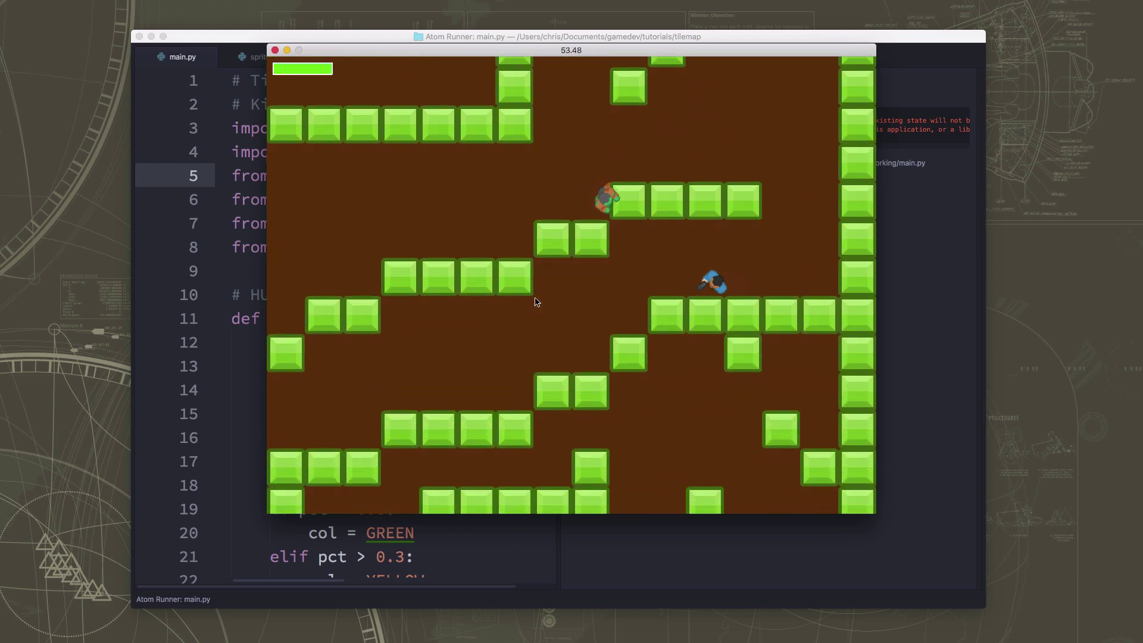
key(Up)
key(Right)
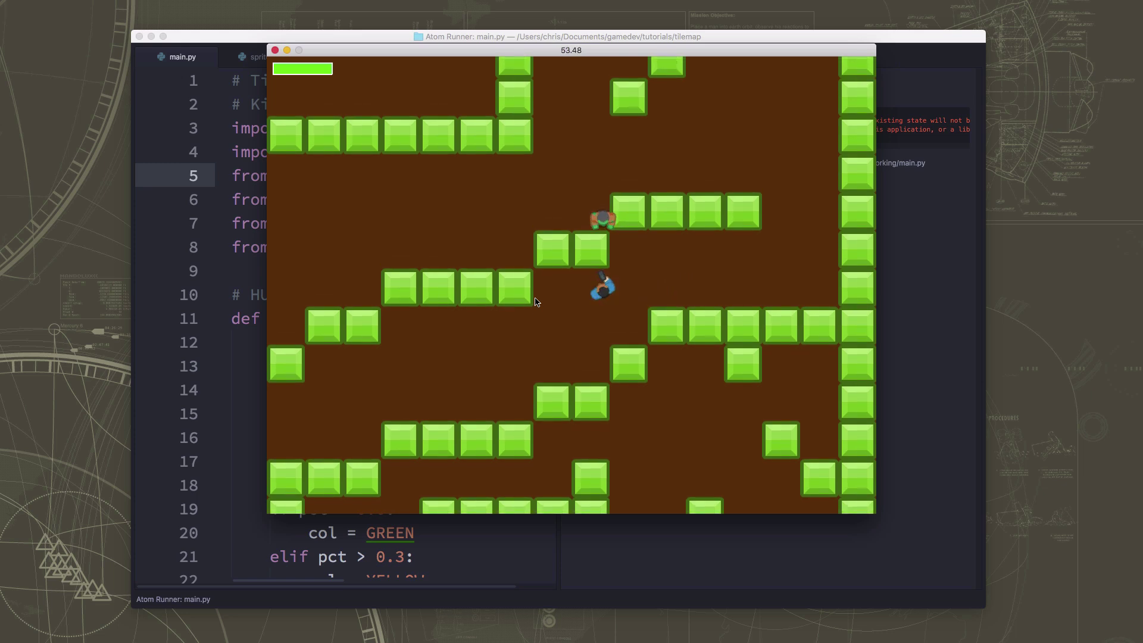
key(Up)
key(Left)
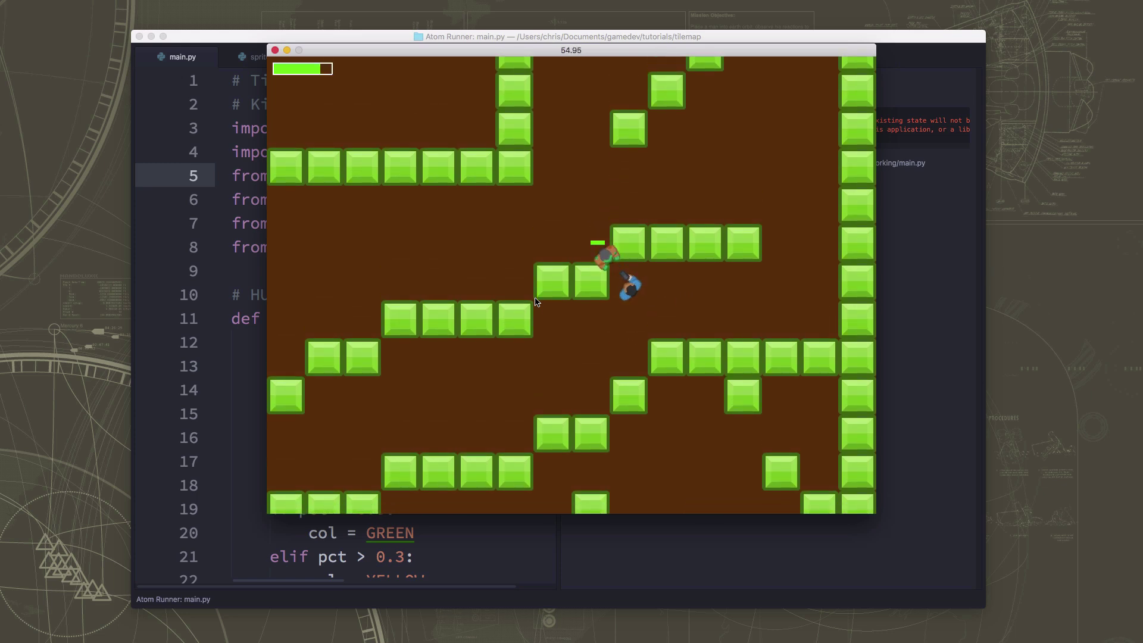
key(Up)
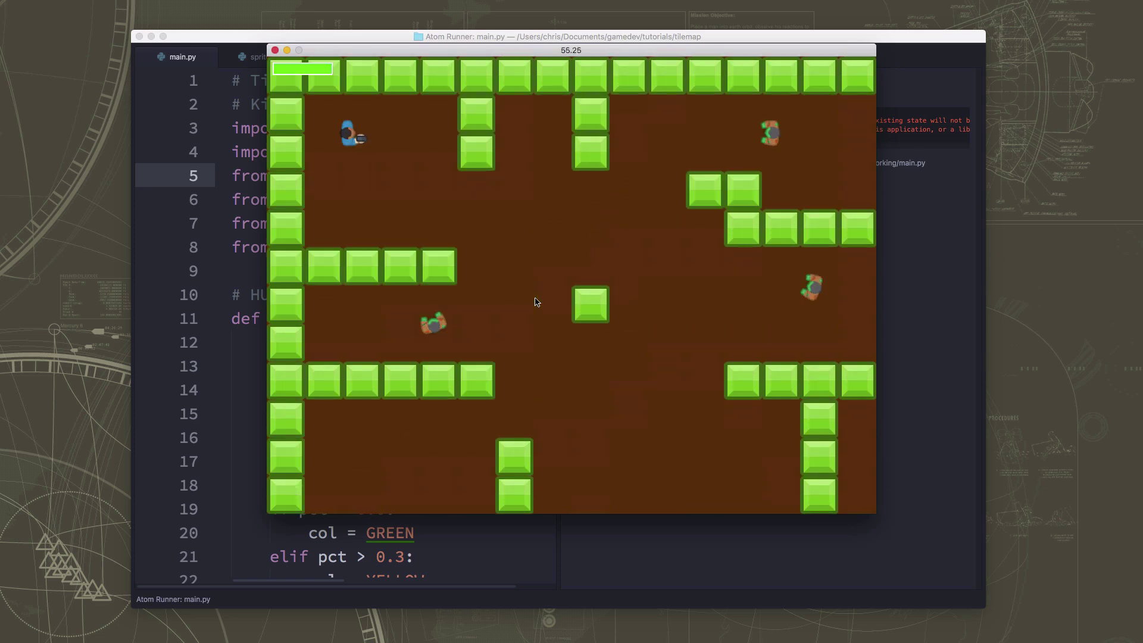
key(Up)
key(Escape)
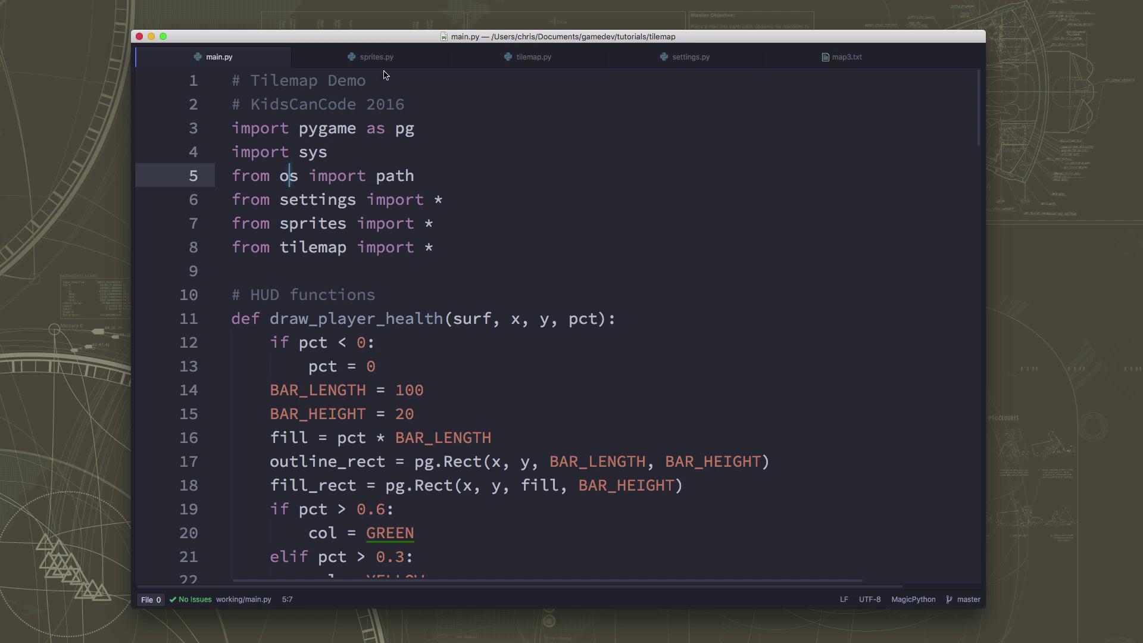
- Show the map3.txt tile layout of walls, floor, player and mobs in Atom
click(844, 59)
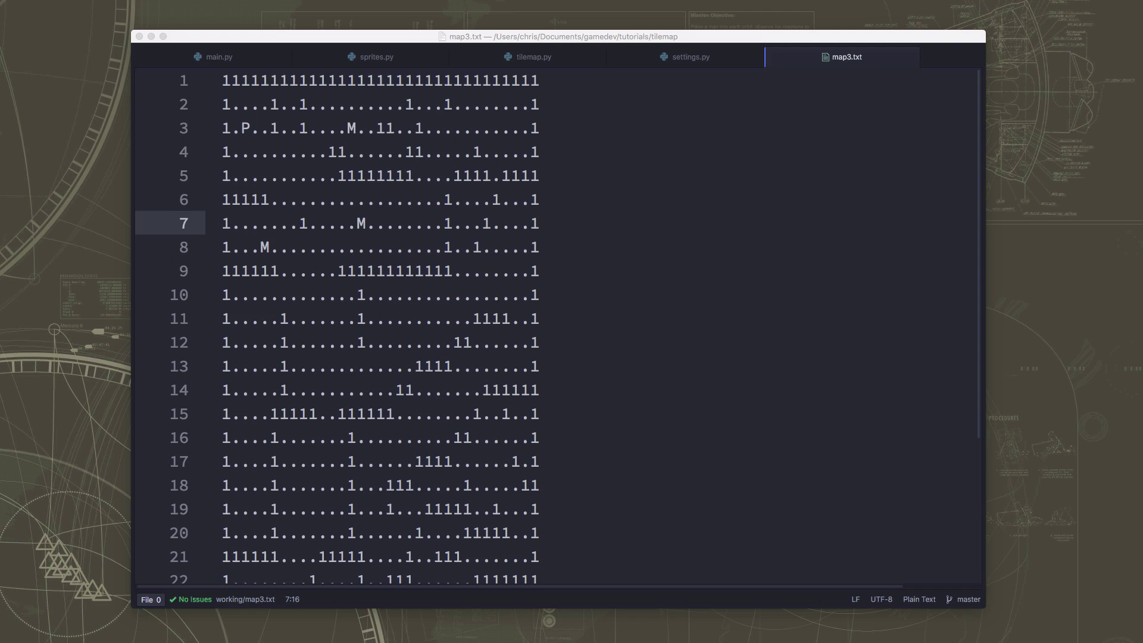
- View spritesheet_tiles.png and Sample.png in Preview, then bring map3.txt back in front
key(super+o)
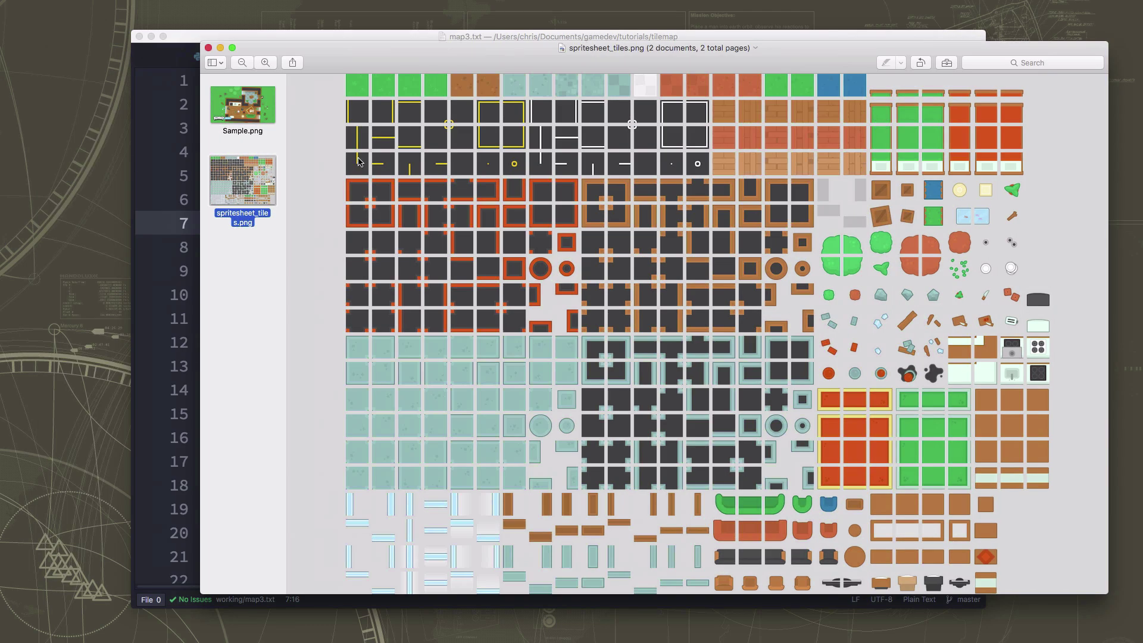
click(258, 109)
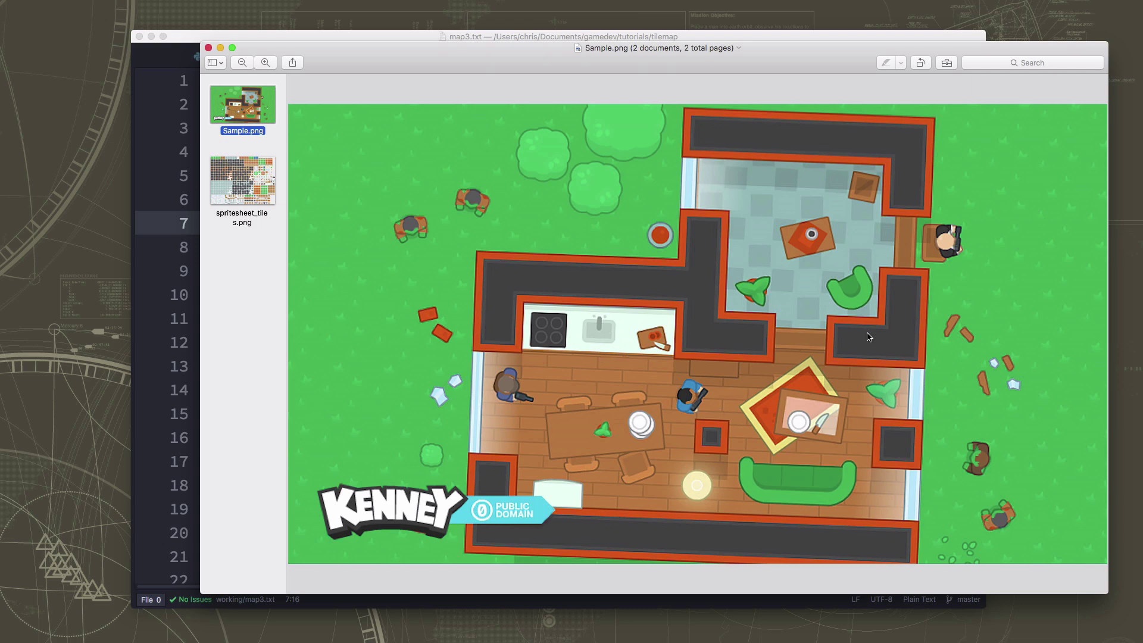
click(236, 194)
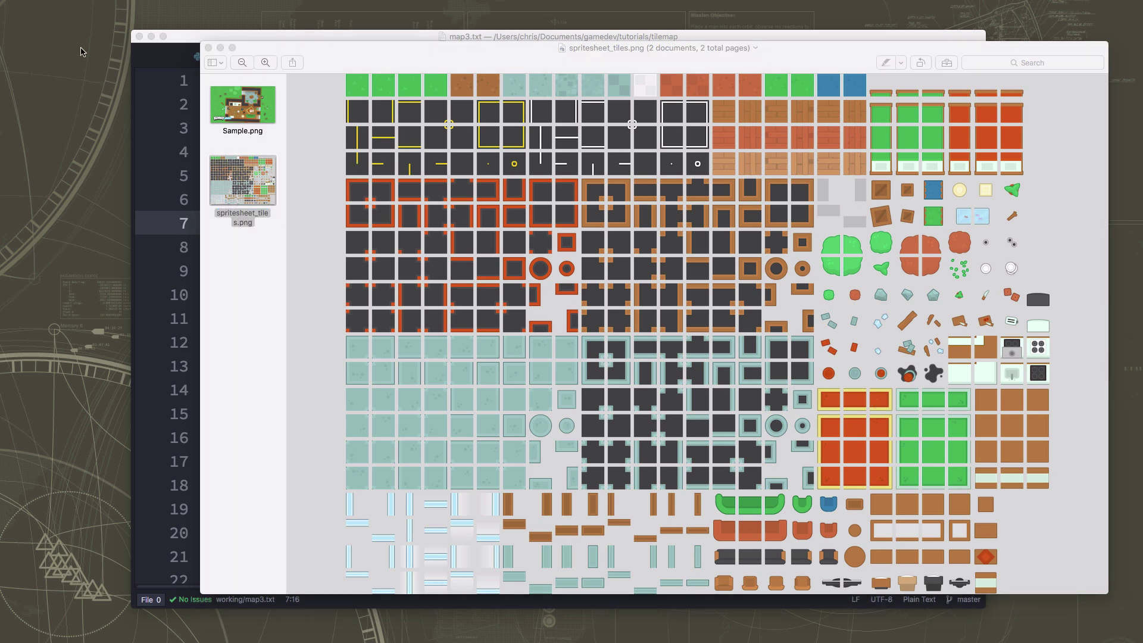
click(213, 34)
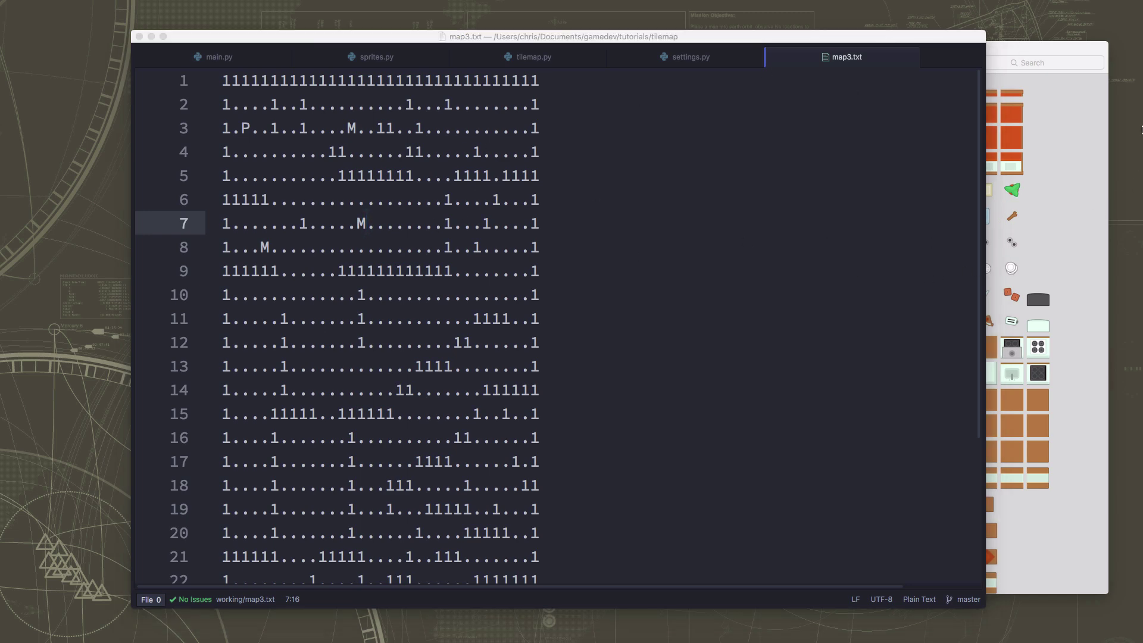
click(1038, 48)
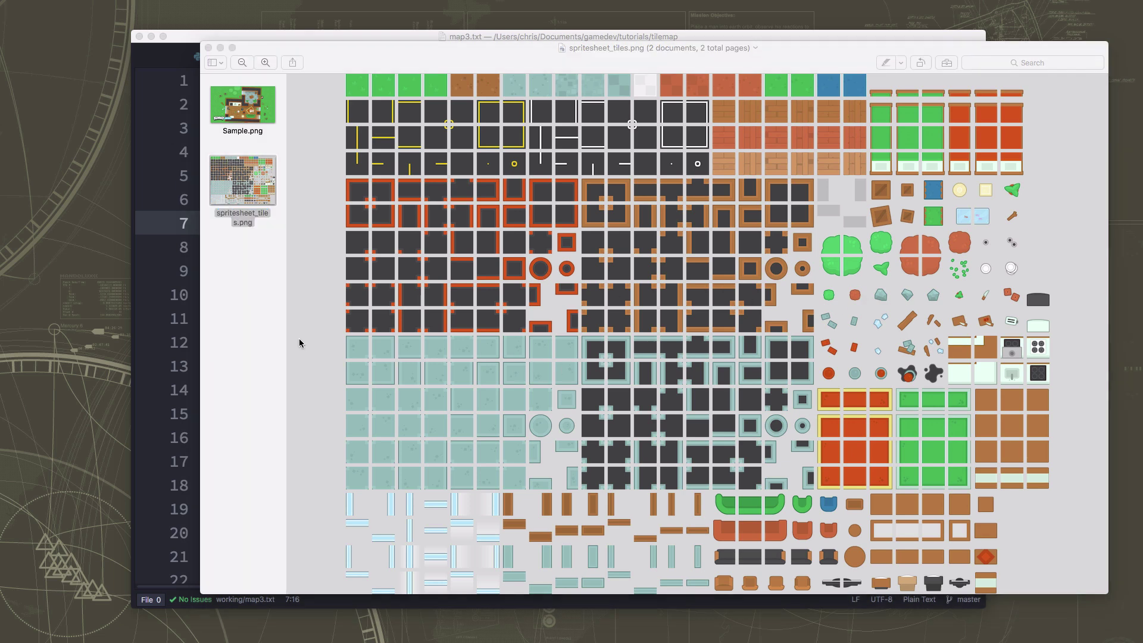
click(188, 47)
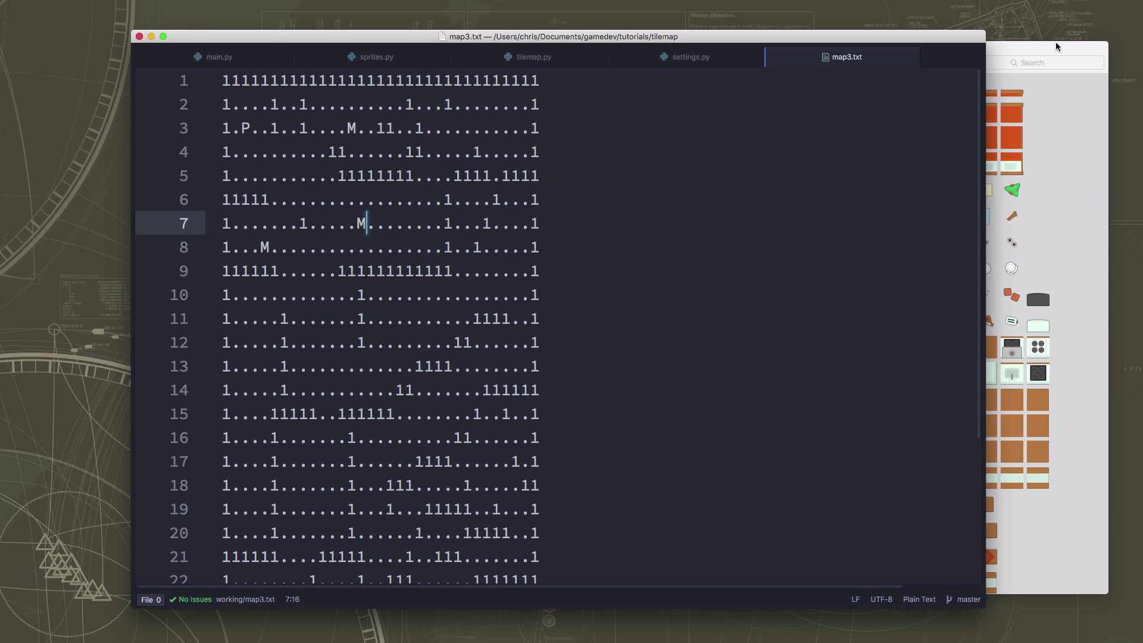
- Bring Preview forward and display the Sample.png house-on-grass scene
click(1029, 52)
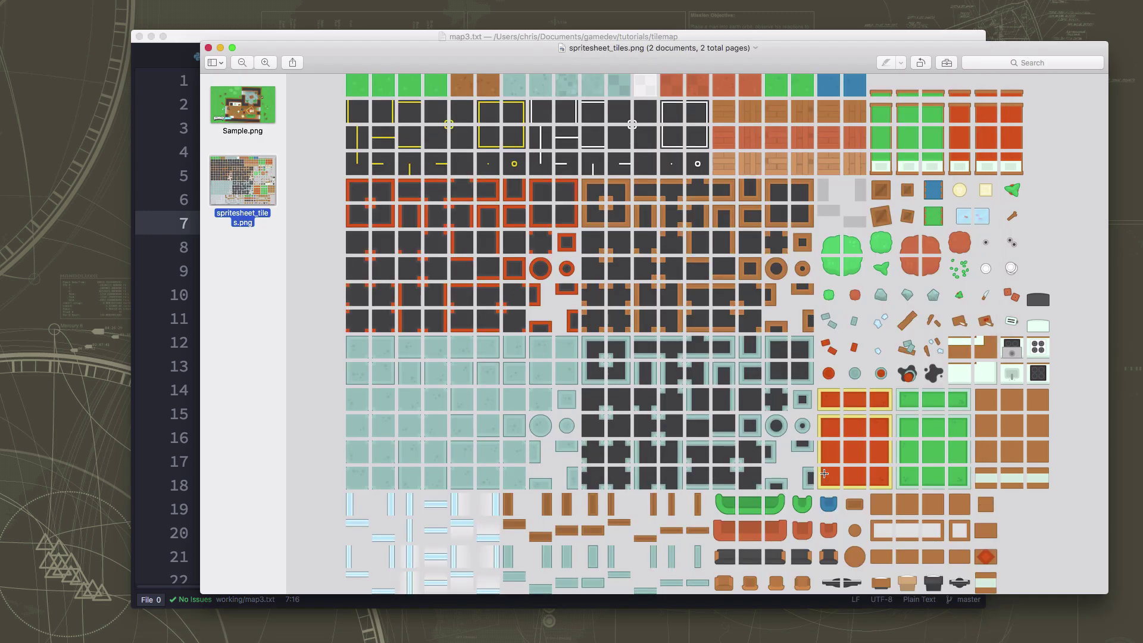
click(243, 125)
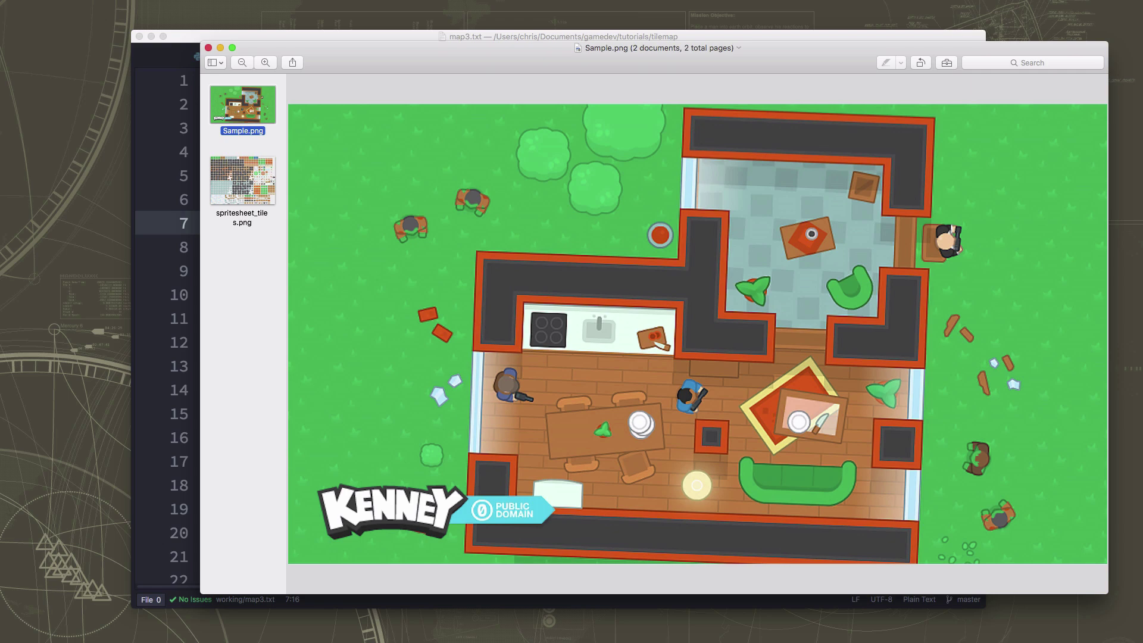
- Go from mapeditor.org to Tiled's itch.io page and scroll to its Download section
key(super+Tab)
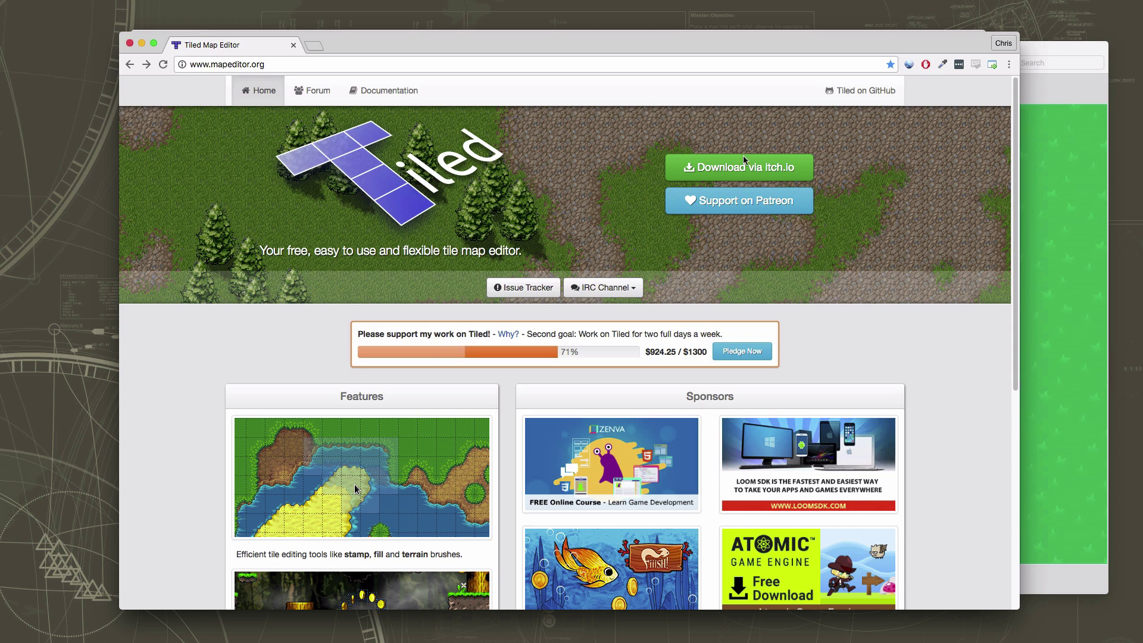
click(734, 174)
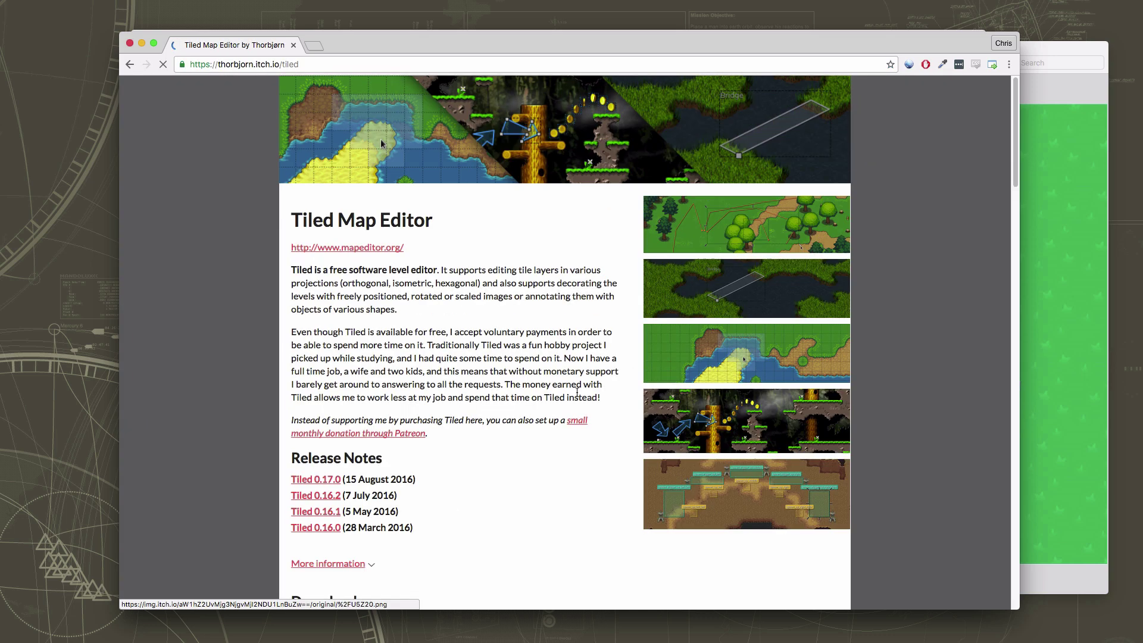
scroll(451, 413, down, 5)
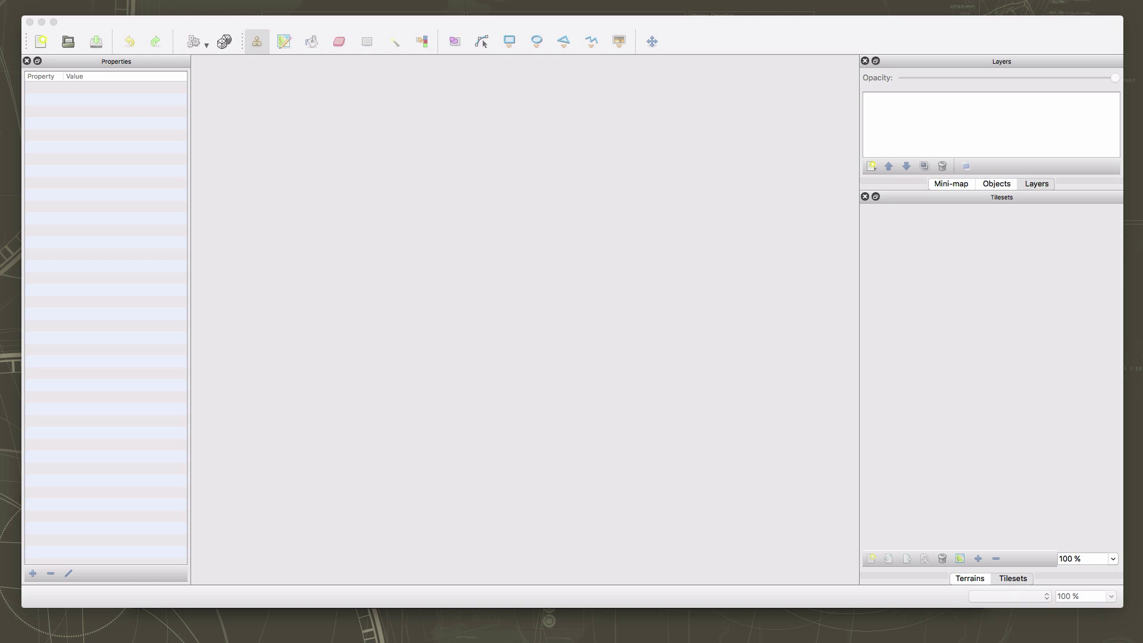
- Bring the empty Tiled Map Editor window to the front
click(71, 15)
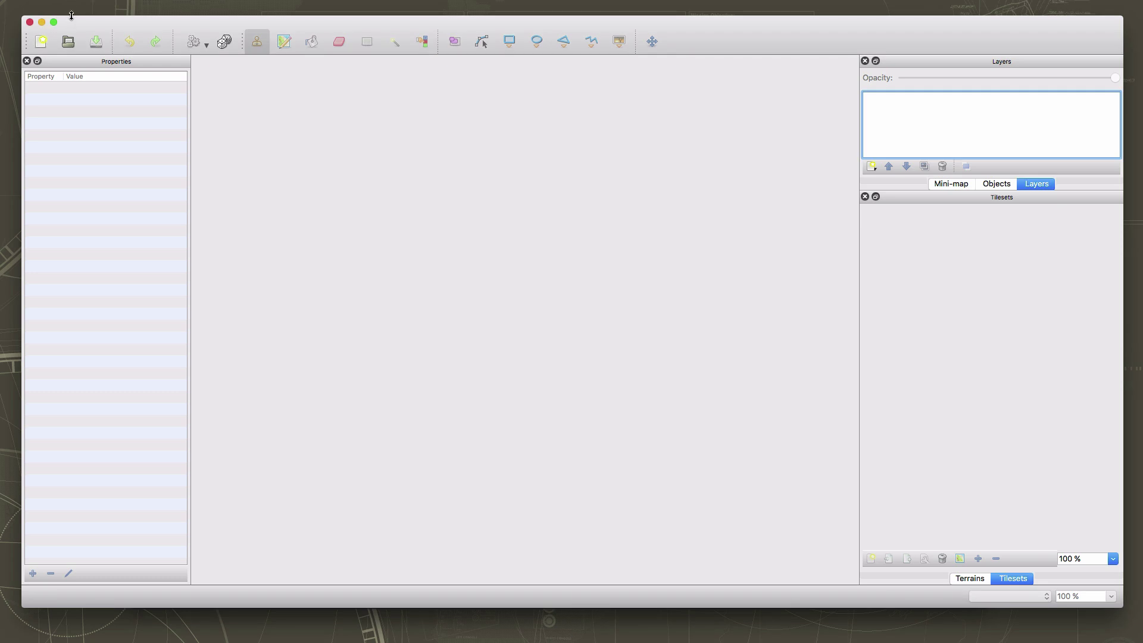
click(40, 40)
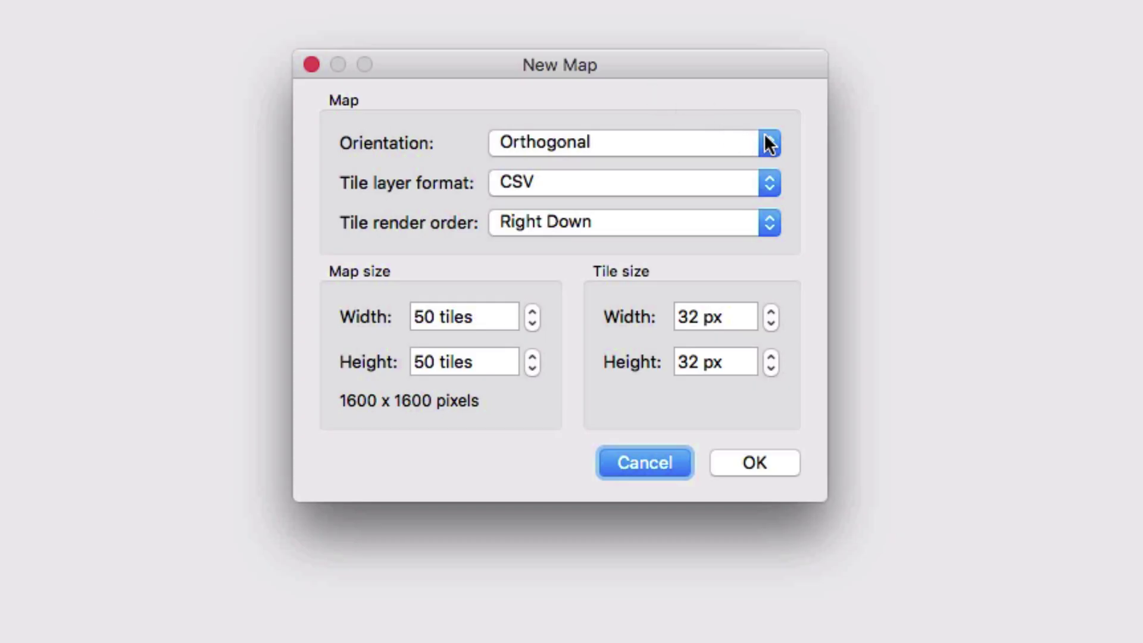
click(768, 143)
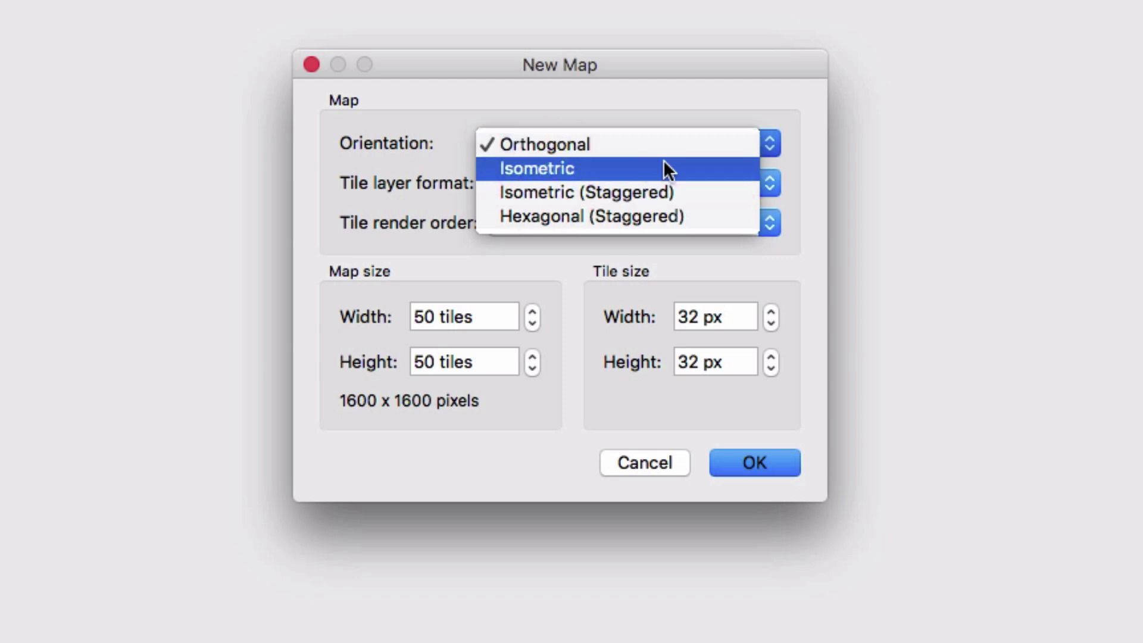
click(560, 144)
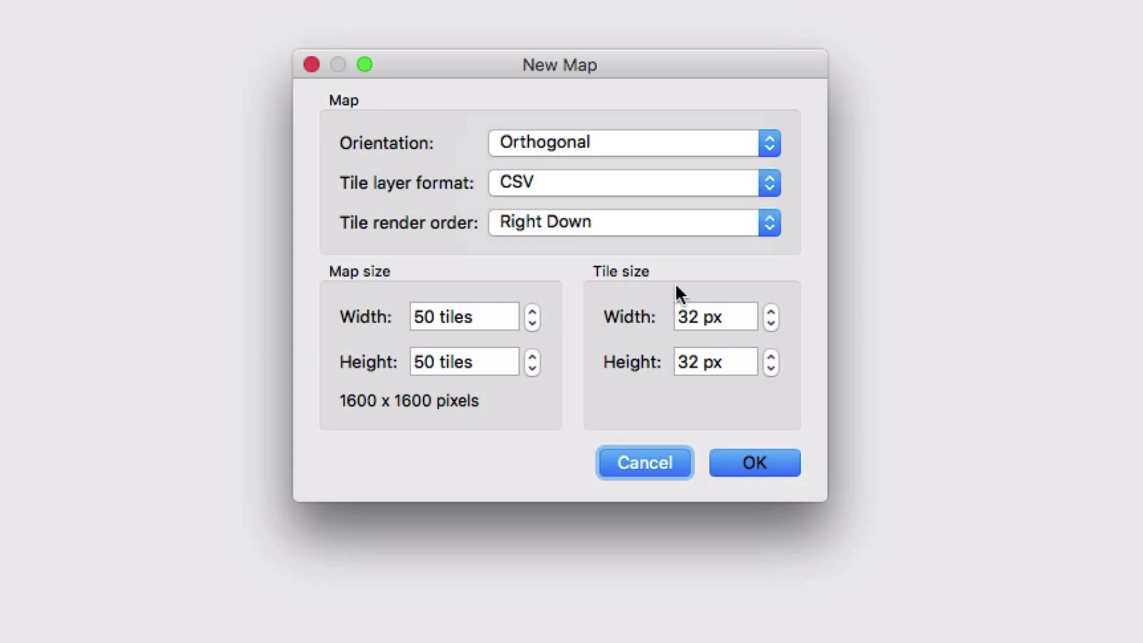
- Set tile width and height to 64 px and map height to 30 tiles, keeping width 50
double_click(691, 317)
text(64)
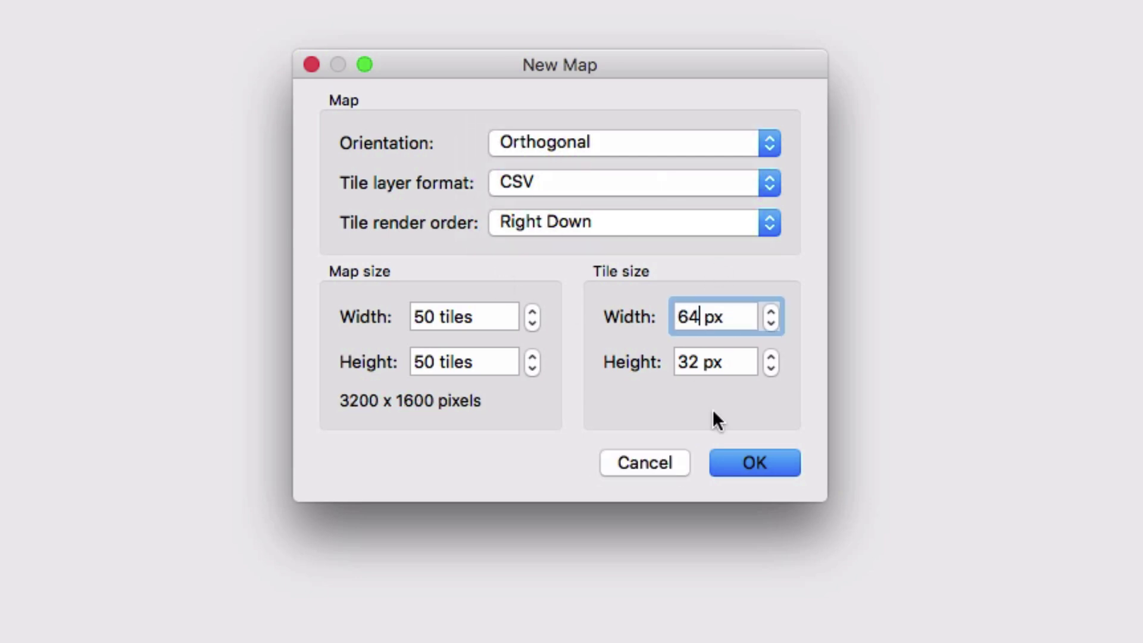
click(689, 364)
double_click(688, 363)
text(64)
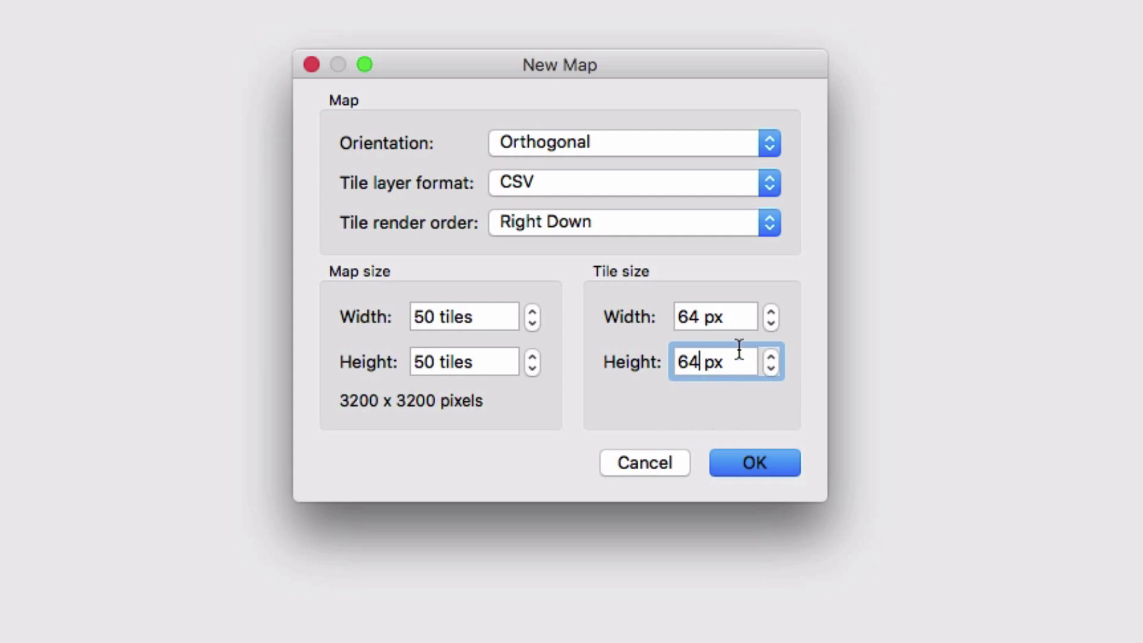
click(456, 319)
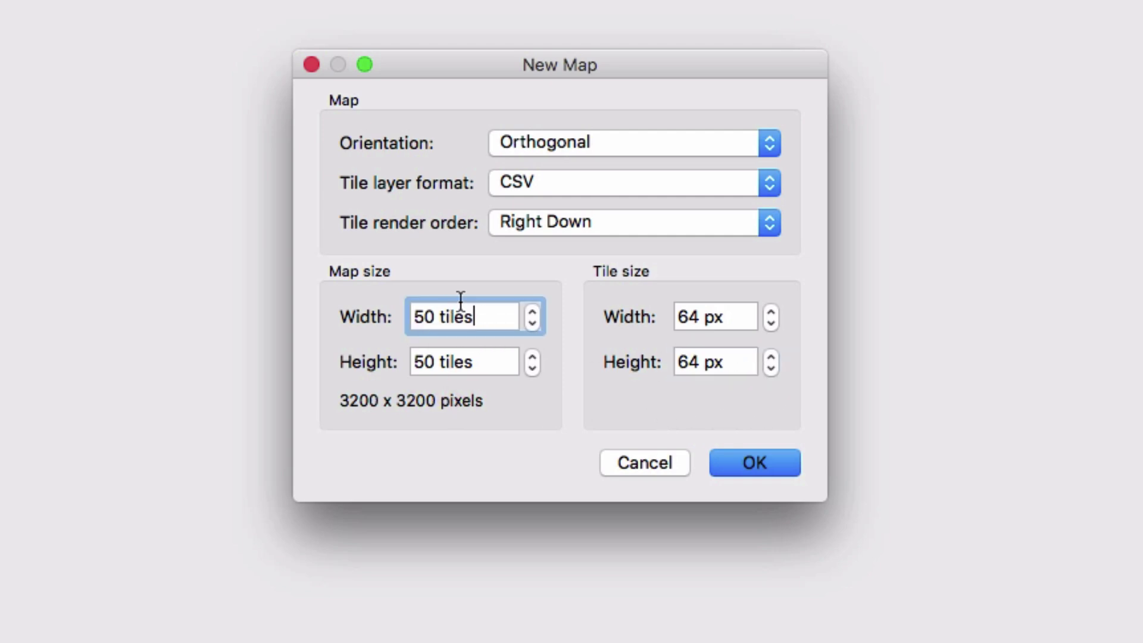
click(421, 361)
drag(411, 361, 420, 355)
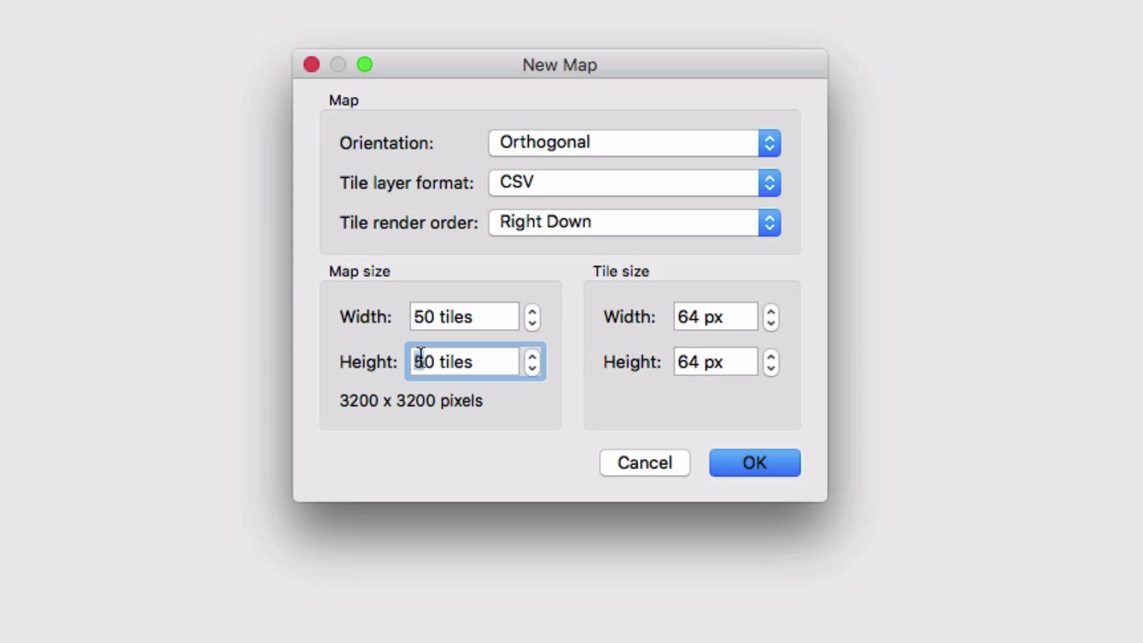
text(3)
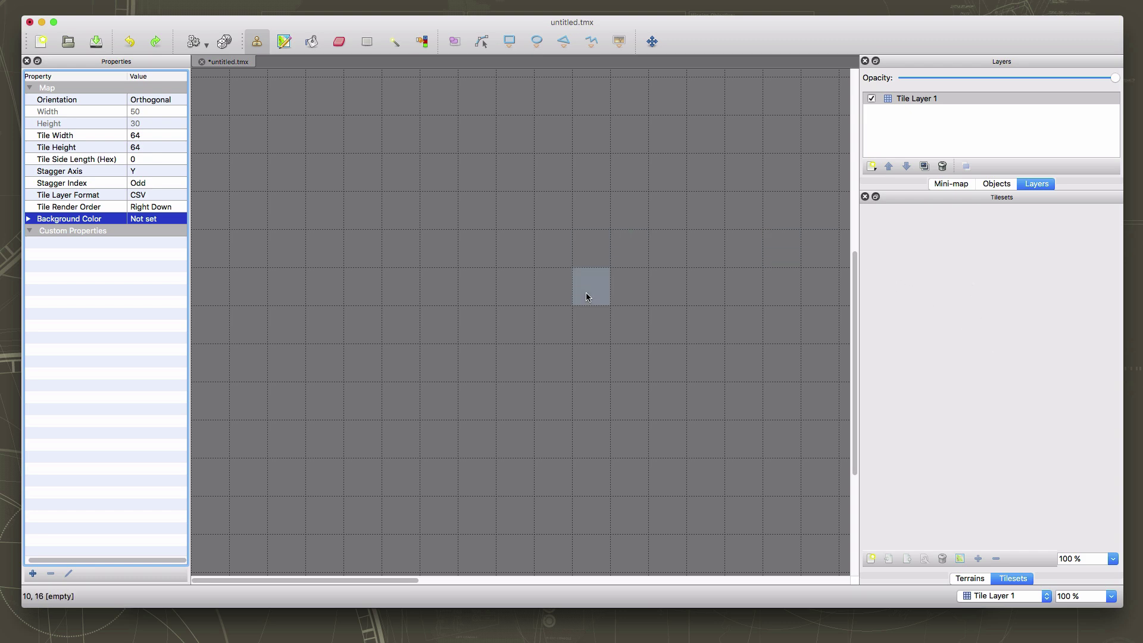
key(super+Tab)
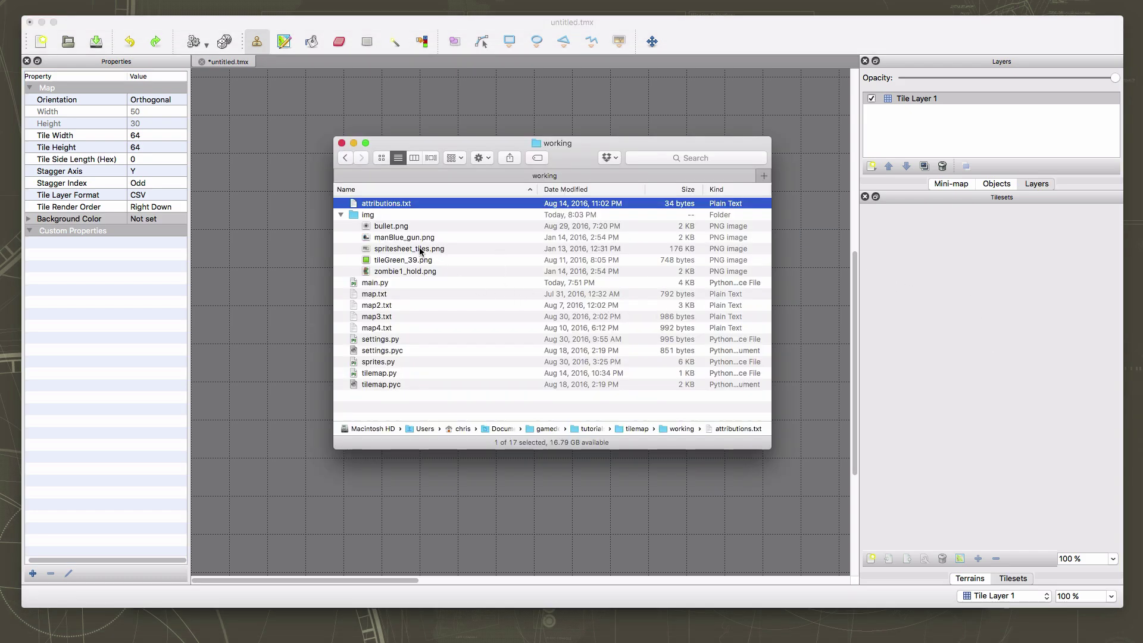
click(390, 251)
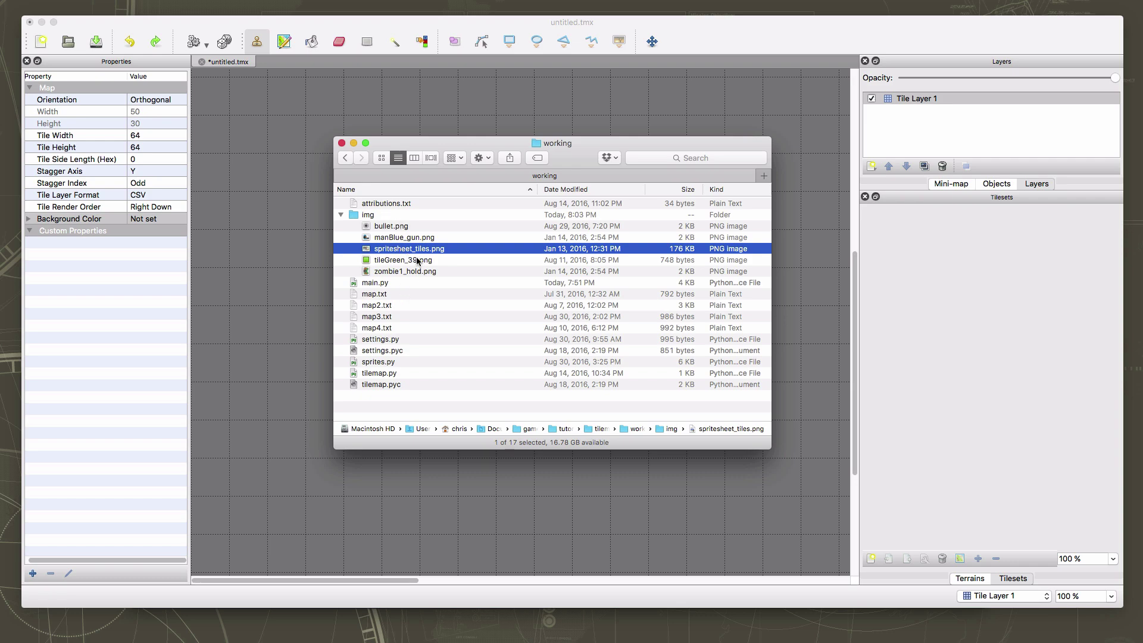
key(space)
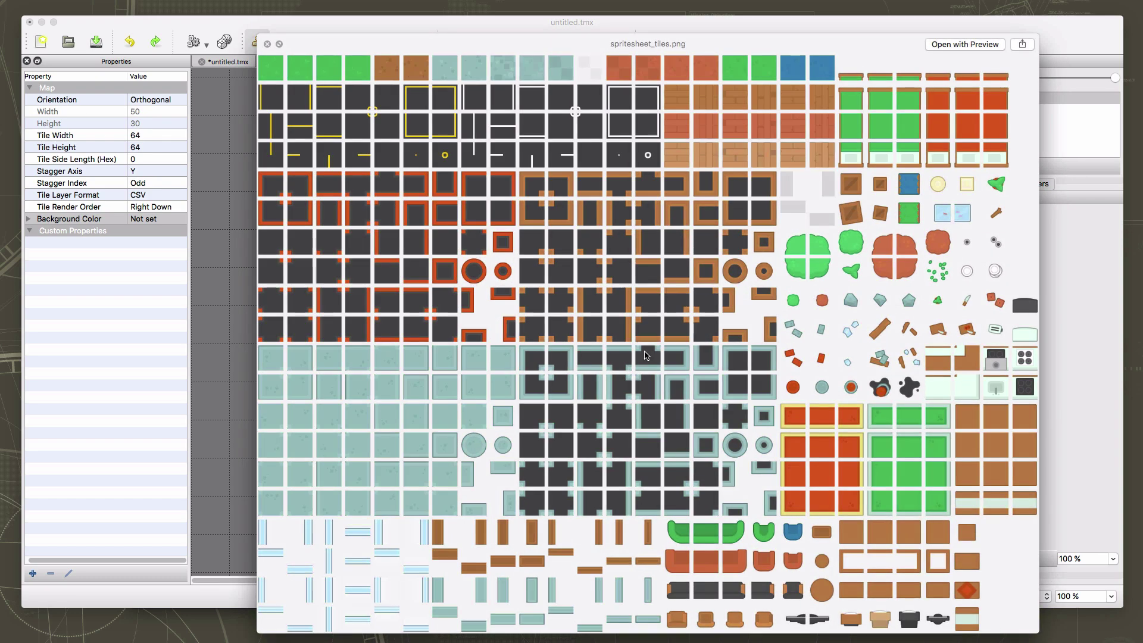
key(space)
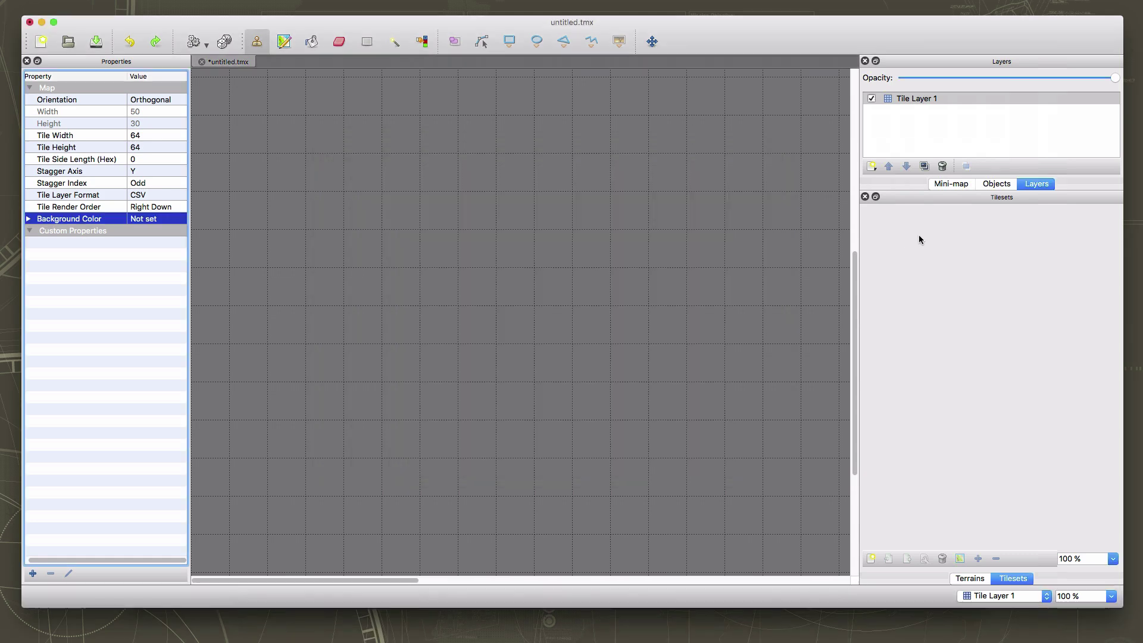
- Return to the map in Tiled and open the New Tileset dialog from the Tilesets panel
click(919, 239)
click(871, 560)
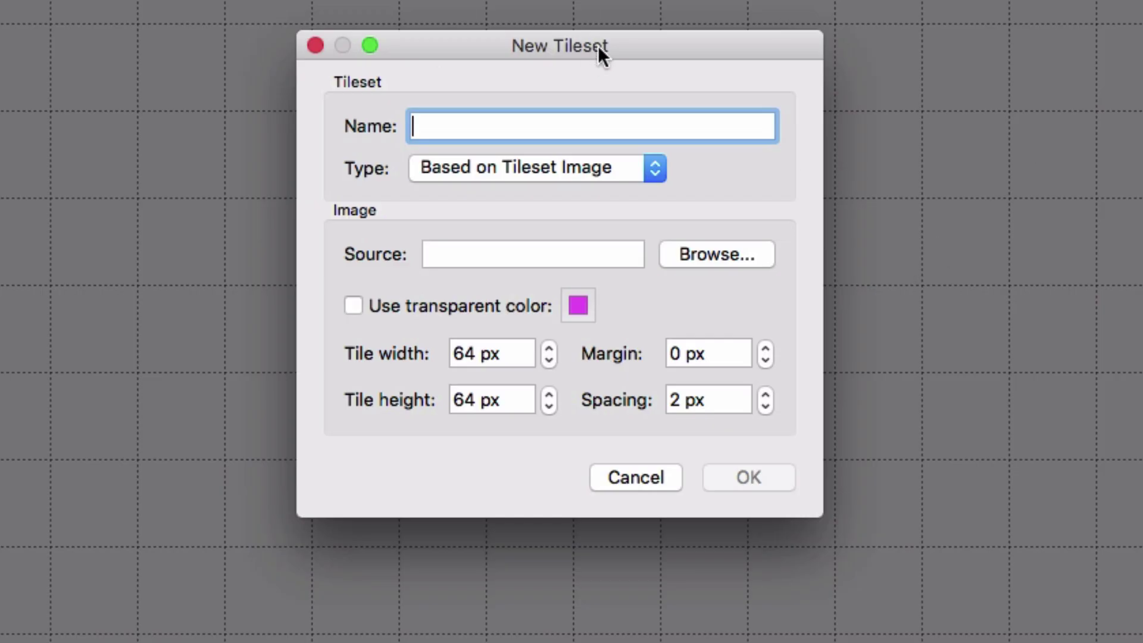
- Name the tileset 'Kenney Topdown Pack' and choose img/spritesheet_tiles.png as its source image
text(Kenney T)
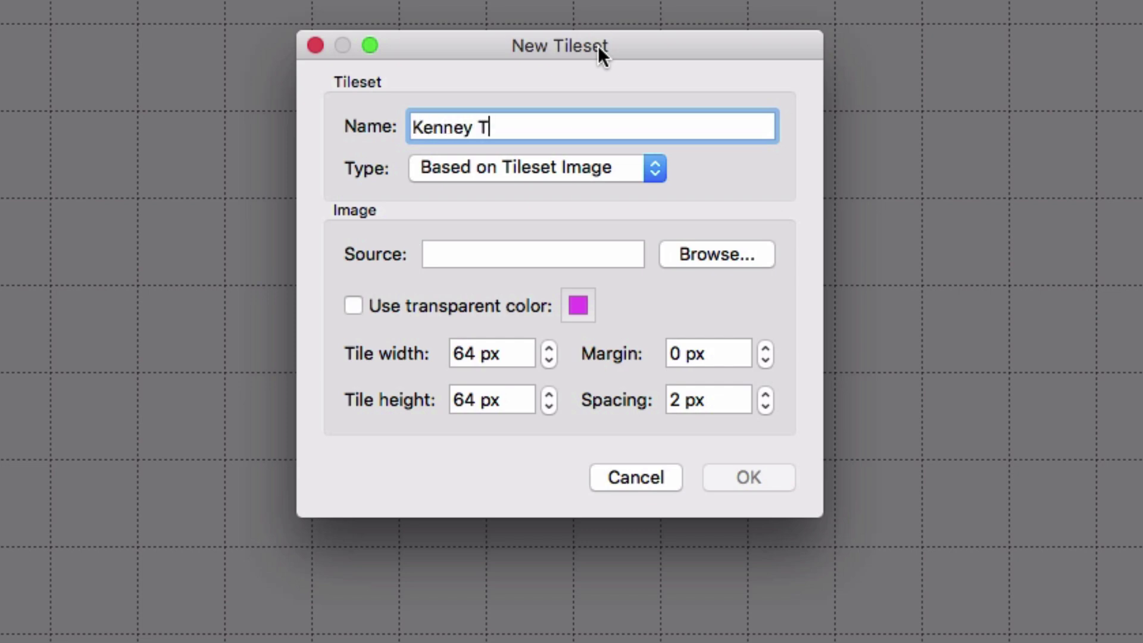
text(opdown Pack)
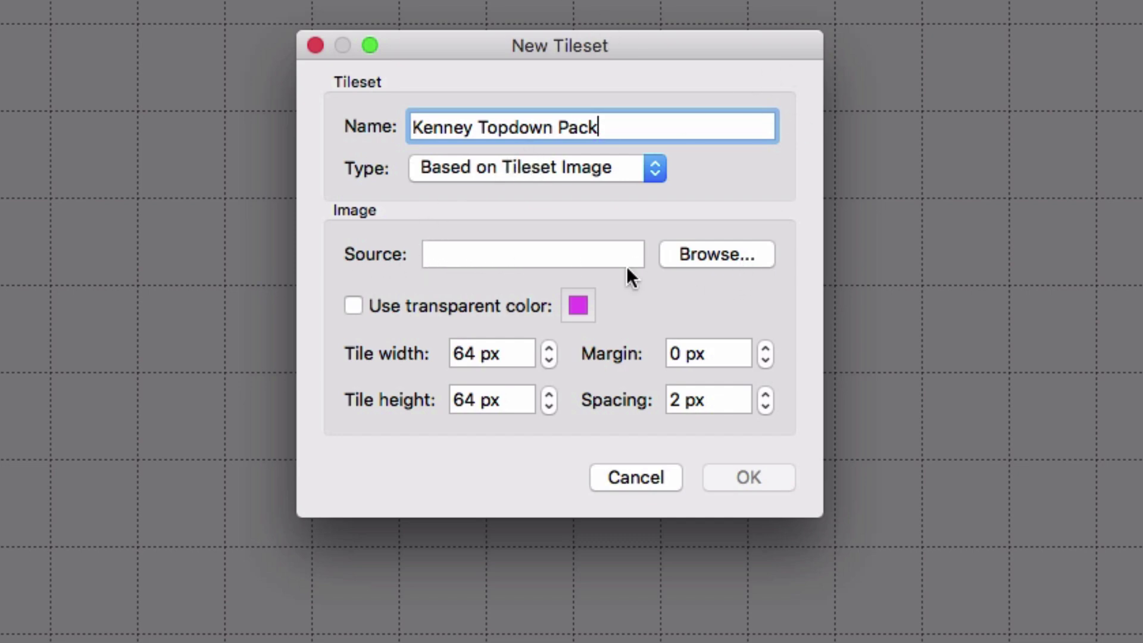
click(749, 261)
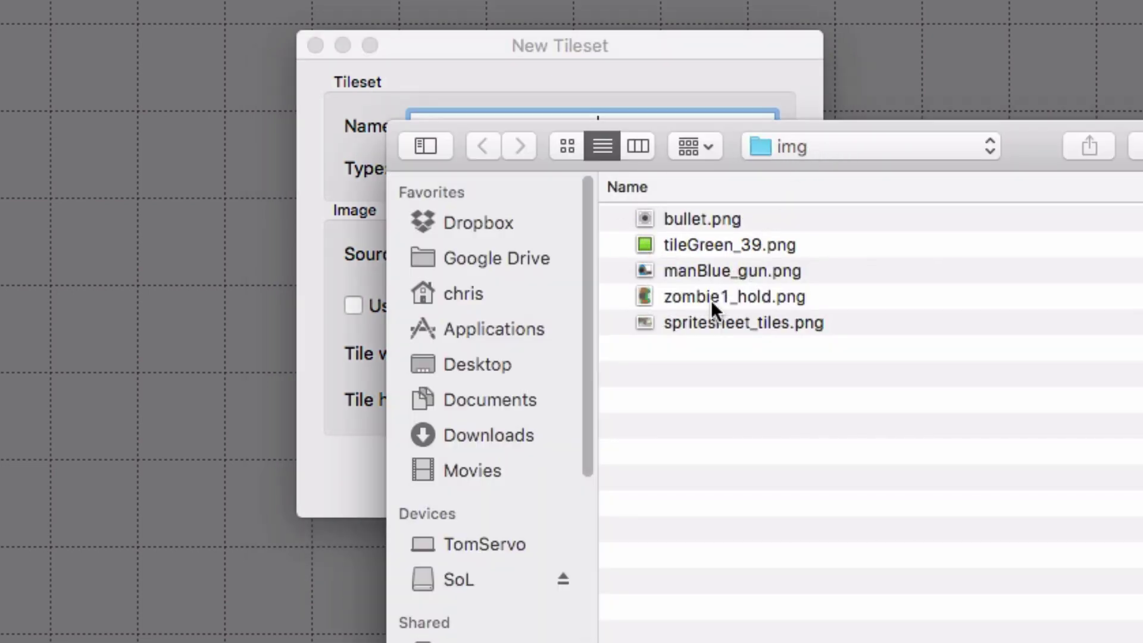
click(727, 324)
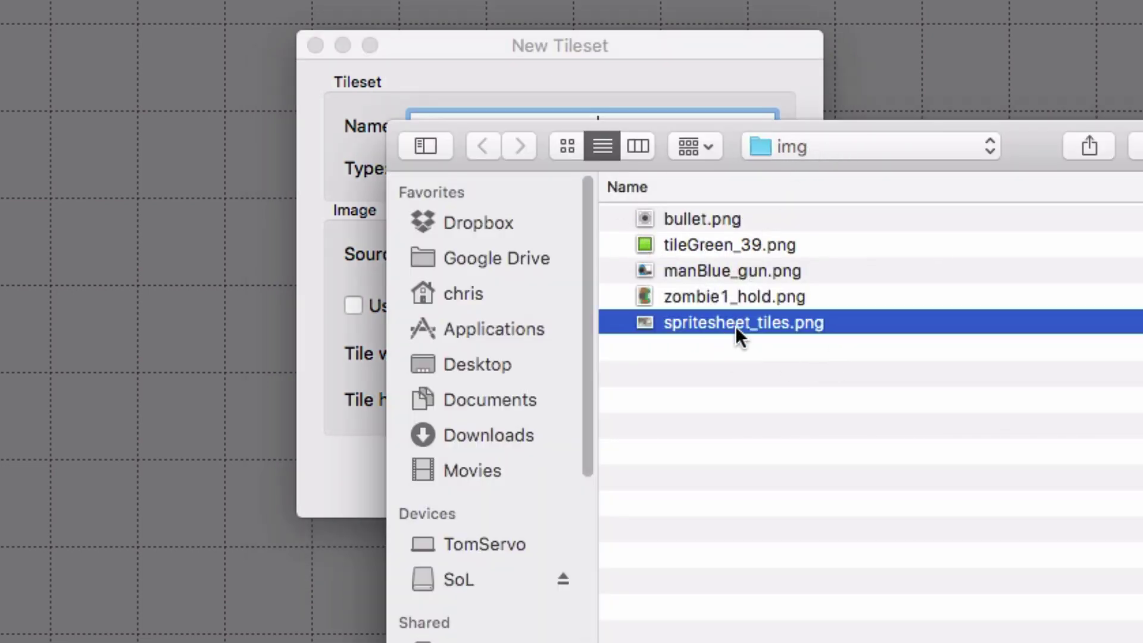
key(Return)
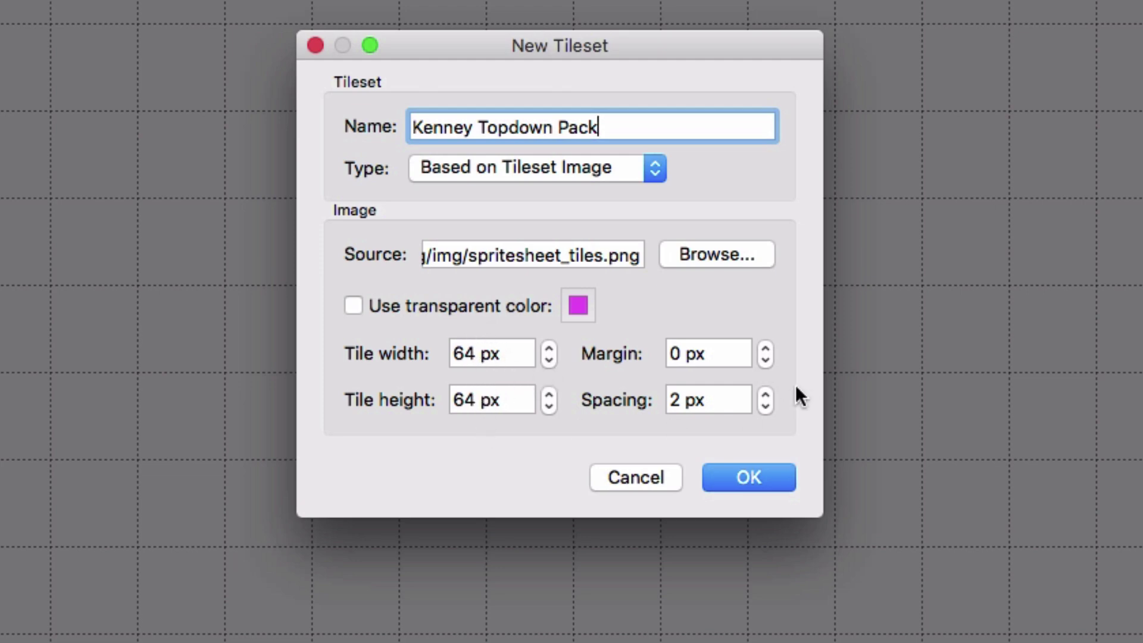
- Preview spritesheet_tiles.png in Finder to check tile gaps, then edit the tileset Spacing to 10 px
click(202, 445)
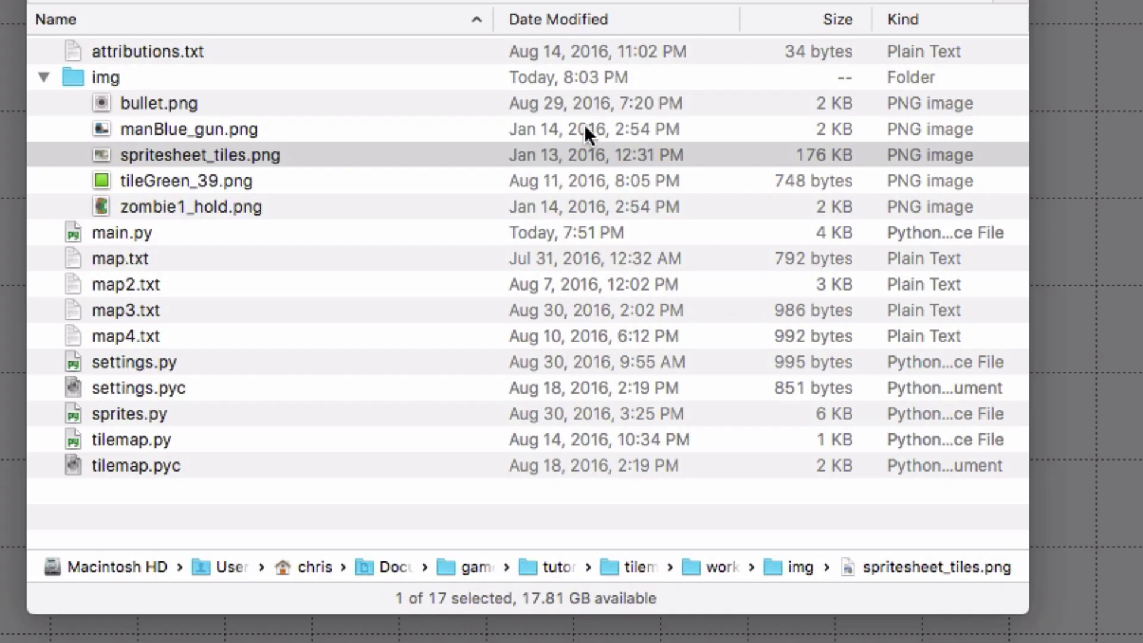
click(272, 154)
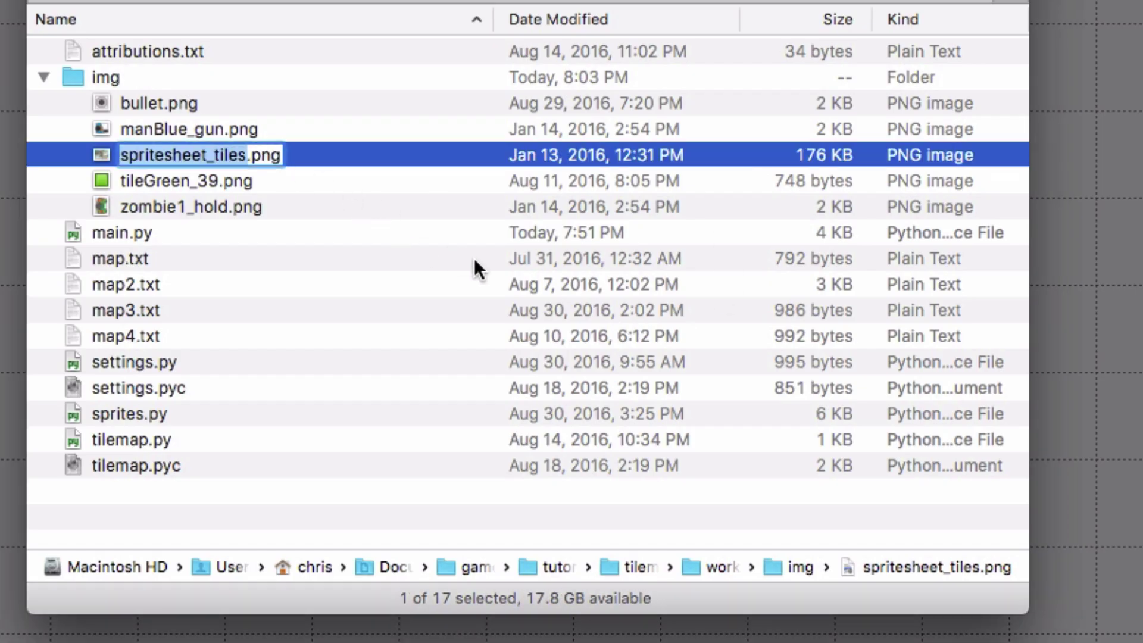
click(294, 182)
click(258, 131)
click(264, 155)
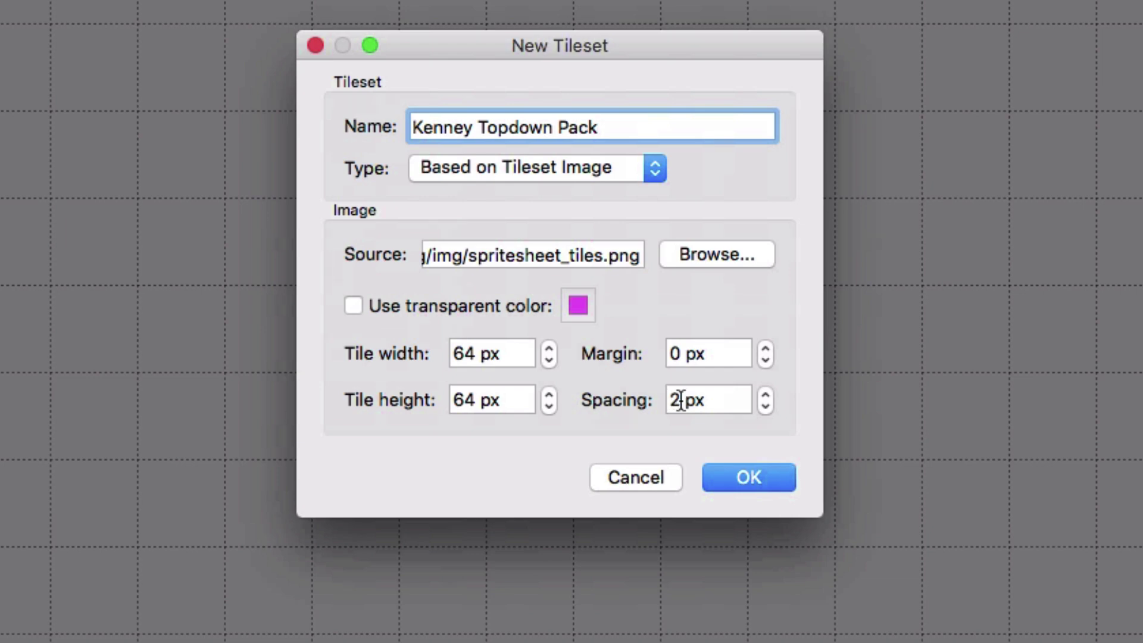
drag(681, 400, 675, 402)
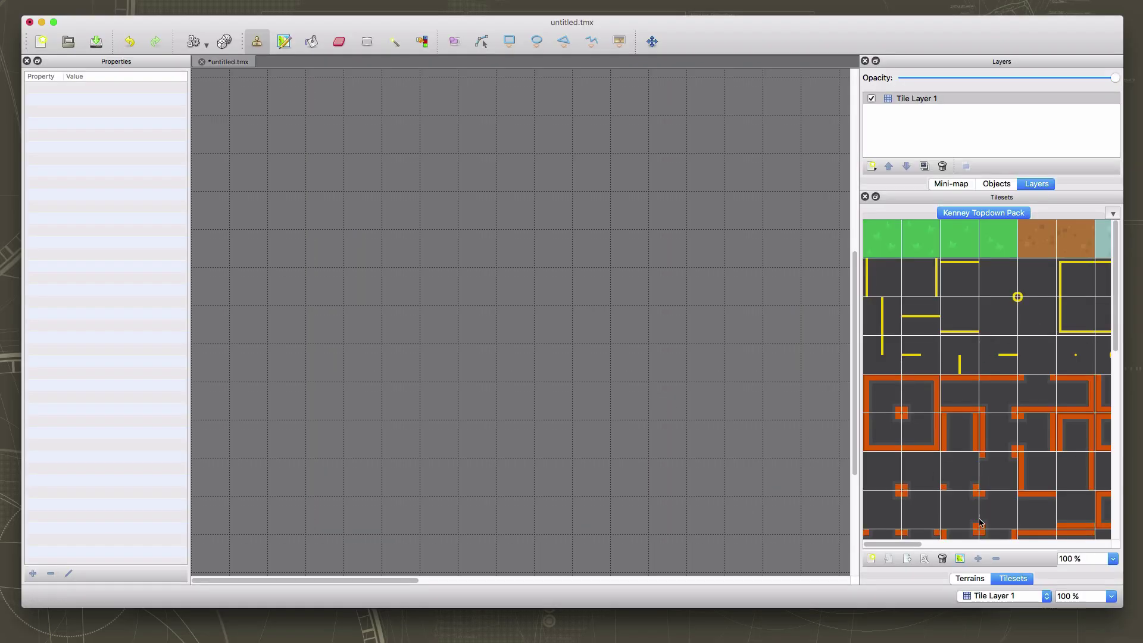
- Browse the Kenney tileset, selecting grass, teal, cross-shaped and green couch tiles to compare their IDs
drag(878, 546, 1028, 533)
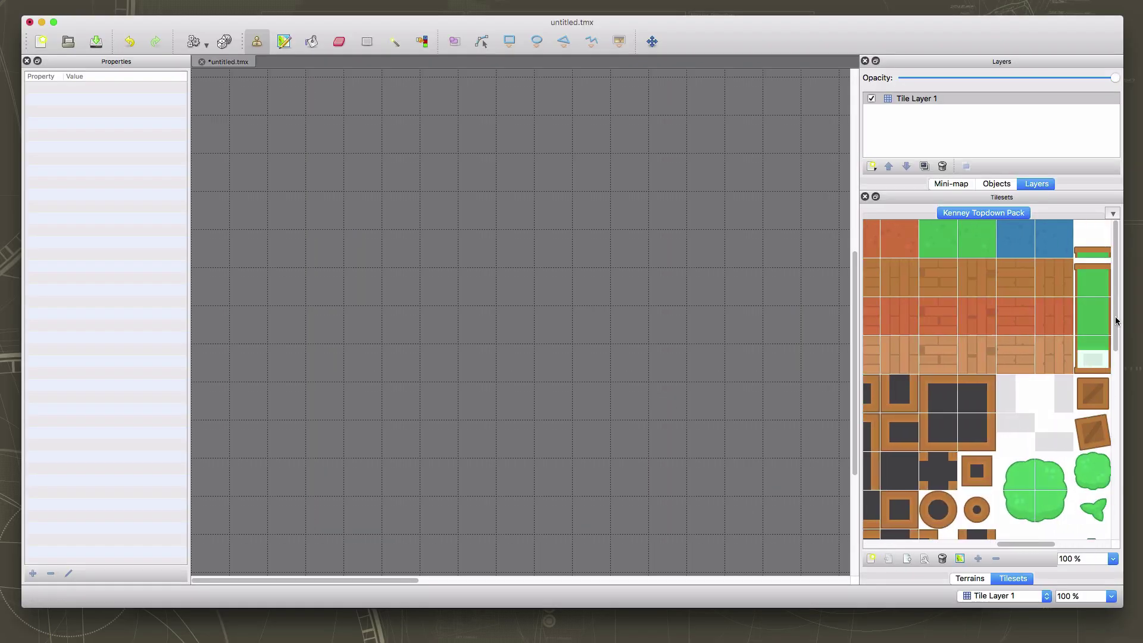
scroll(1048, 436, down, 10)
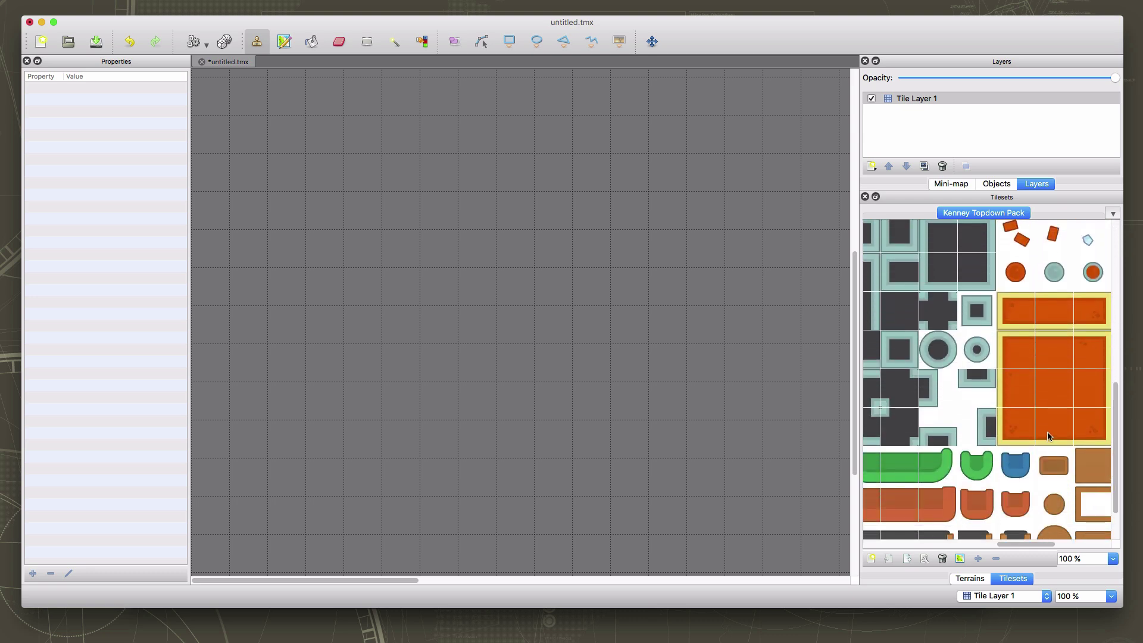
click(1051, 388)
click(1016, 388)
click(1016, 427)
click(976, 387)
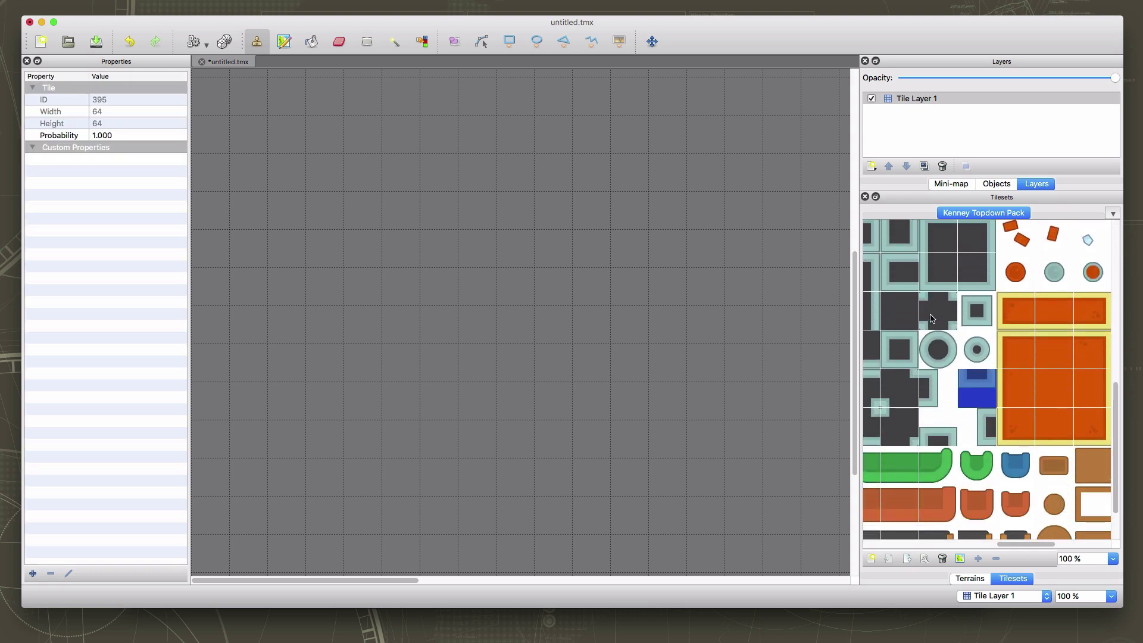
click(932, 318)
click(901, 312)
click(896, 353)
click(899, 405)
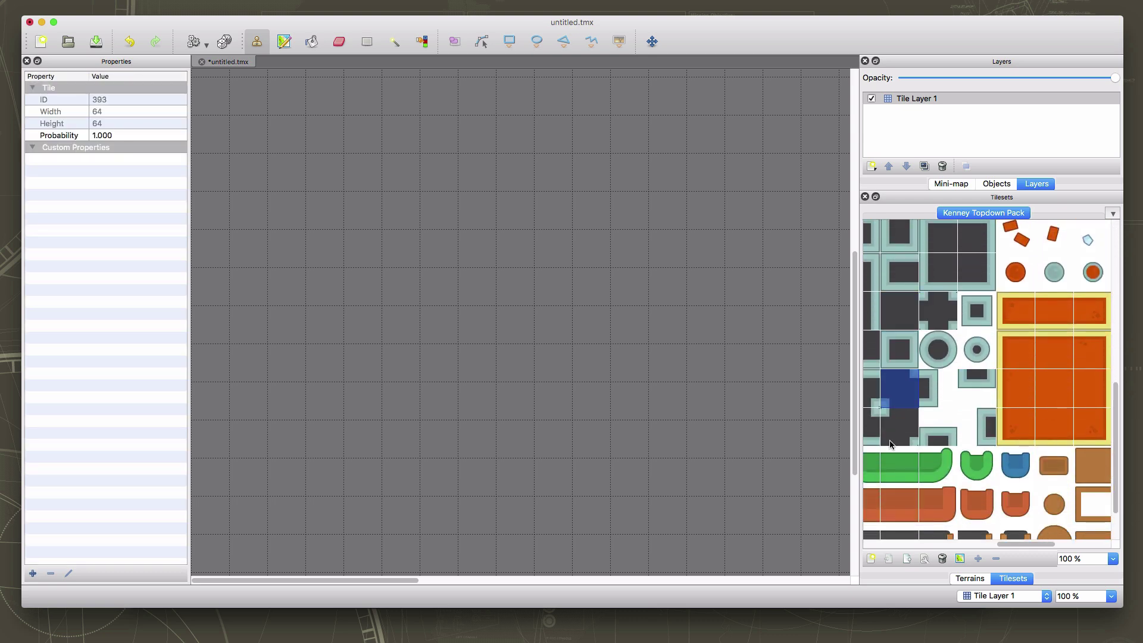
click(891, 443)
click(898, 479)
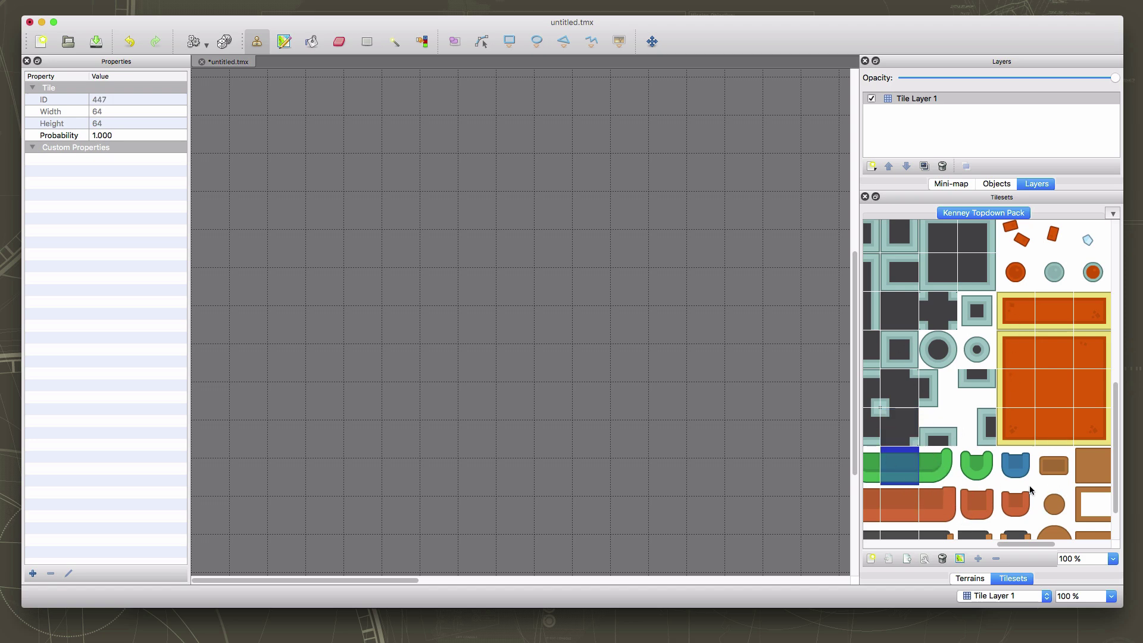
- Scroll down to the tree tiles and inspect each of the four tree pieces
scroll(1048, 458, down, 2)
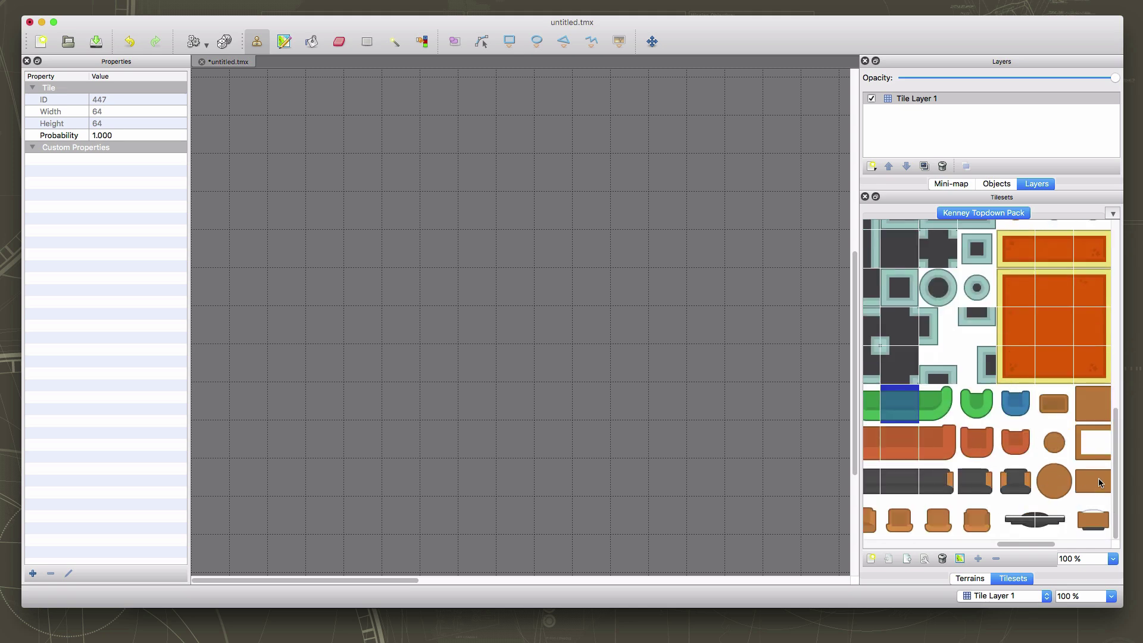
drag(1116, 486, 1115, 360)
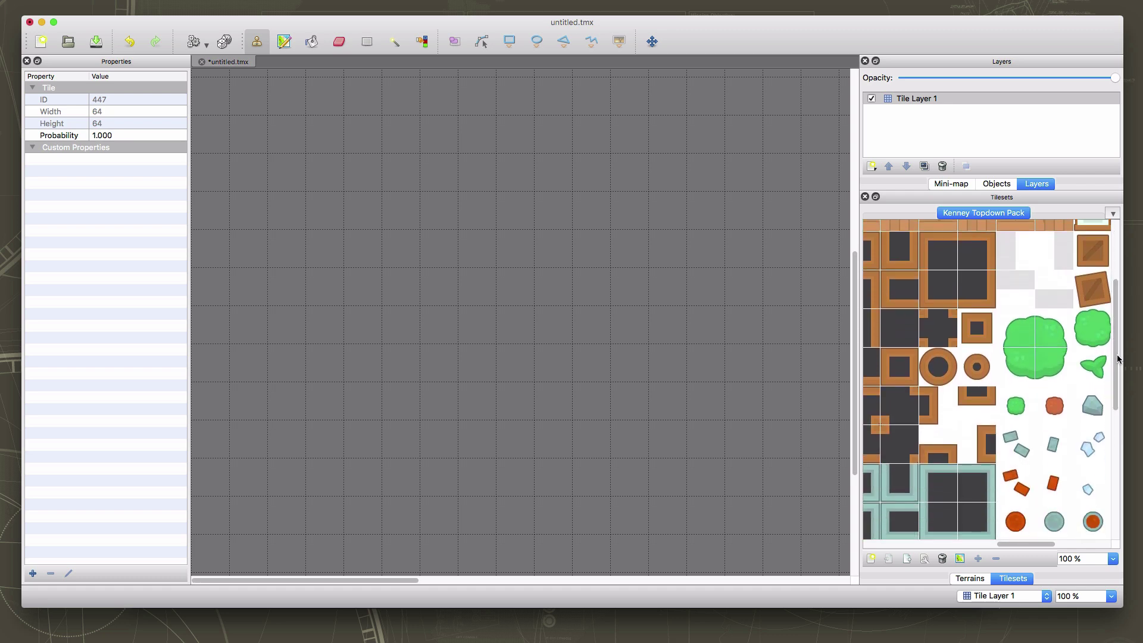
click(1015, 337)
click(1049, 336)
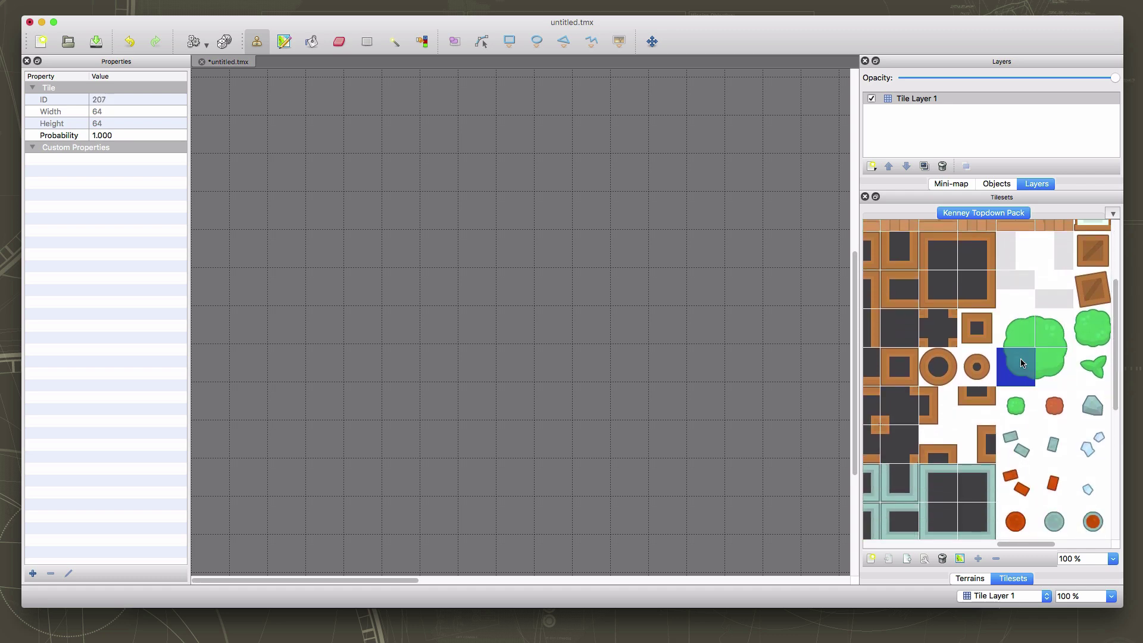
click(1050, 360)
click(1020, 357)
drag(1031, 544, 897, 544)
scroll(915, 448, up, 4)
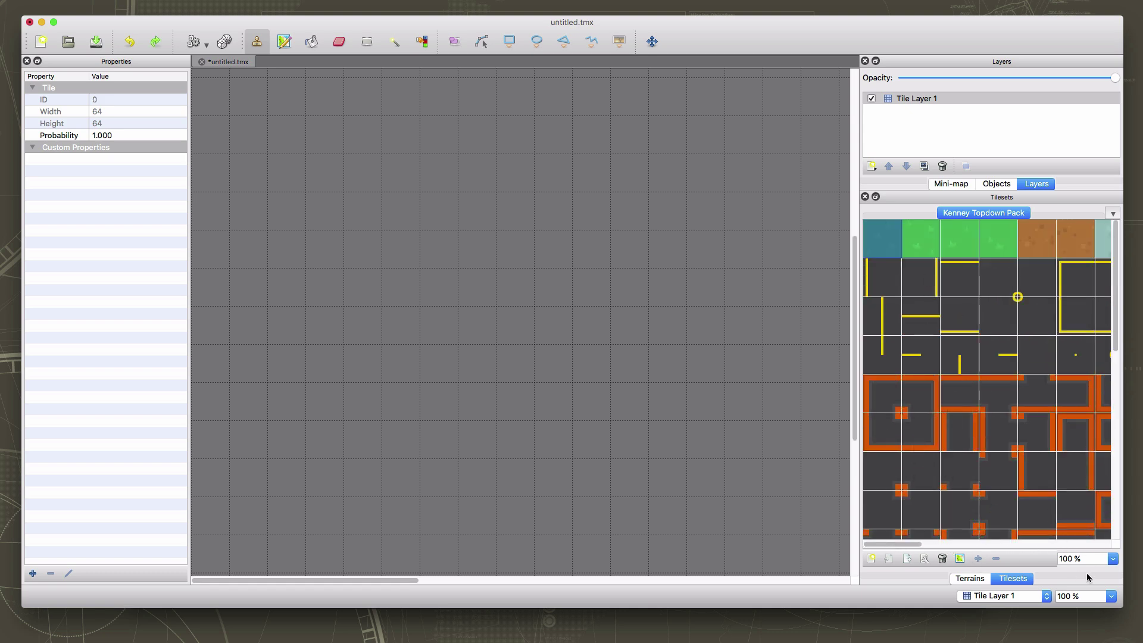
- Zoom the tileset view and the map to 150 %, after trying 550 % and 50 % on the tileset
click(1114, 559)
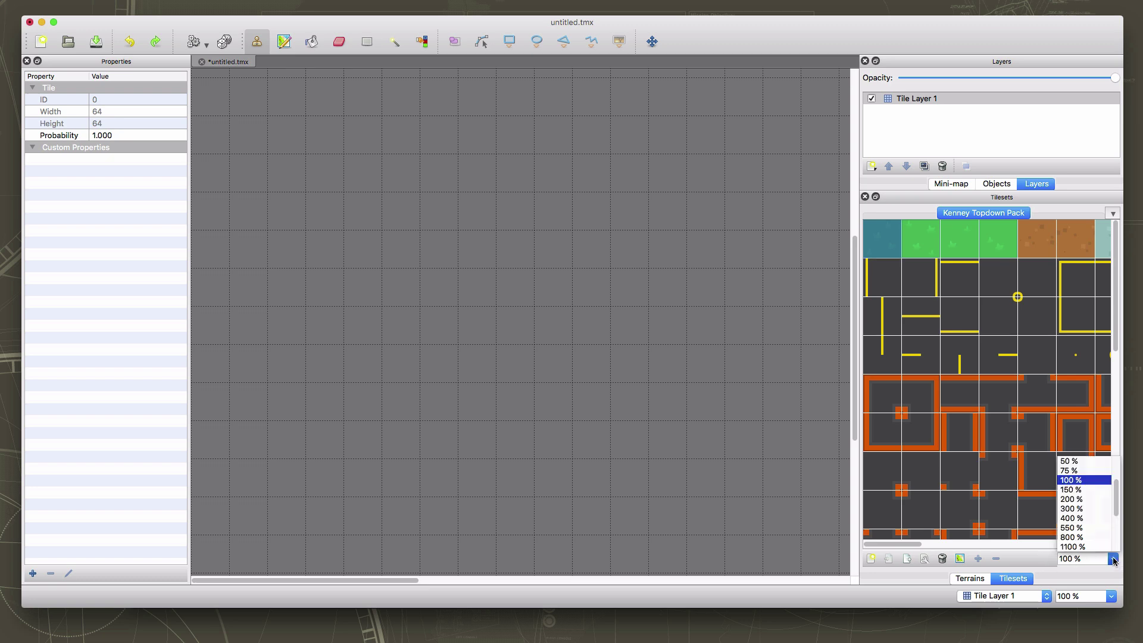
click(1071, 528)
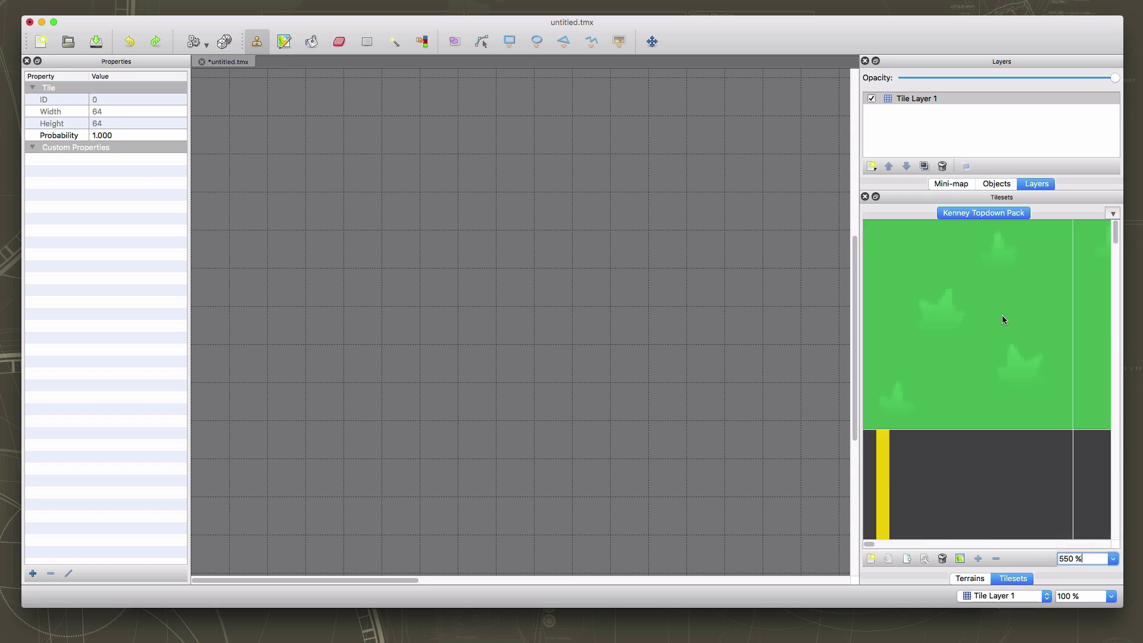
click(1112, 559)
scroll(1090, 488, up, 3)
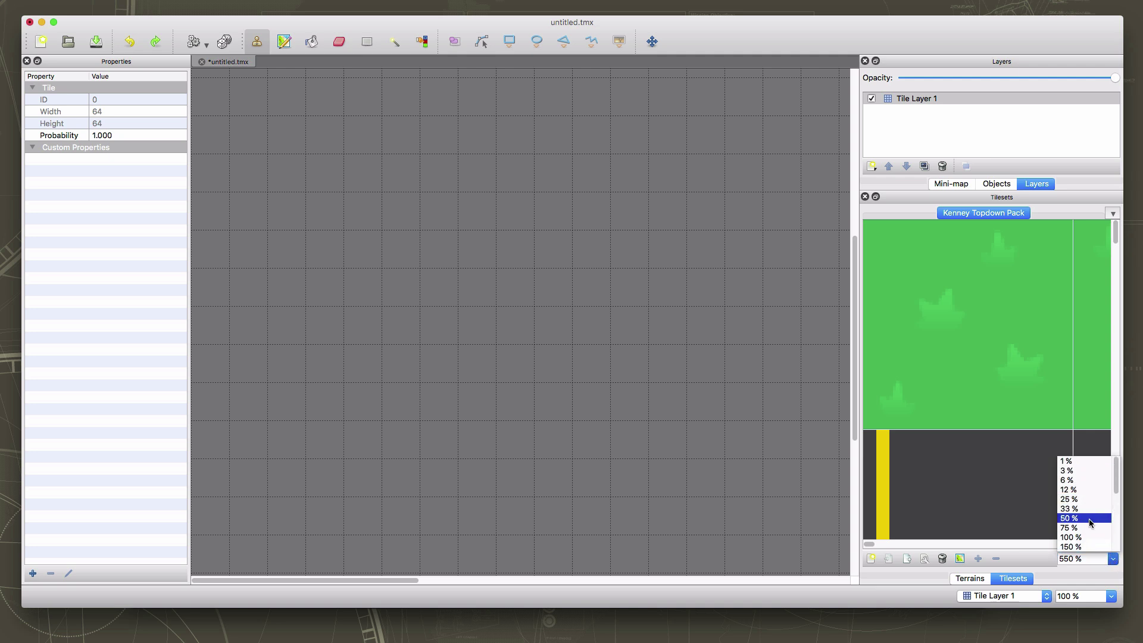
click(1090, 519)
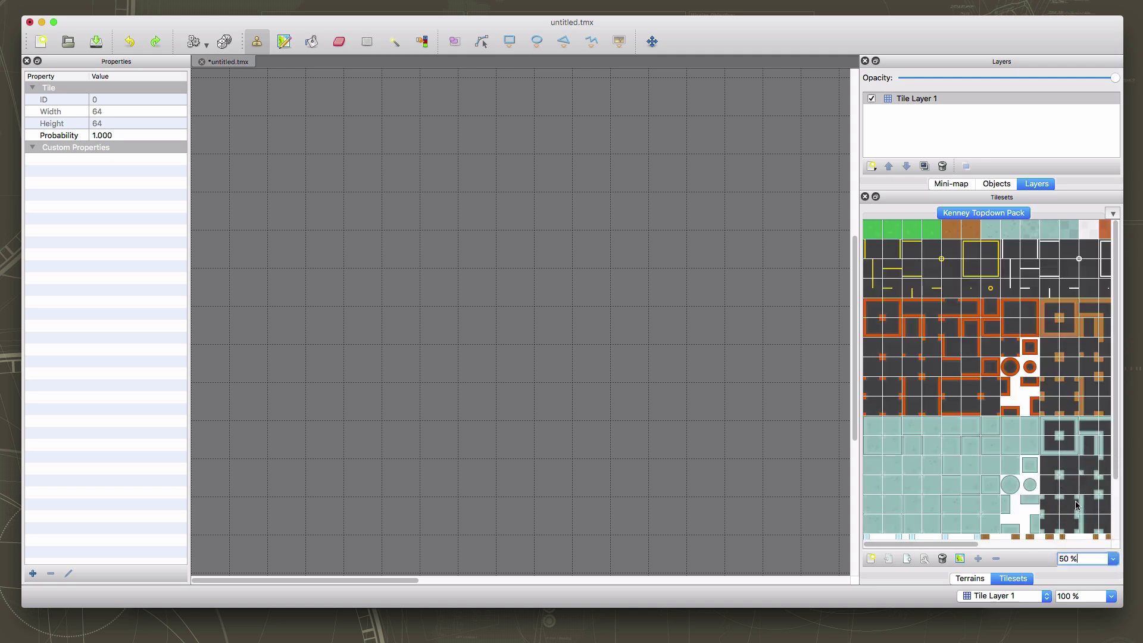
click(1110, 560)
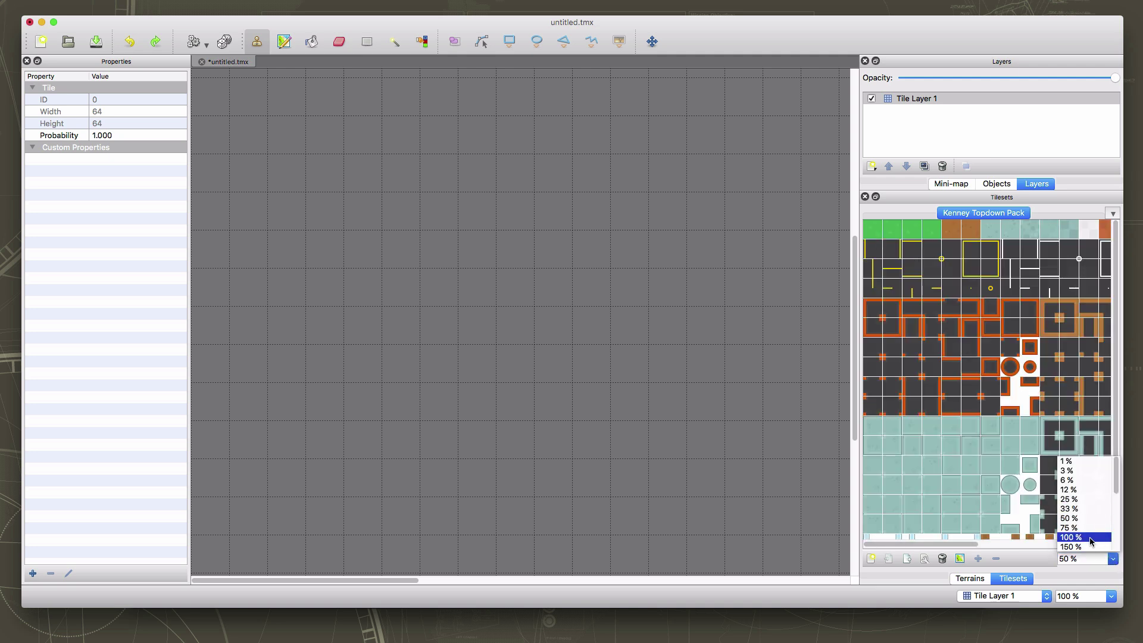
click(1090, 547)
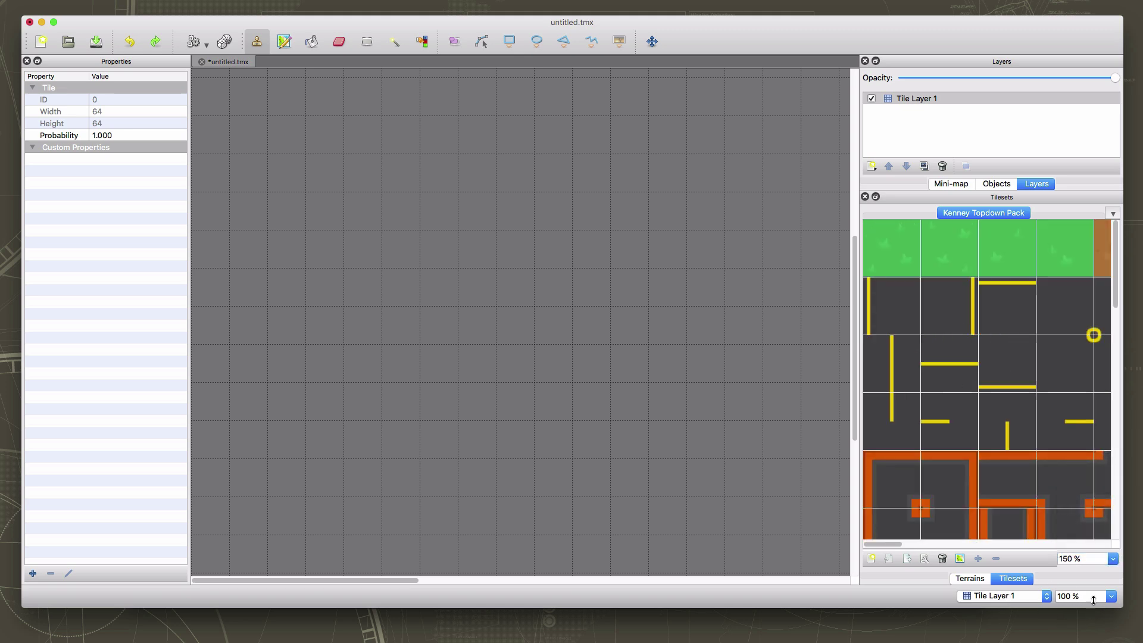
click(1111, 596)
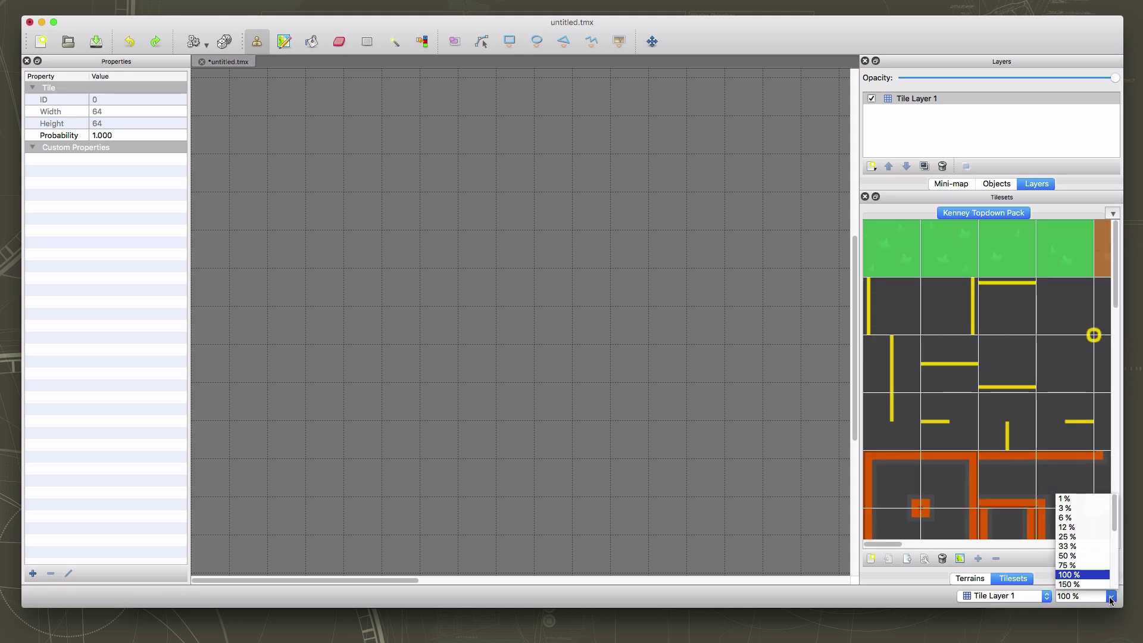
click(1086, 584)
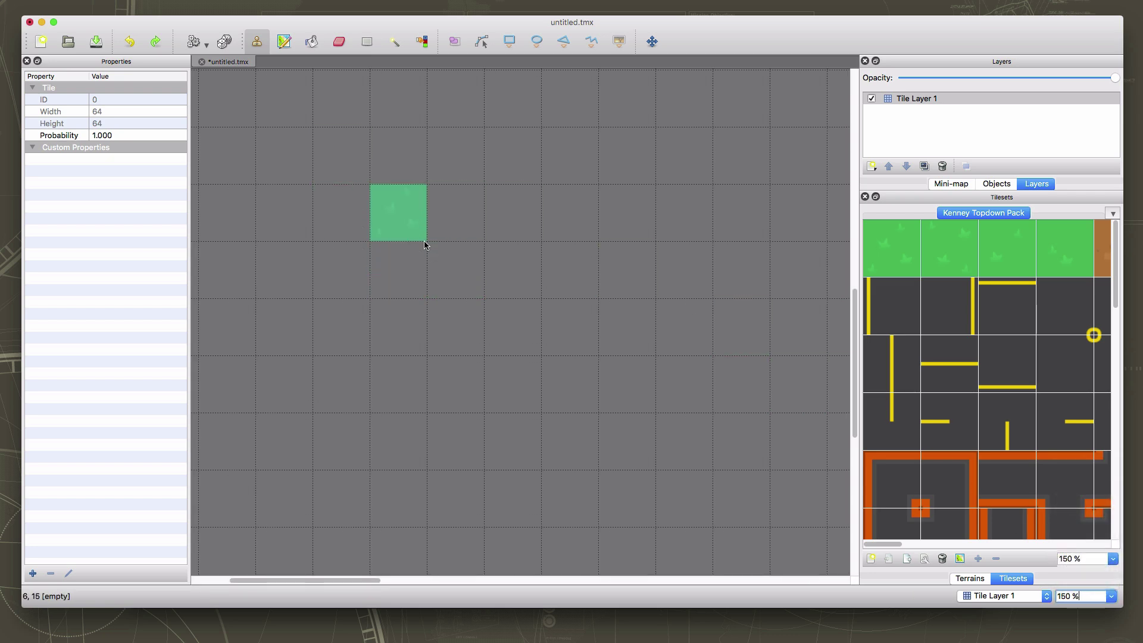
- Stamp an approximately 8×5 patch of the first plain grass tile across the map's middle
scroll(520, 314, up, 6)
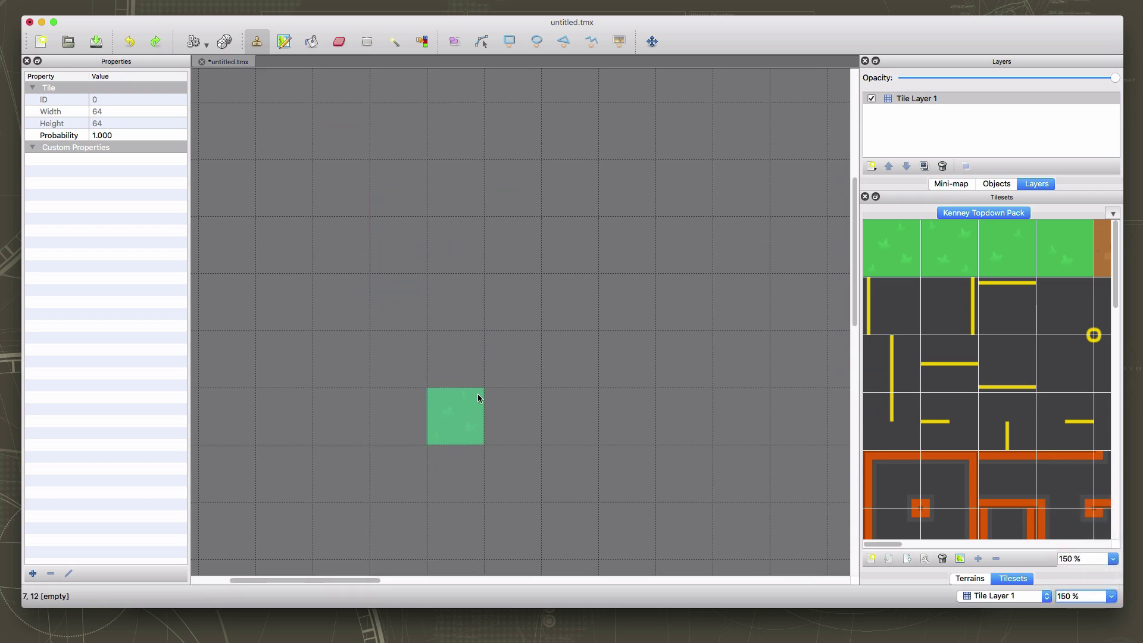
click(889, 250)
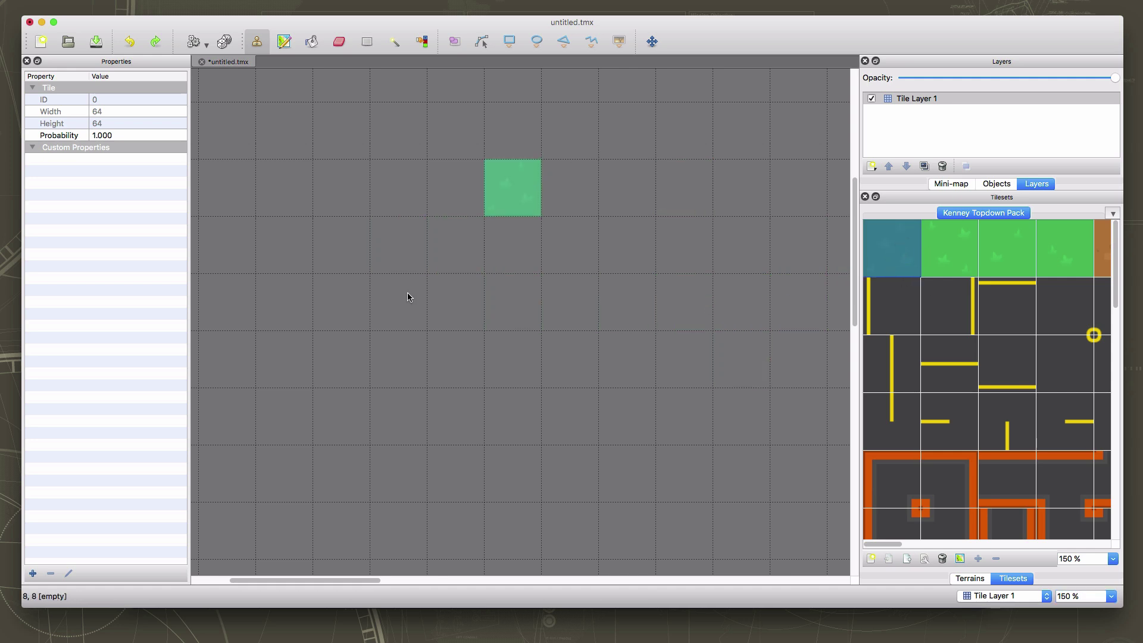
click(440, 277)
click(518, 286)
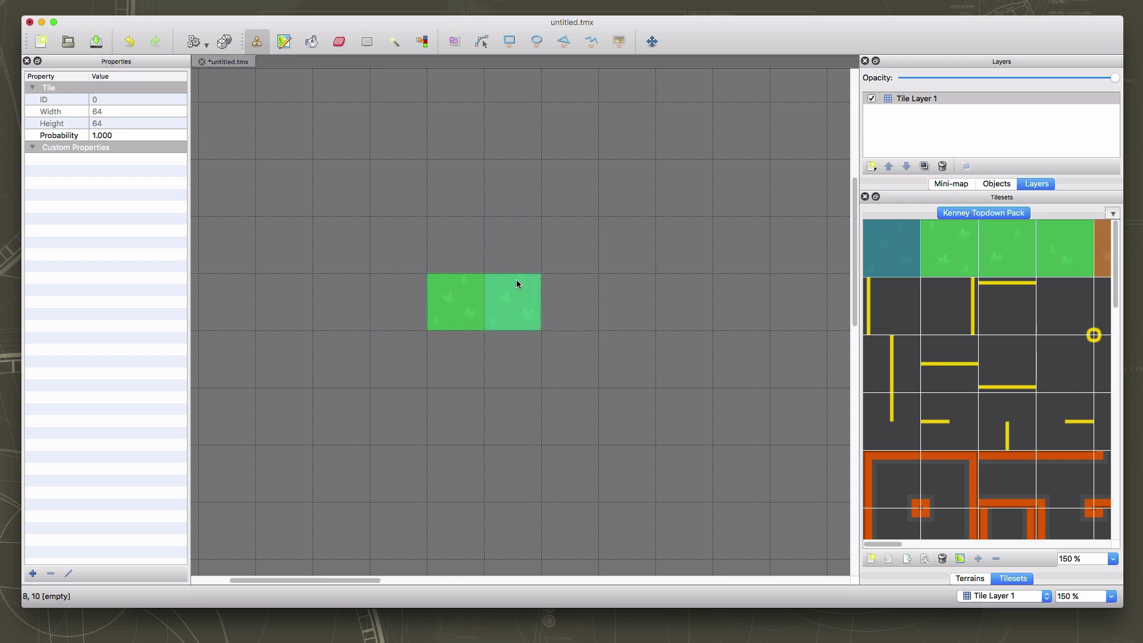
click(590, 295)
click(639, 303)
click(536, 252)
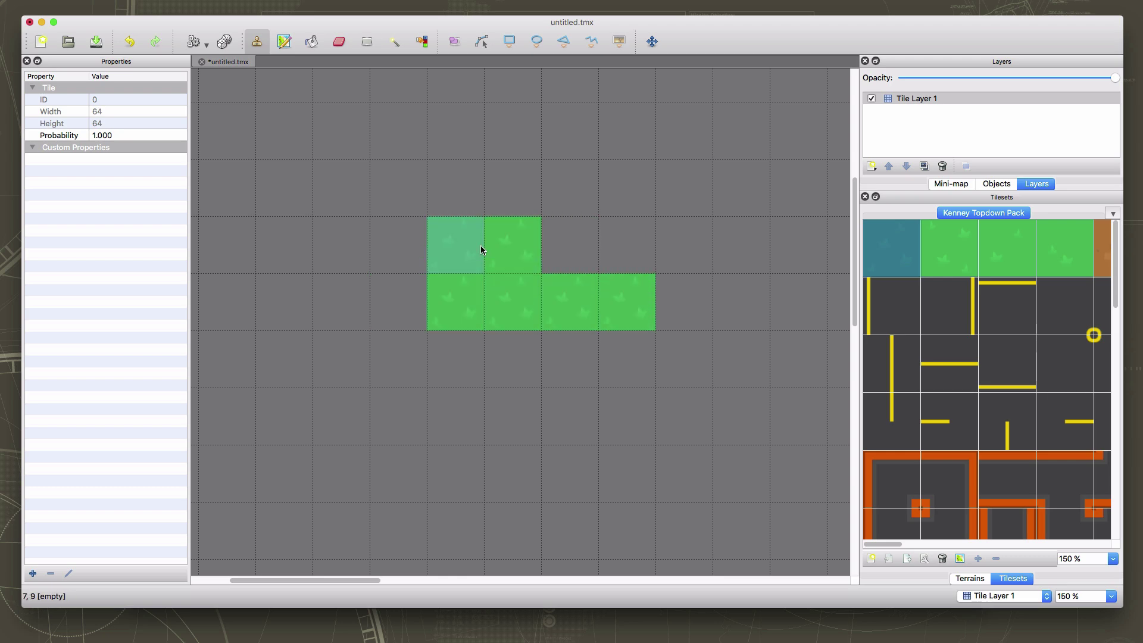
click(473, 250)
drag(544, 250, 624, 249)
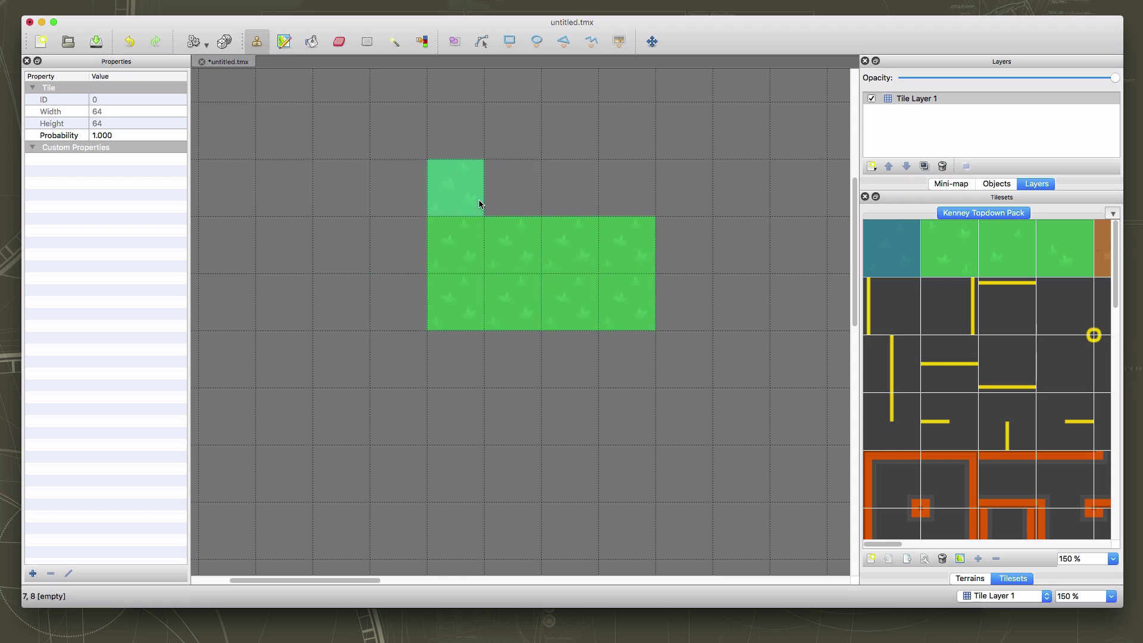
mouse_move(479, 204)
mouse_down()
mouse_move(709, 209)
mouse_move(704, 341)
mouse_move(674, 388)
mouse_move(432, 350)
mouse_move(452, 408)
mouse_move(590, 421)
mouse_move(613, 373)
mouse_move(424, 398)
mouse_move(376, 317)
mouse_move(373, 223)
mouse_move(315, 348)
mouse_move(348, 387)
mouse_move(318, 189)
mouse_move(499, 220)
mouse_move(375, 199)
mouse_move(378, 336)
mouse_move(325, 391)
mouse_move(274, 223)
mouse_move(277, 191)
mouse_move(315, 437)
mouse_move(593, 461)
mouse_move(676, 441)
mouse_move(487, 464)
mouse_move(278, 439)
mouse_move(541, 497)
mouse_move(716, 491)
mouse_move(745, 464)
mouse_up()
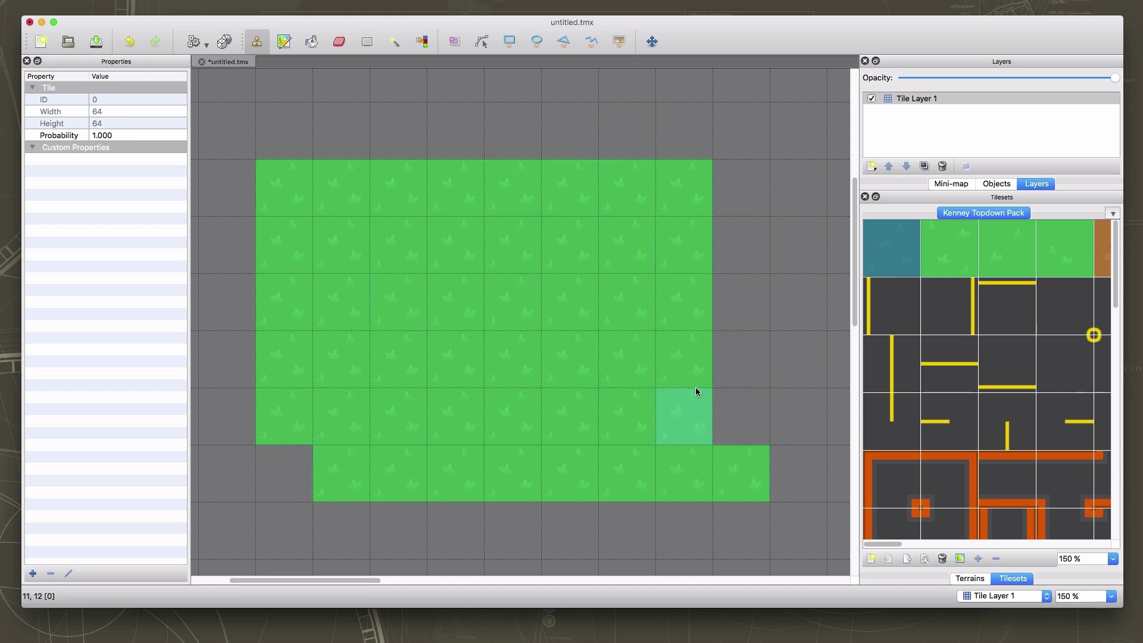
- Bucket-fill the remaining empty cells with grass, checking at 25 % zoom before returning to 150 %
click(311, 43)
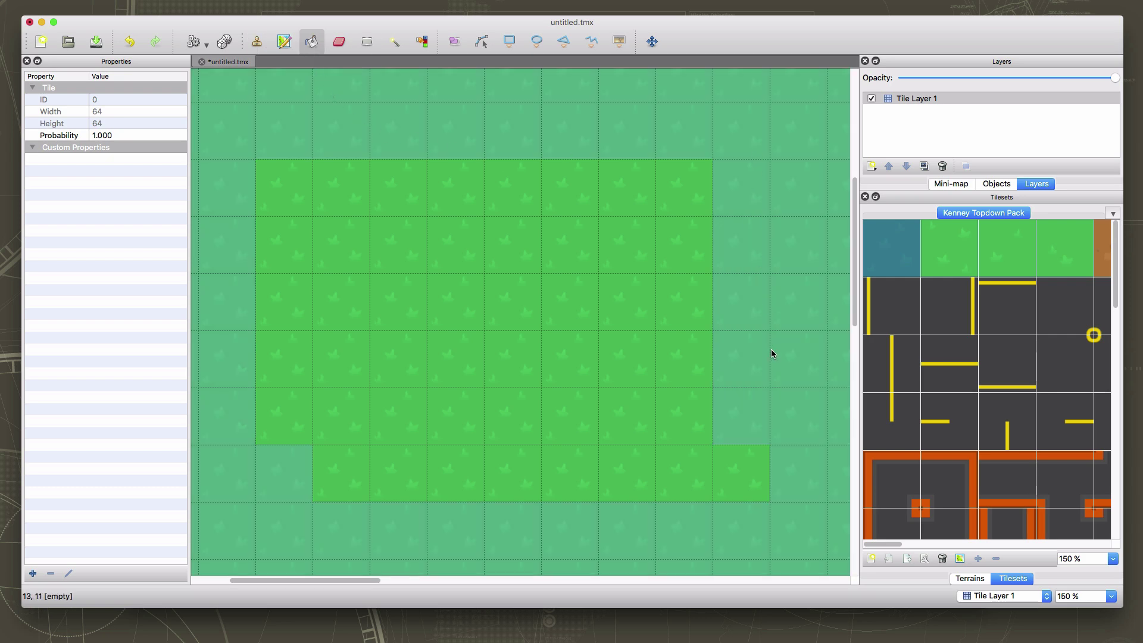
click(282, 303)
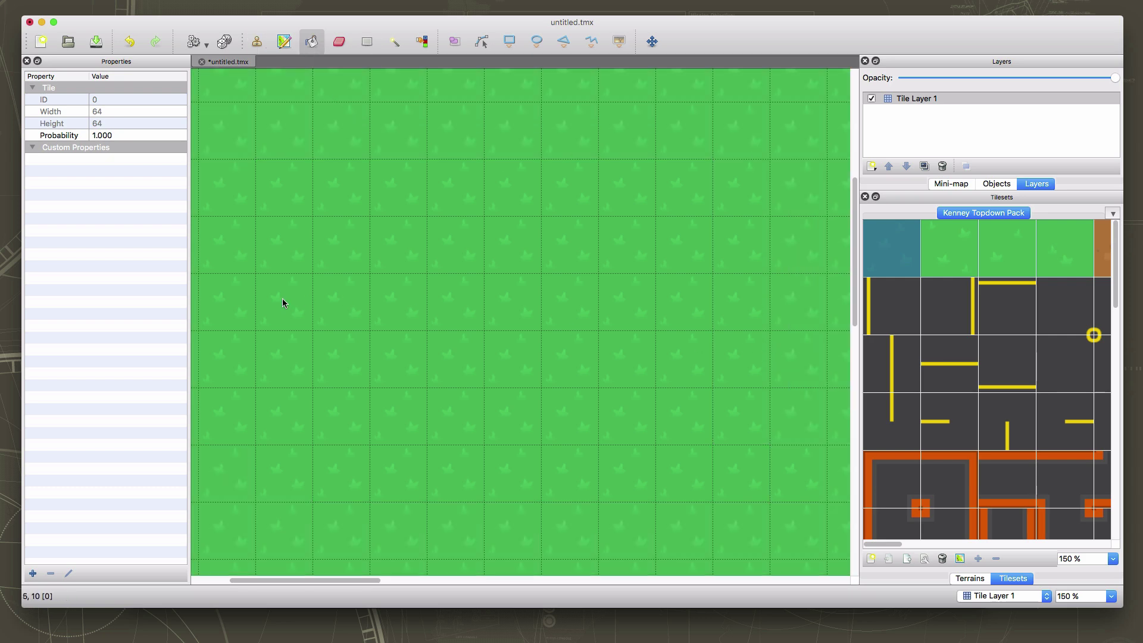
click(1111, 596)
click(1093, 537)
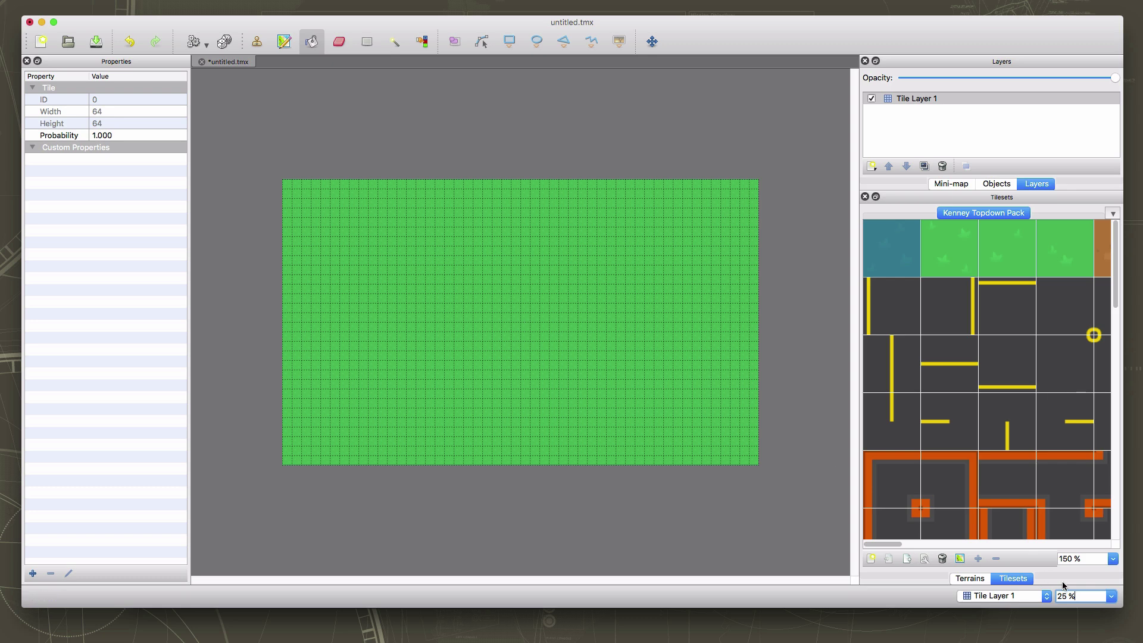
click(1112, 596)
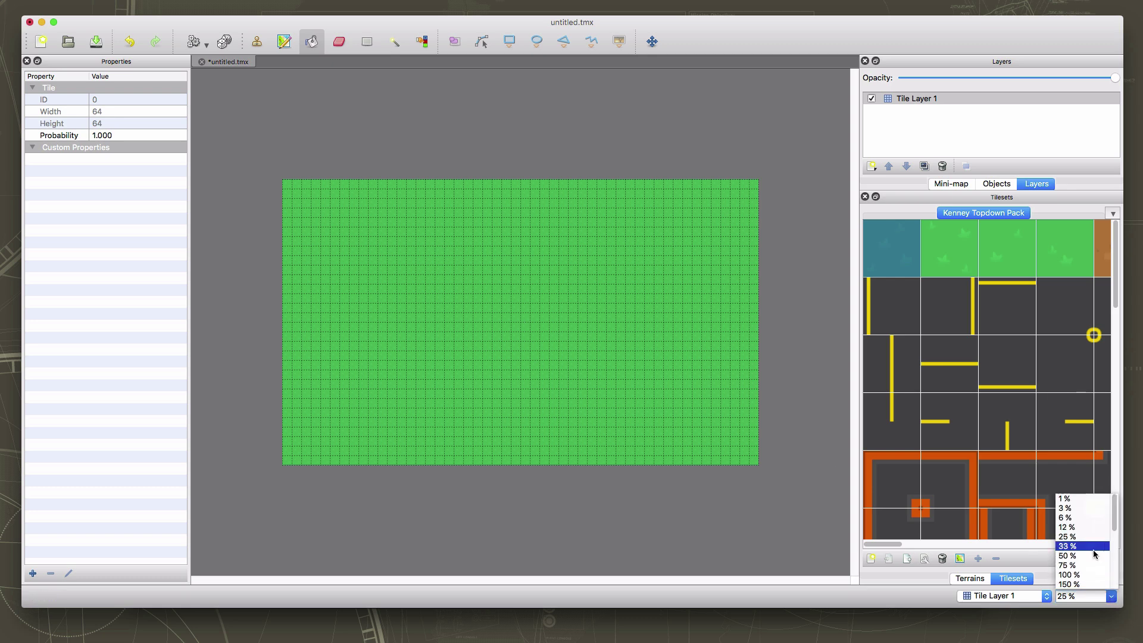
click(1090, 584)
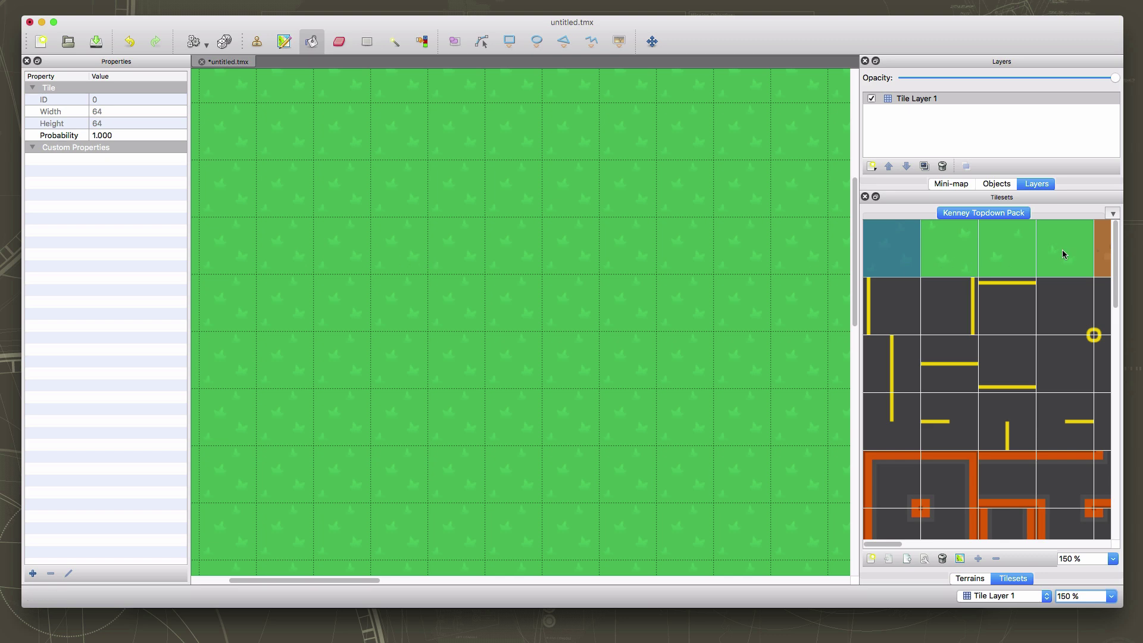
- Compare the four grass tile variants and select all four together
click(998, 263)
click(939, 258)
click(1034, 257)
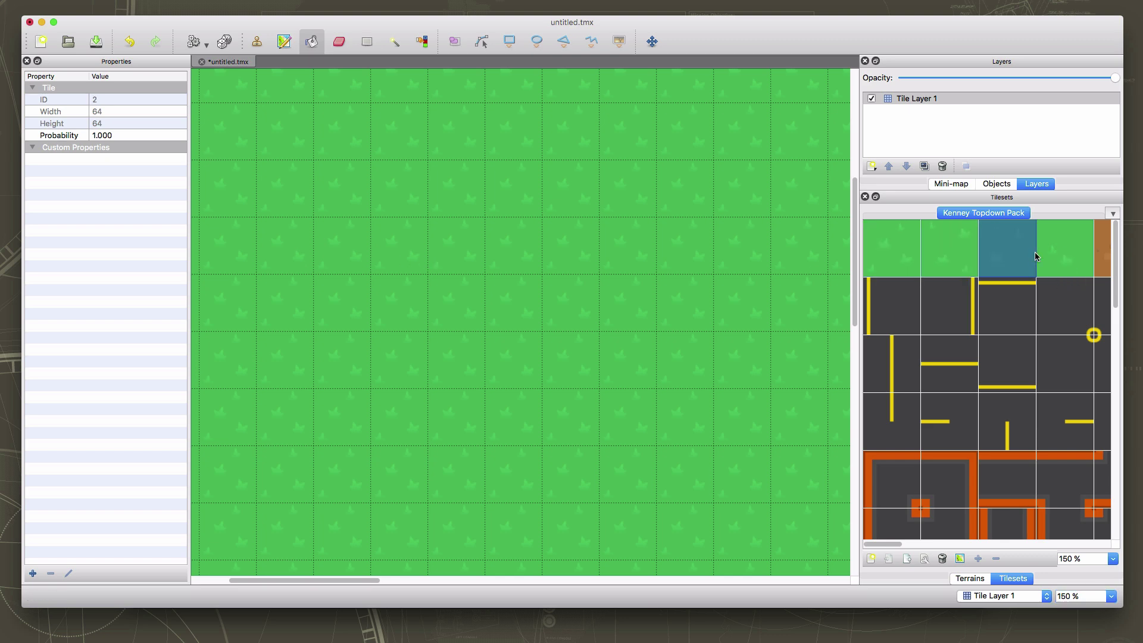
click(1061, 258)
click(897, 259)
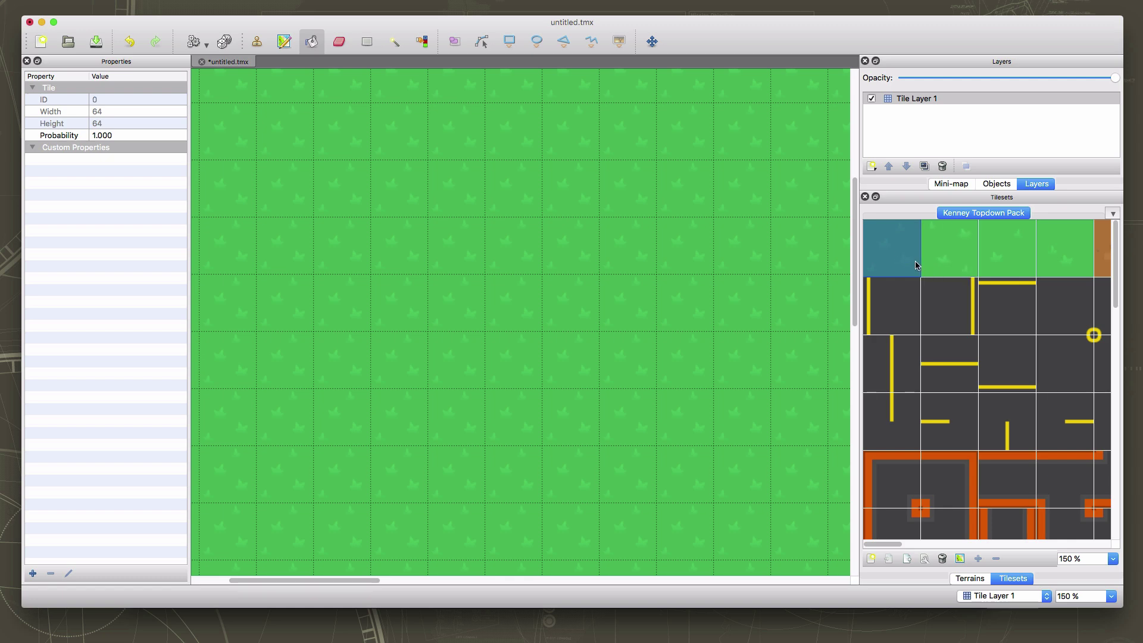
drag(1063, 257, 902, 250)
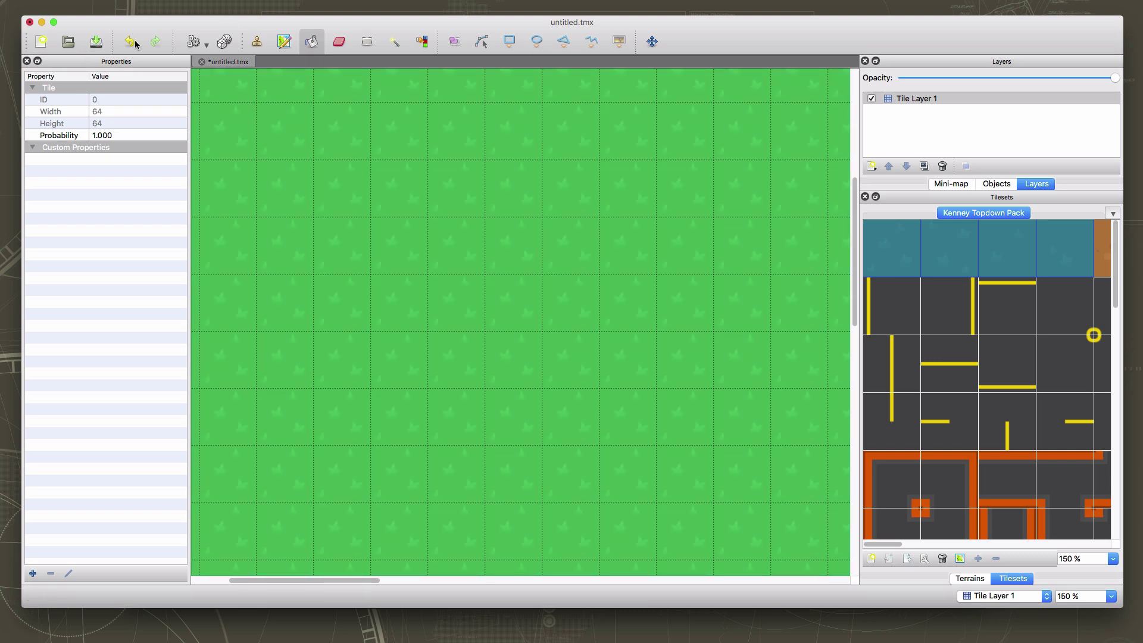
- Undo the grass fill and earlier painting until the map is empty
click(128, 43)
click(128, 43)
click(129, 43)
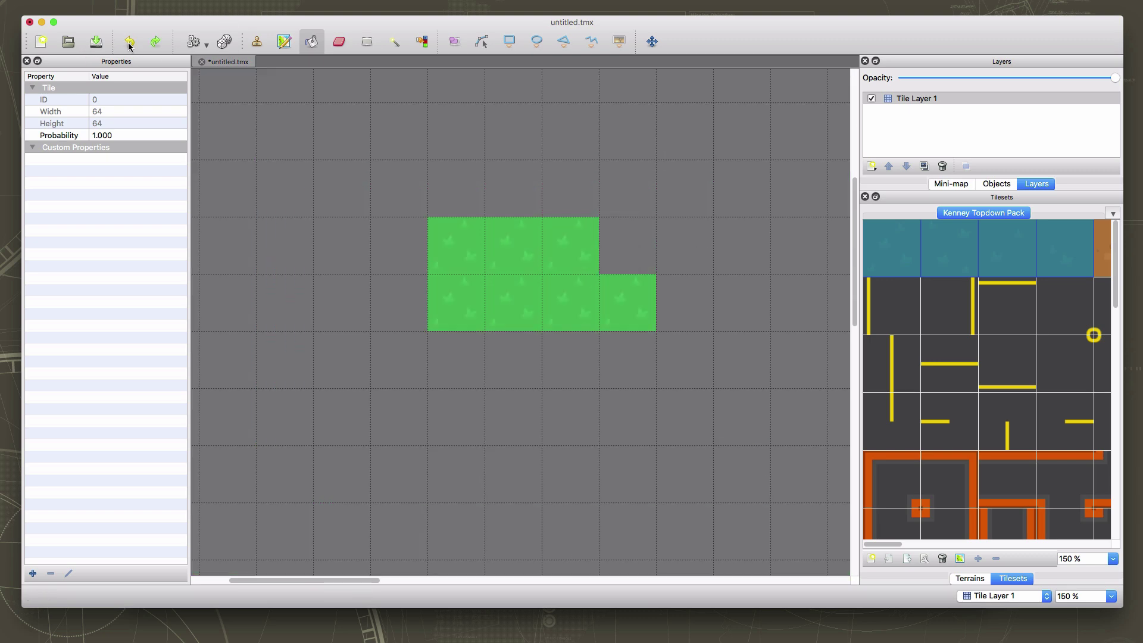
click(128, 43)
click(128, 43)
click(129, 43)
click(129, 42)
click(129, 43)
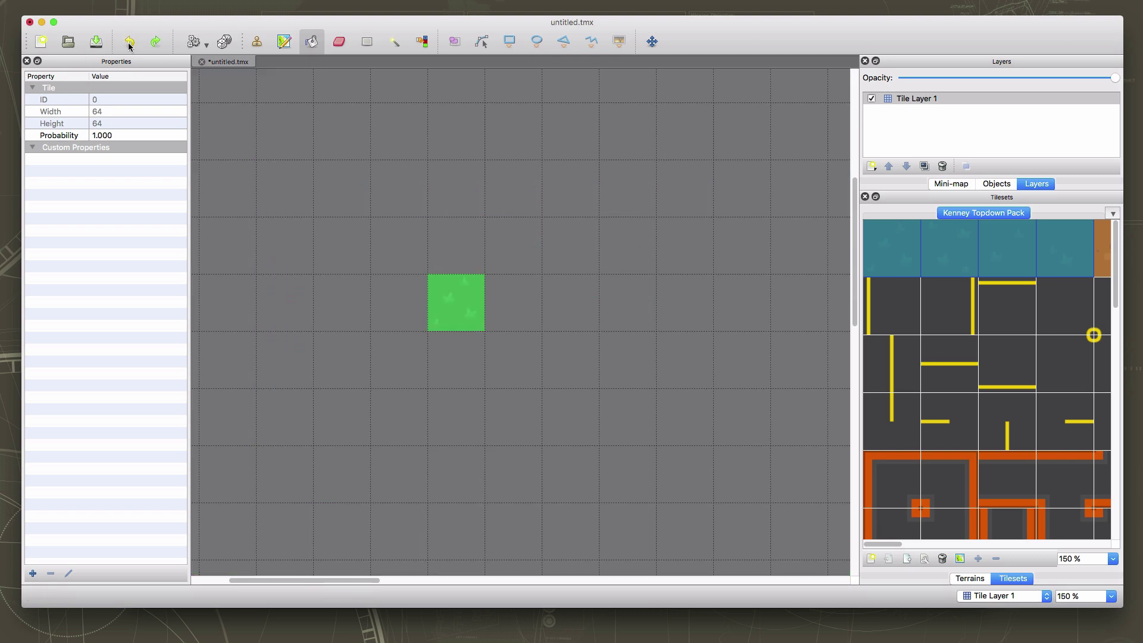
click(128, 42)
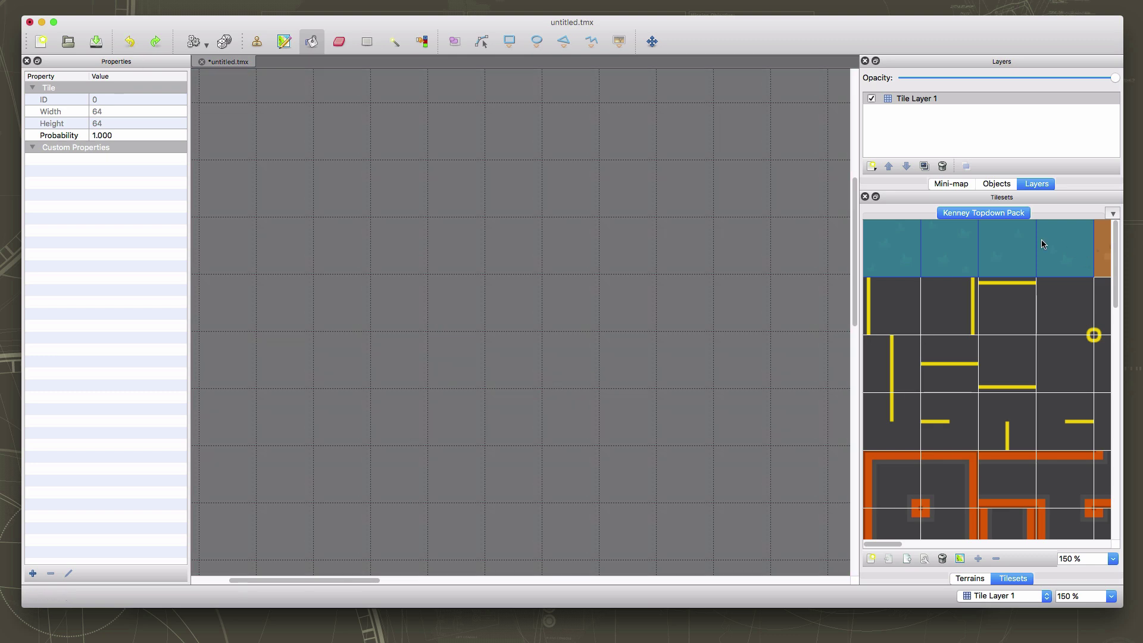
- Using the Stamp Brush with all four grass tiles as the stamp, paint an irregular grass patch
click(1028, 270)
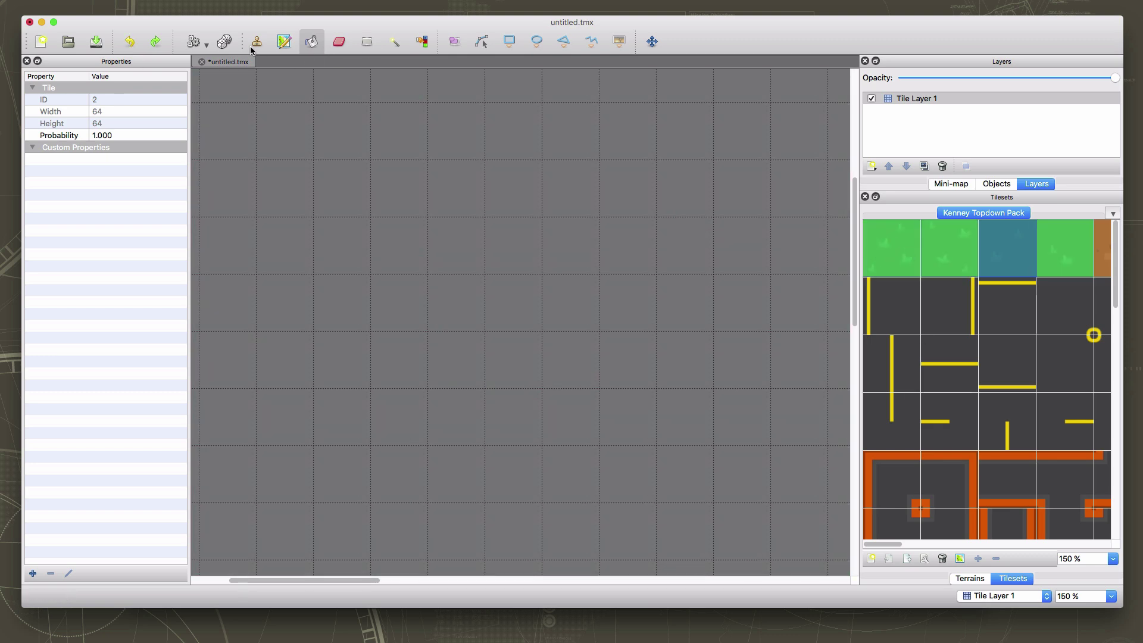
click(257, 42)
click(915, 255)
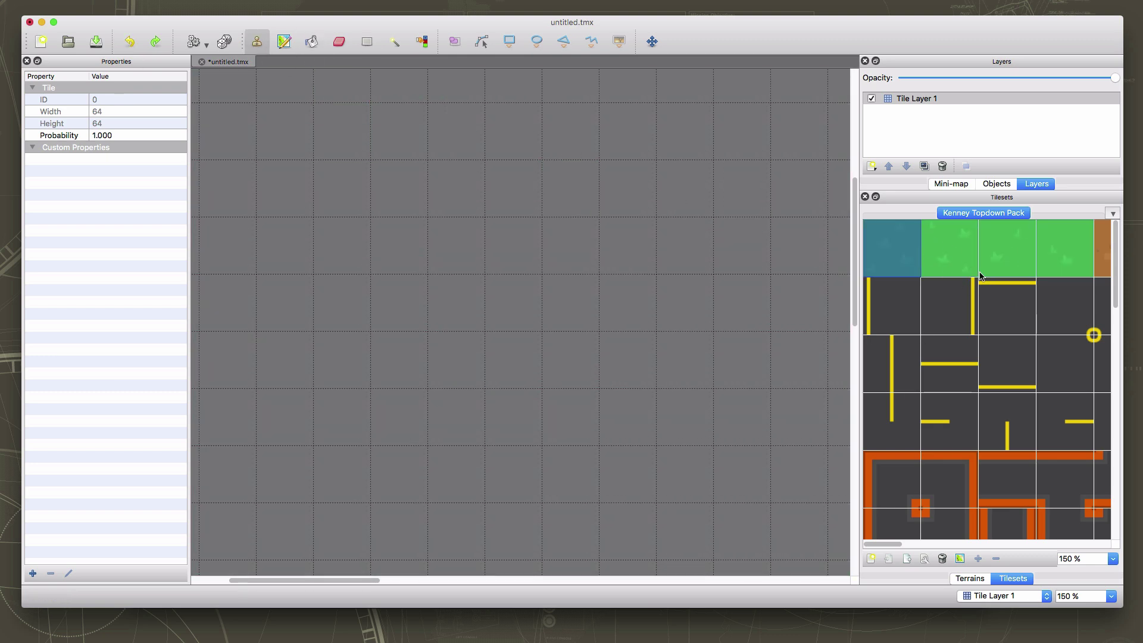
drag(1059, 264, 893, 256)
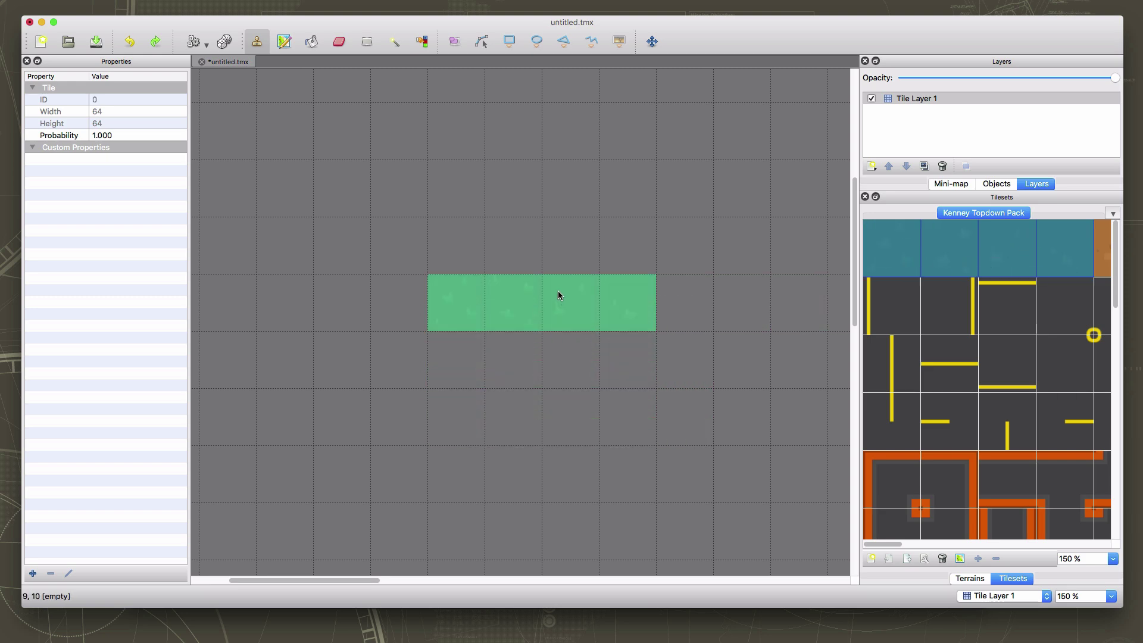
click(548, 303)
click(597, 244)
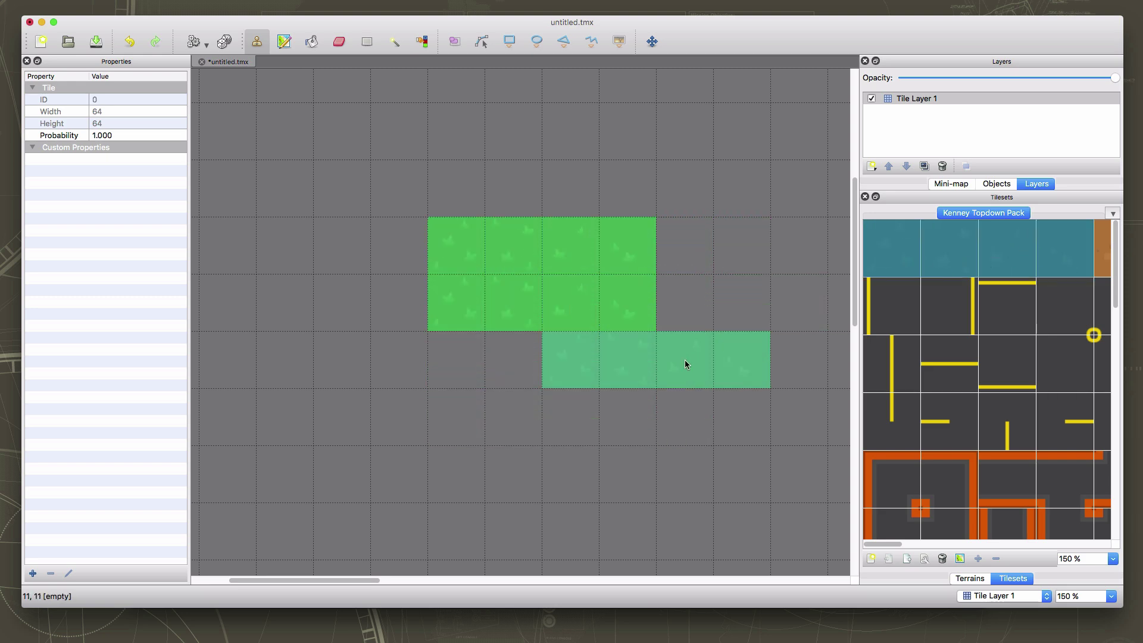
click(682, 361)
click(566, 368)
click(538, 462)
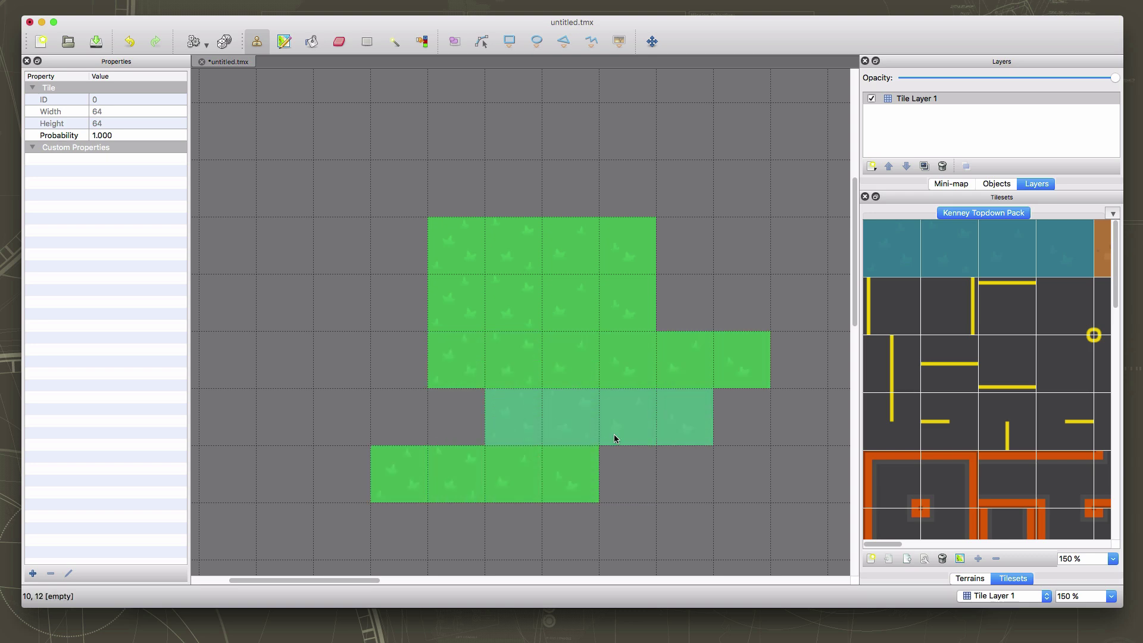
click(615, 439)
click(682, 484)
click(455, 417)
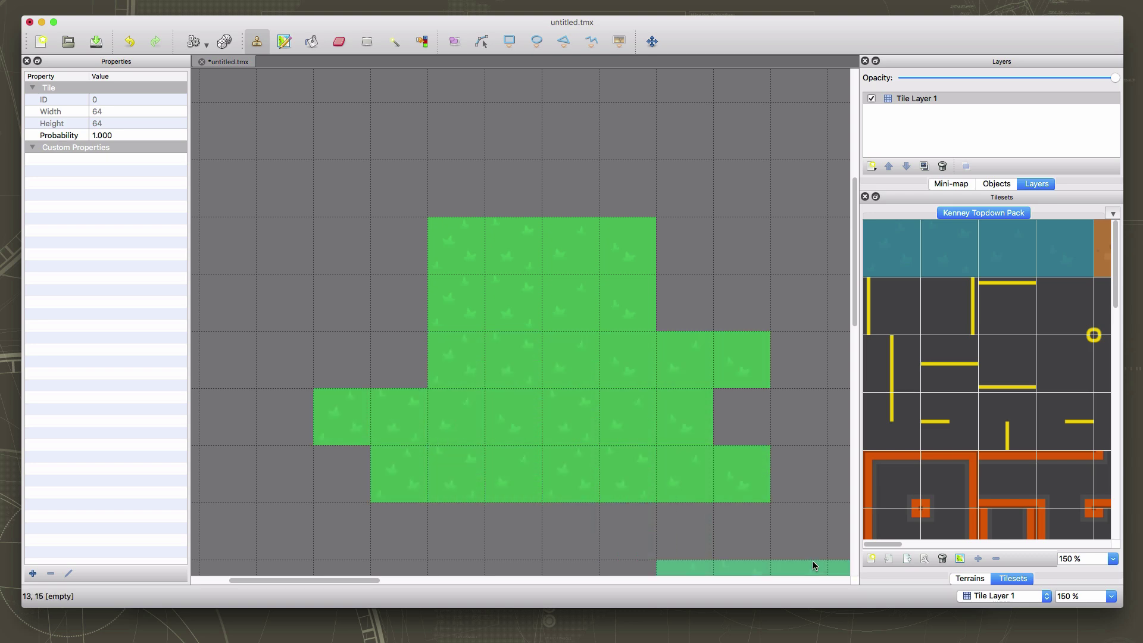
- Undo the grass strokes until the map is empty again
click(130, 42)
click(130, 41)
click(130, 41)
click(129, 42)
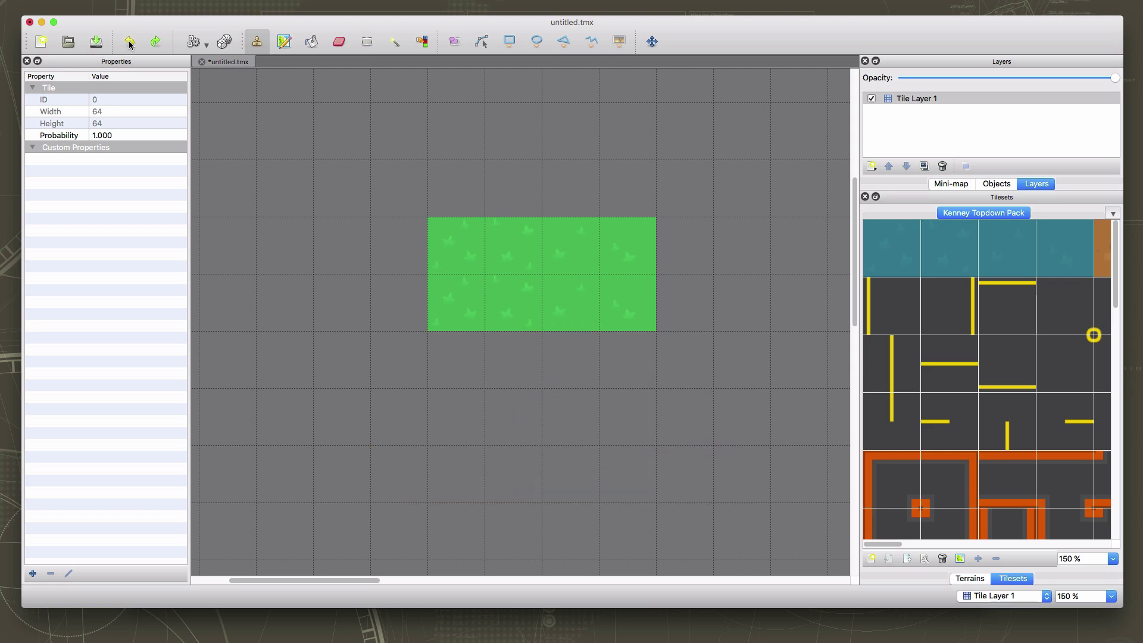
click(129, 42)
click(129, 42)
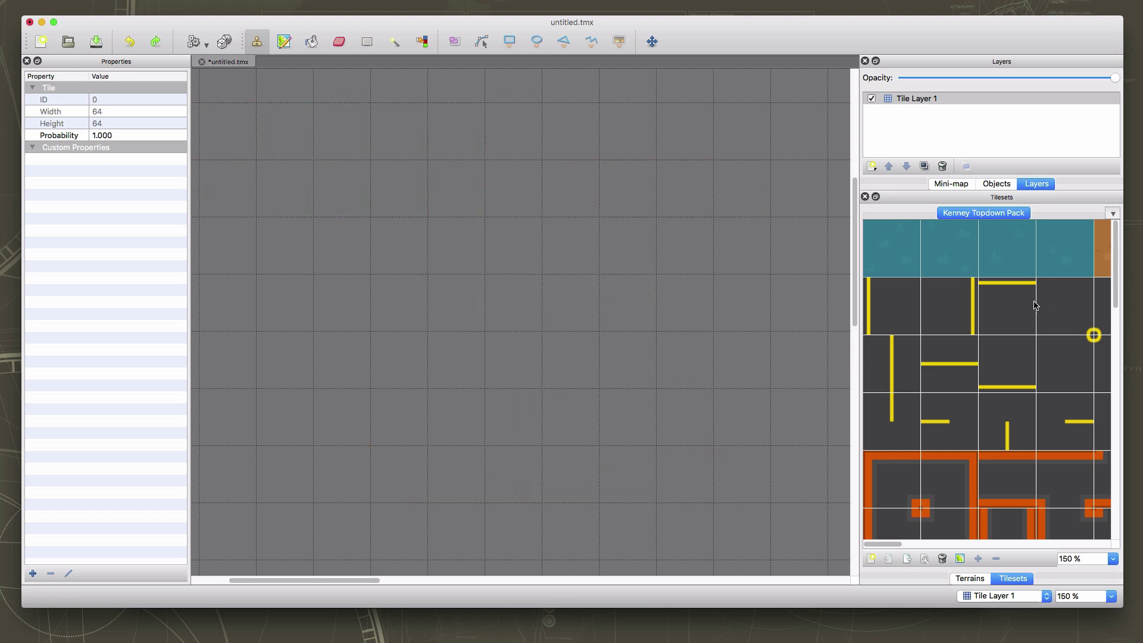
- Enable Random Mode with the grass variants and paint a roughly nine-tile-wide mixed grass area
mouse_move(1070, 262)
mouse_down()
mouse_move(888, 252)
mouse_move(1055, 260)
mouse_up()
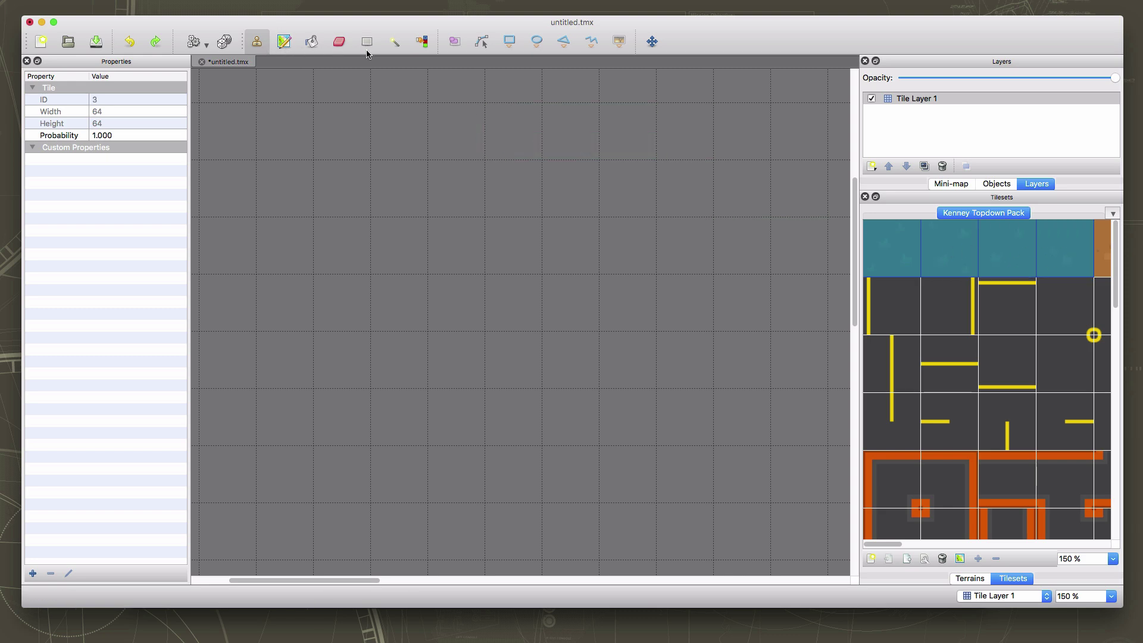
click(225, 43)
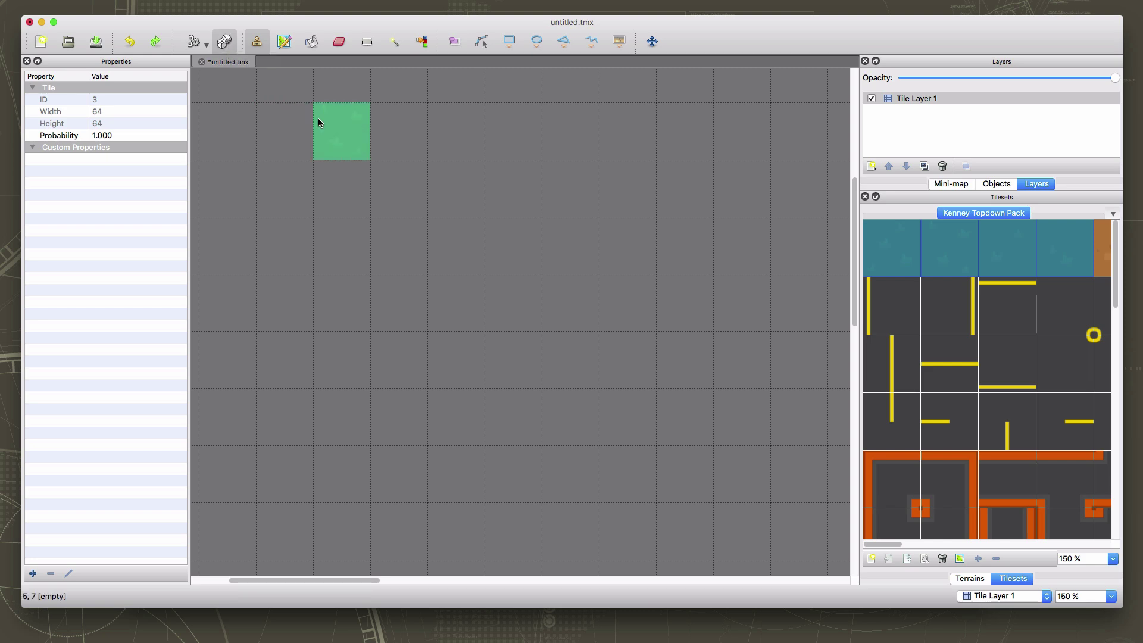
click(444, 312)
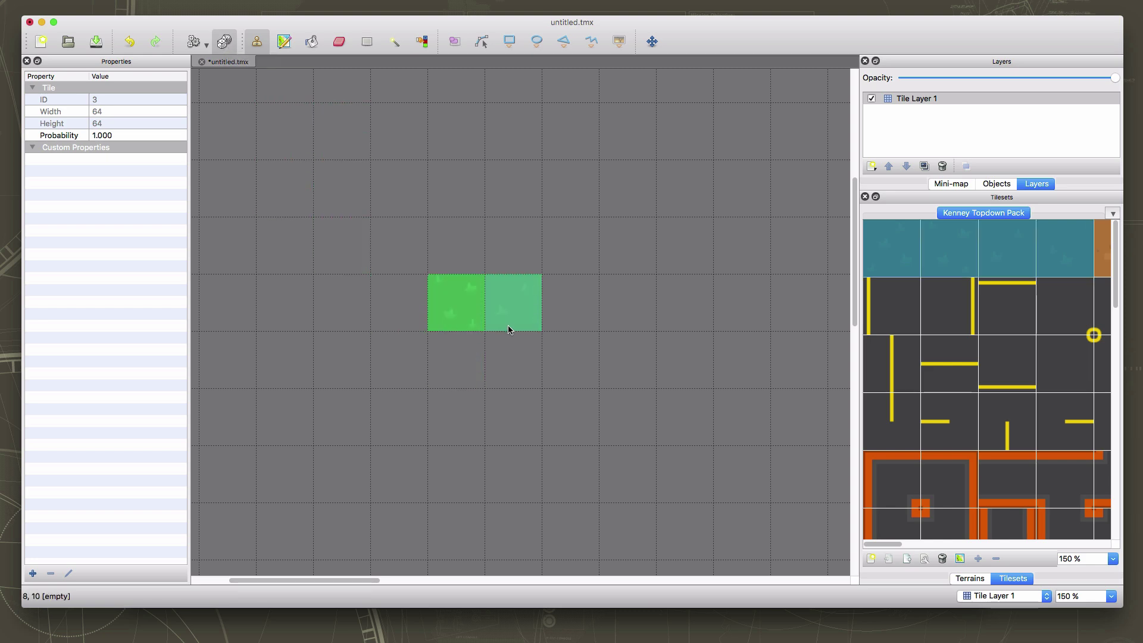
click(515, 320)
click(590, 324)
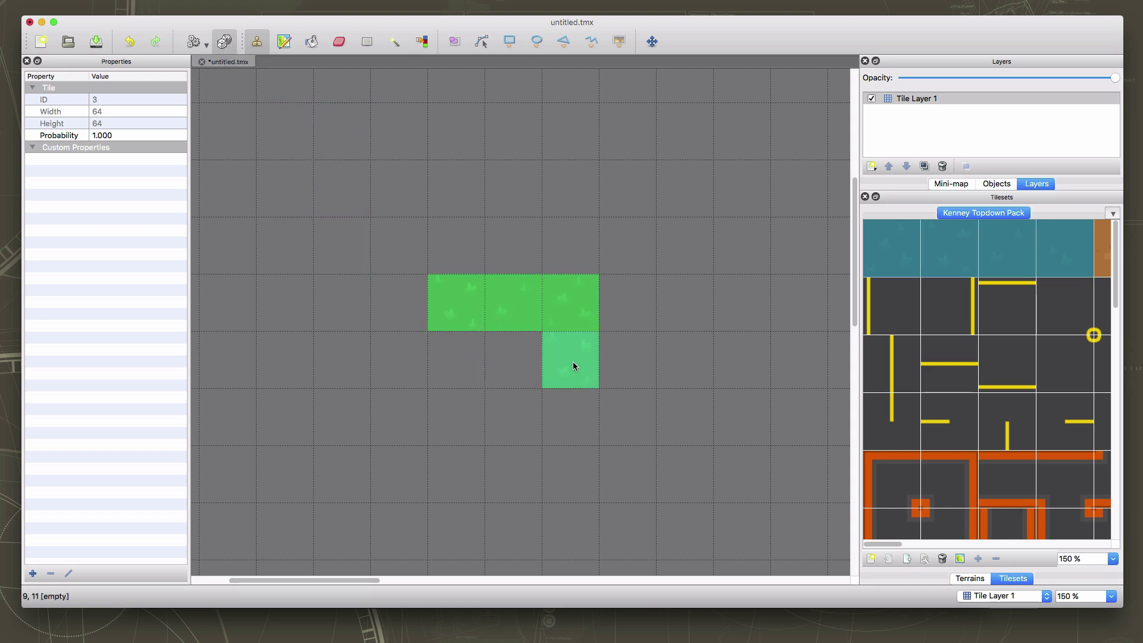
click(574, 365)
click(526, 363)
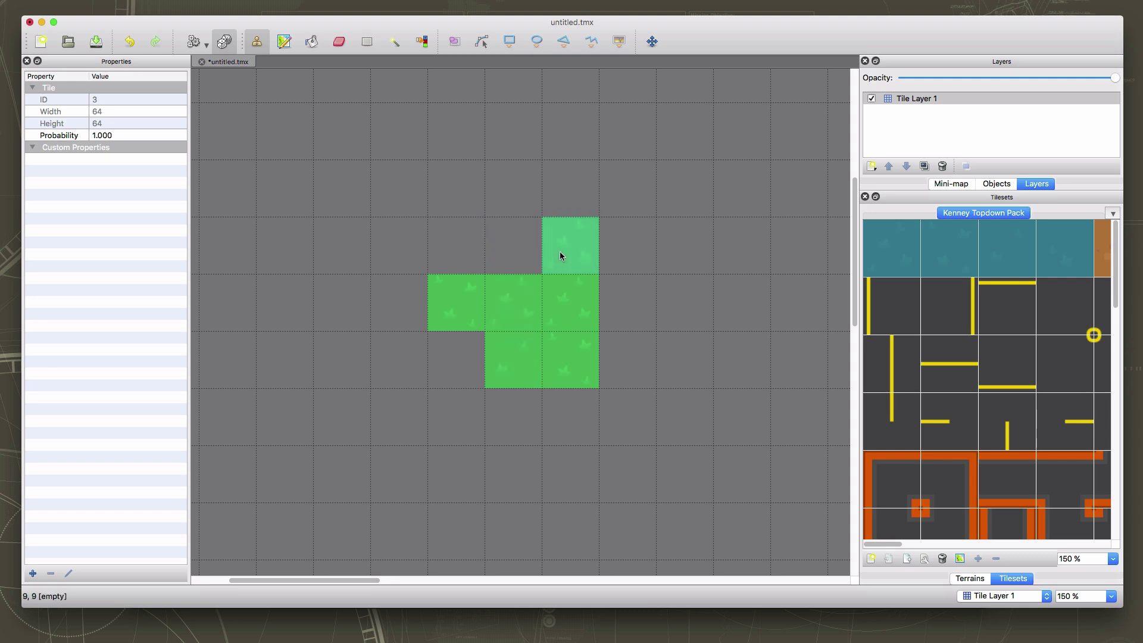
mouse_move(559, 251)
mouse_down()
mouse_move(569, 384)
mouse_move(567, 238)
mouse_move(580, 508)
mouse_move(541, 258)
mouse_move(327, 411)
mouse_move(321, 254)
mouse_move(427, 521)
mouse_move(577, 454)
mouse_move(680, 396)
mouse_move(507, 484)
mouse_move(482, 454)
mouse_move(464, 480)
mouse_move(667, 387)
mouse_move(737, 317)
mouse_move(627, 390)
mouse_move(691, 319)
mouse_move(719, 247)
mouse_move(706, 233)
mouse_move(700, 357)
mouse_move(618, 437)
mouse_up()
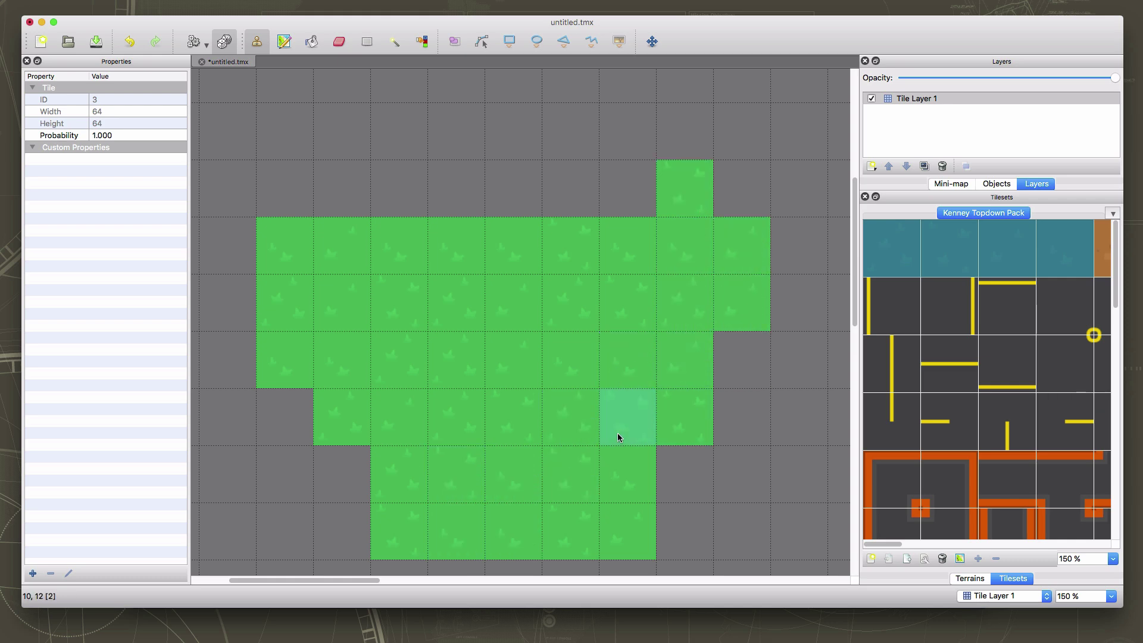
- Bucket-fill all remaining empty cells with the randomly mixed grass
click(312, 41)
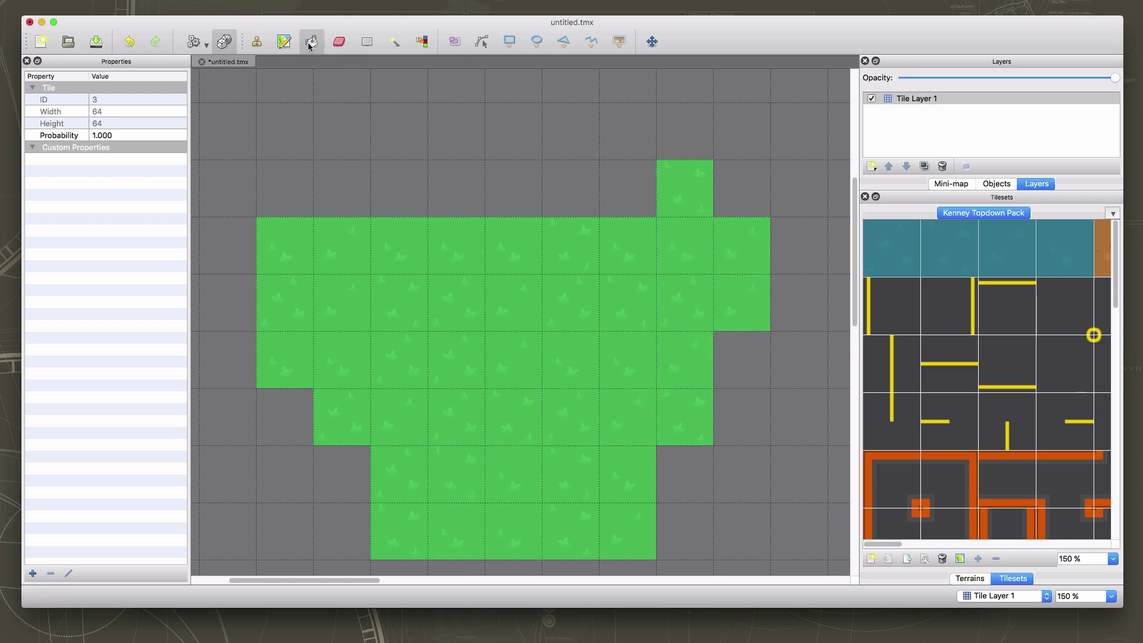
click(387, 124)
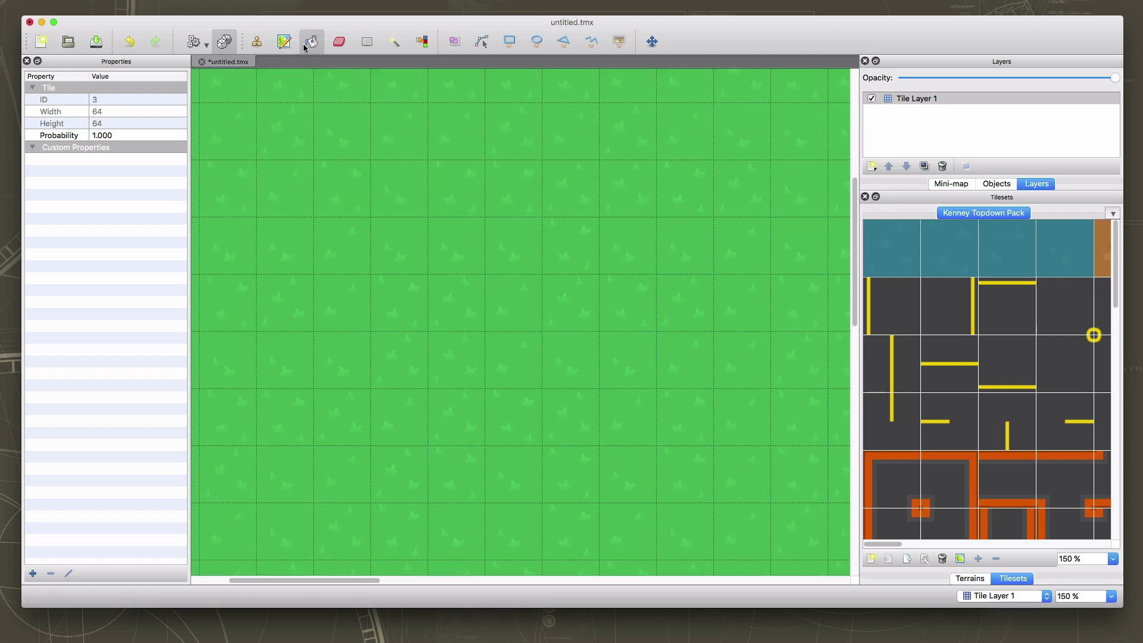
click(256, 43)
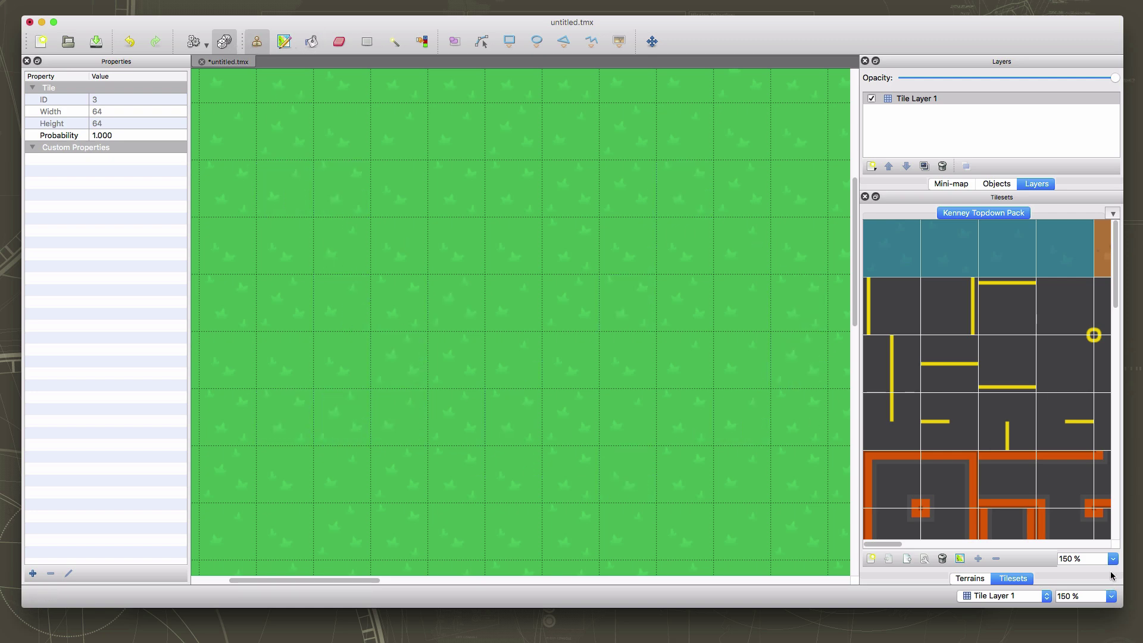
- Set the map zoom to 100 % after checking it at 50 % and 33 %
click(1112, 597)
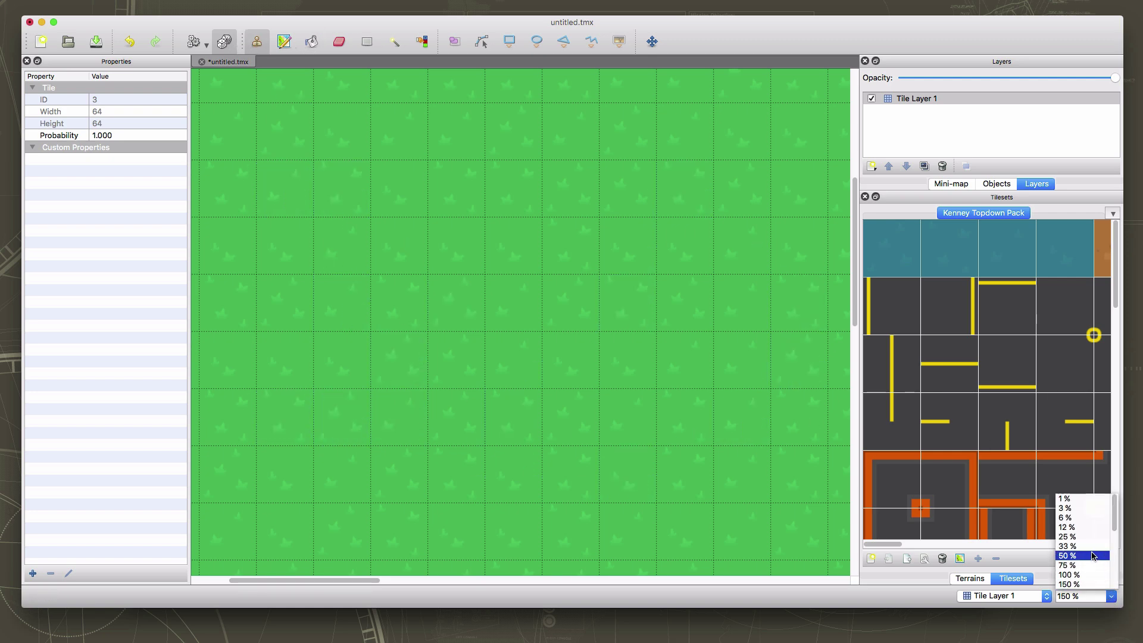
click(1090, 560)
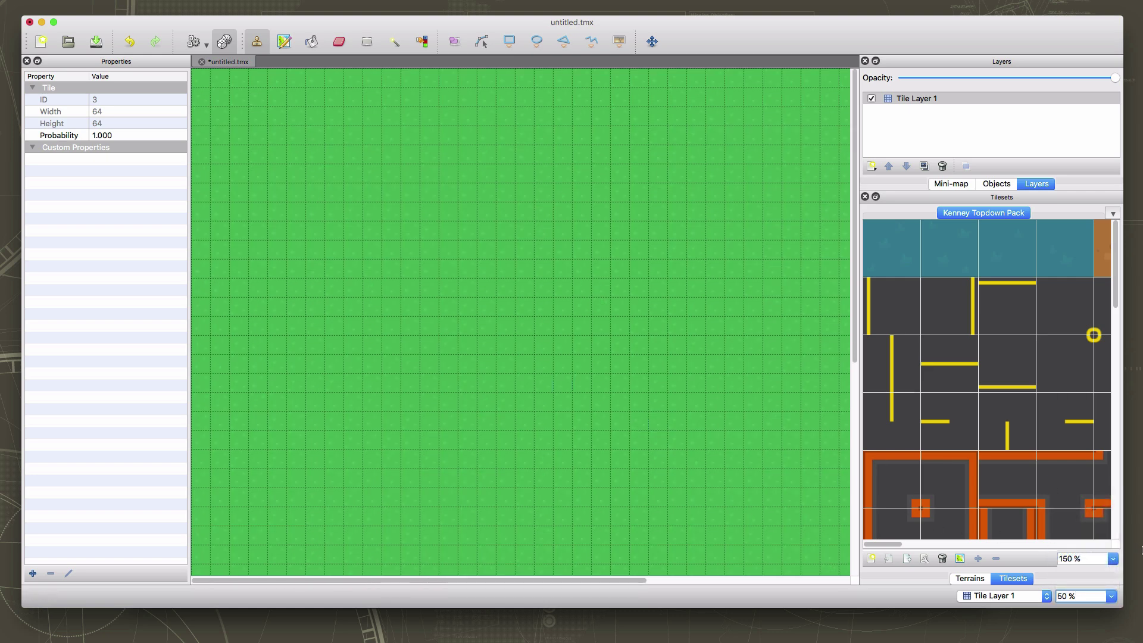
click(1111, 597)
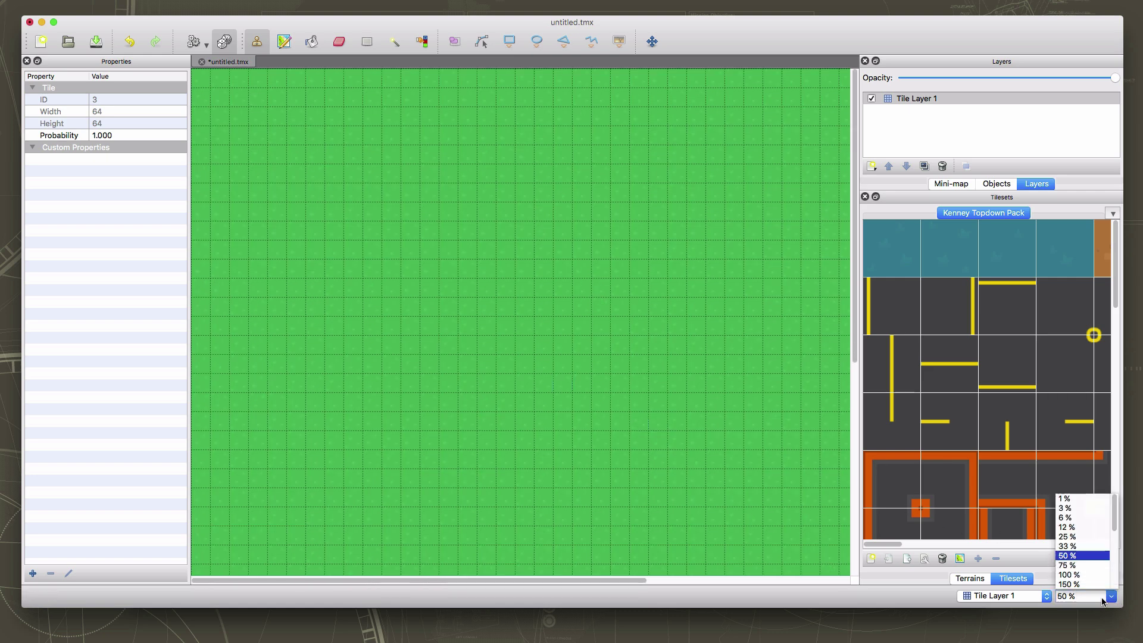
click(1071, 546)
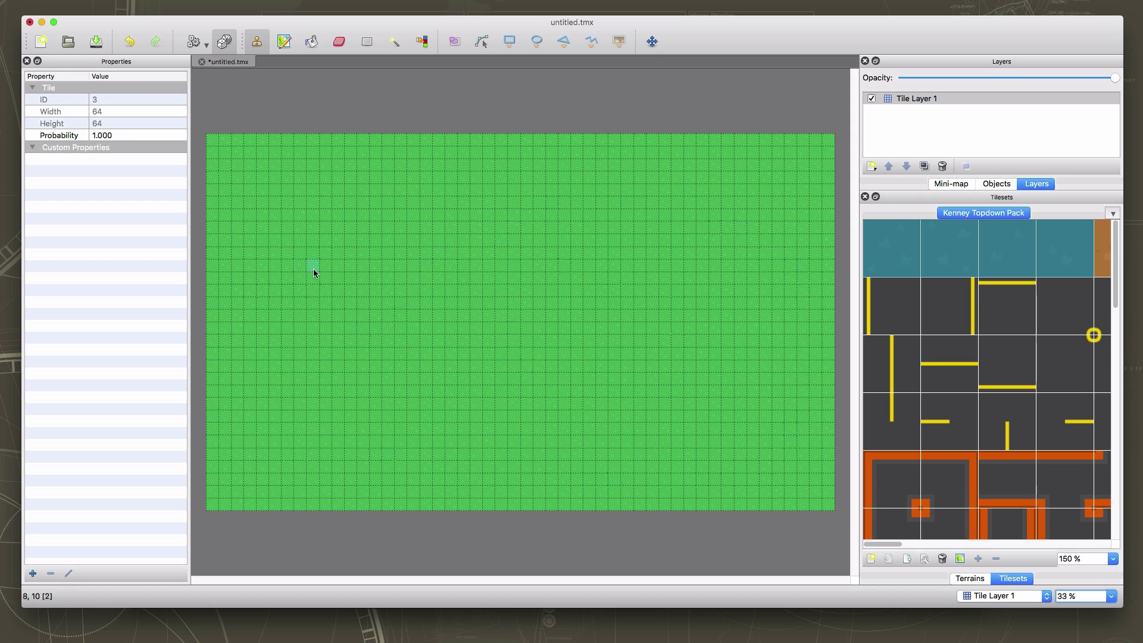
click(1112, 558)
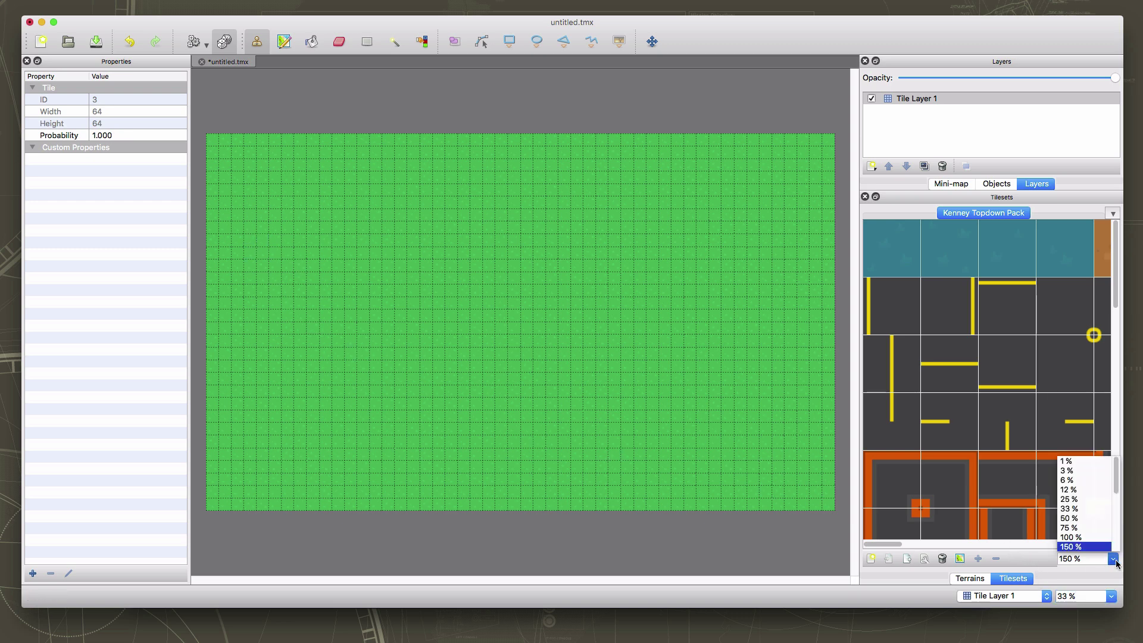
click(1112, 596)
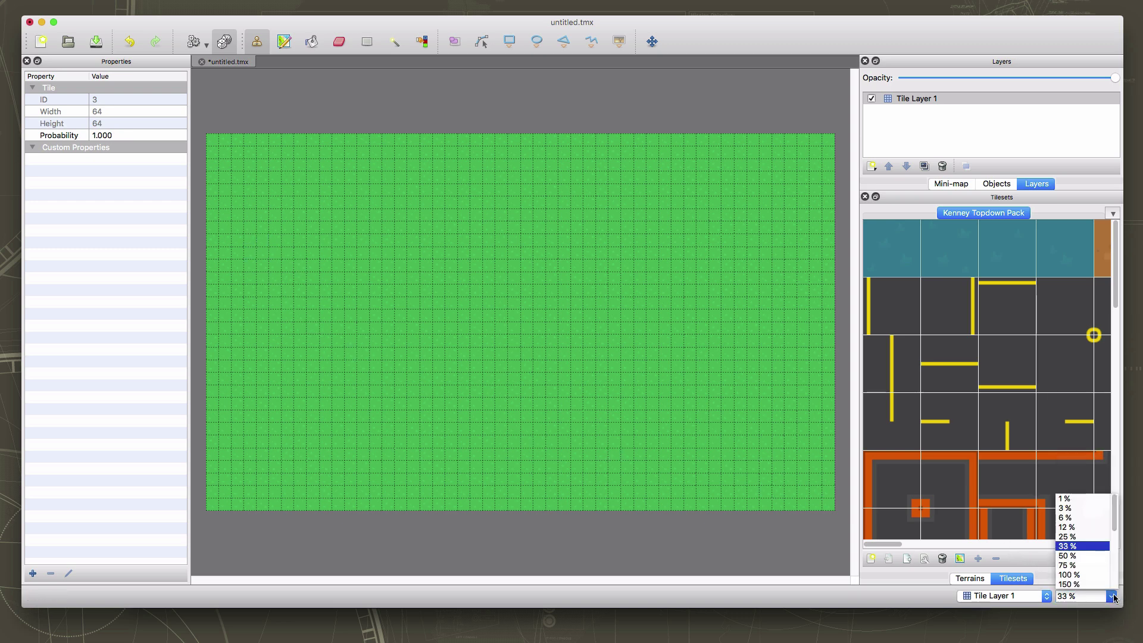
click(1081, 575)
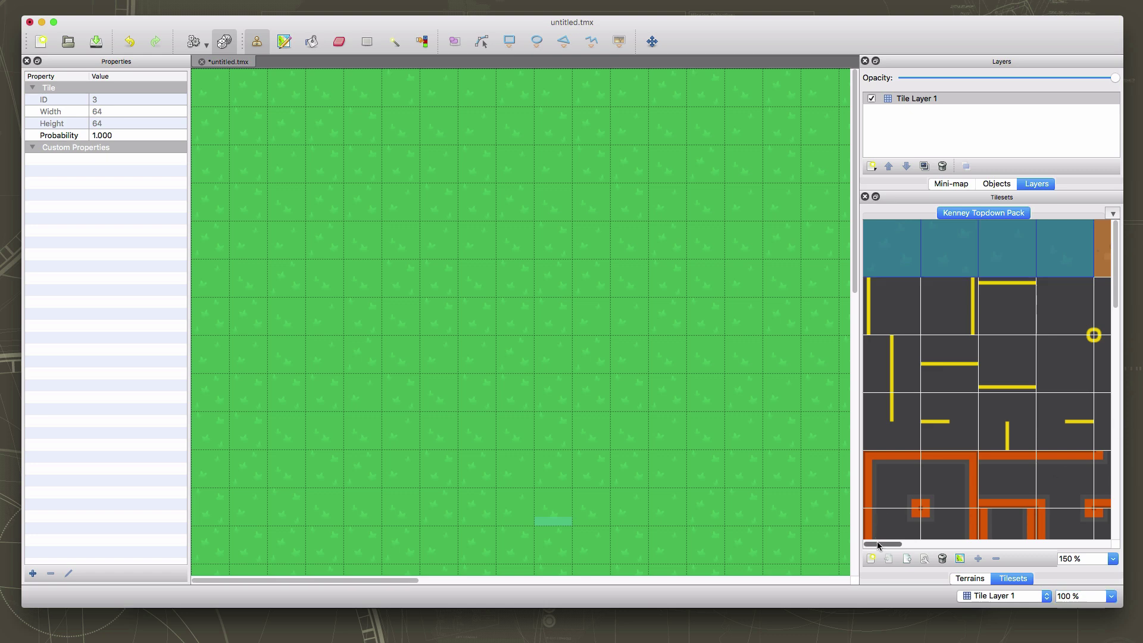
- Select the small round bush tile, test-stamp it at cell 4,3, then undo the placement
drag(881, 544, 1037, 499)
scroll(1037, 499, down, 10)
scroll(1037, 480, up, 10)
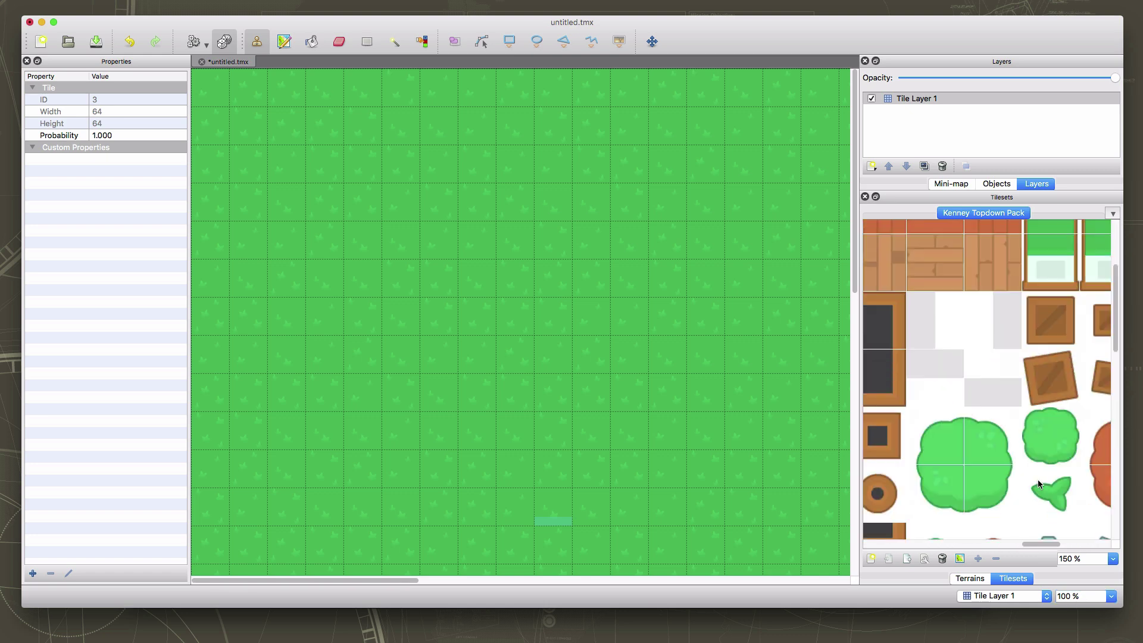
scroll(1042, 458, down, 3)
click(1048, 429)
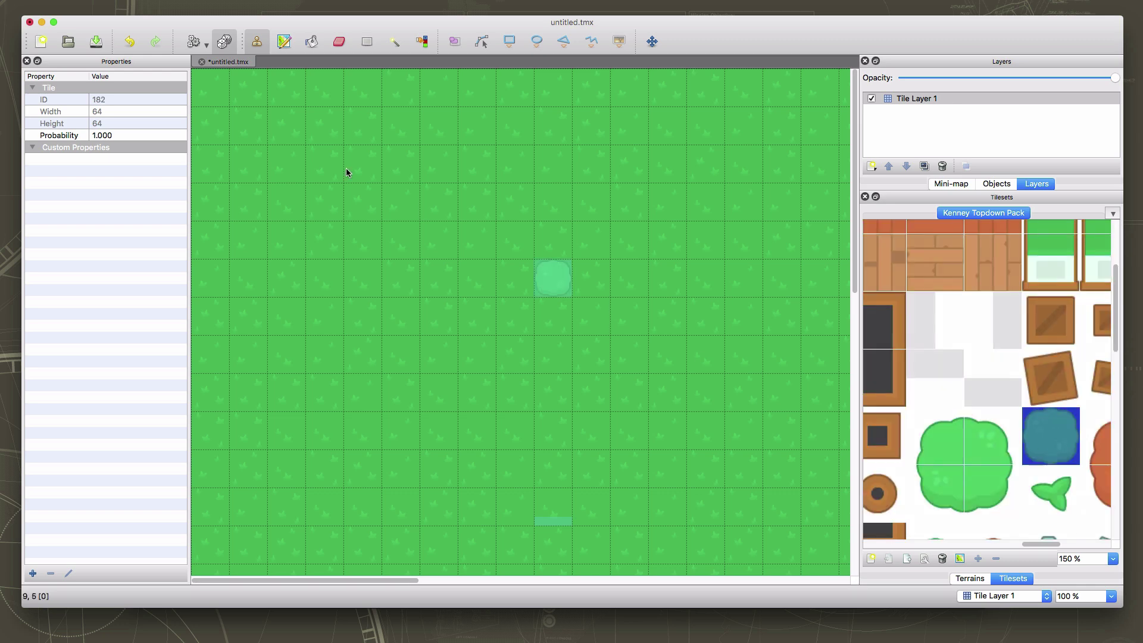
click(354, 208)
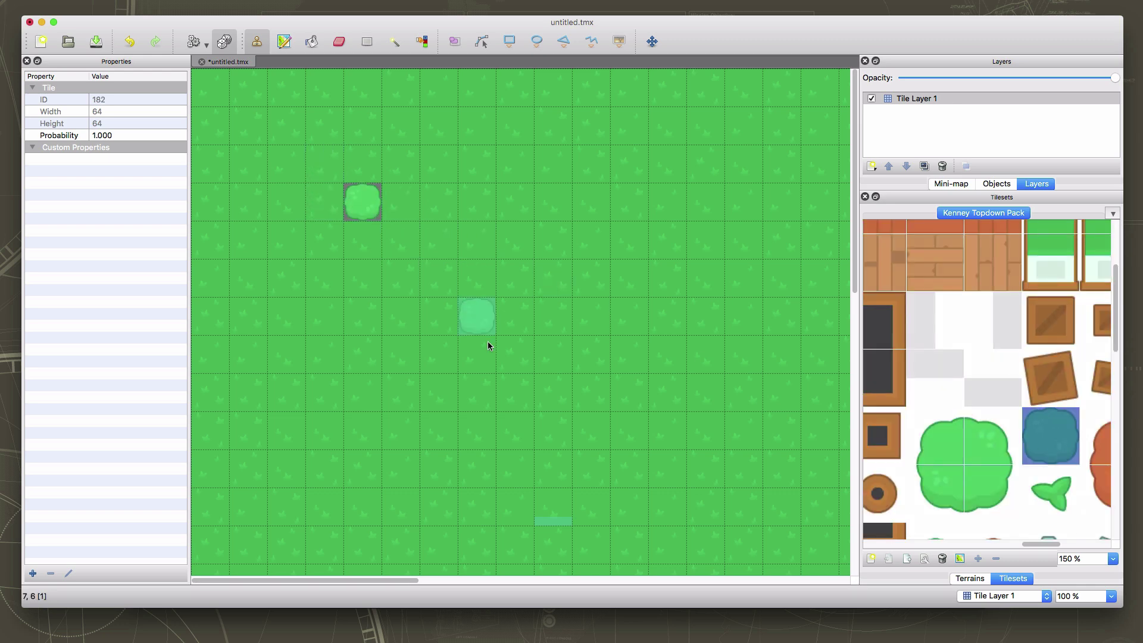
click(361, 213)
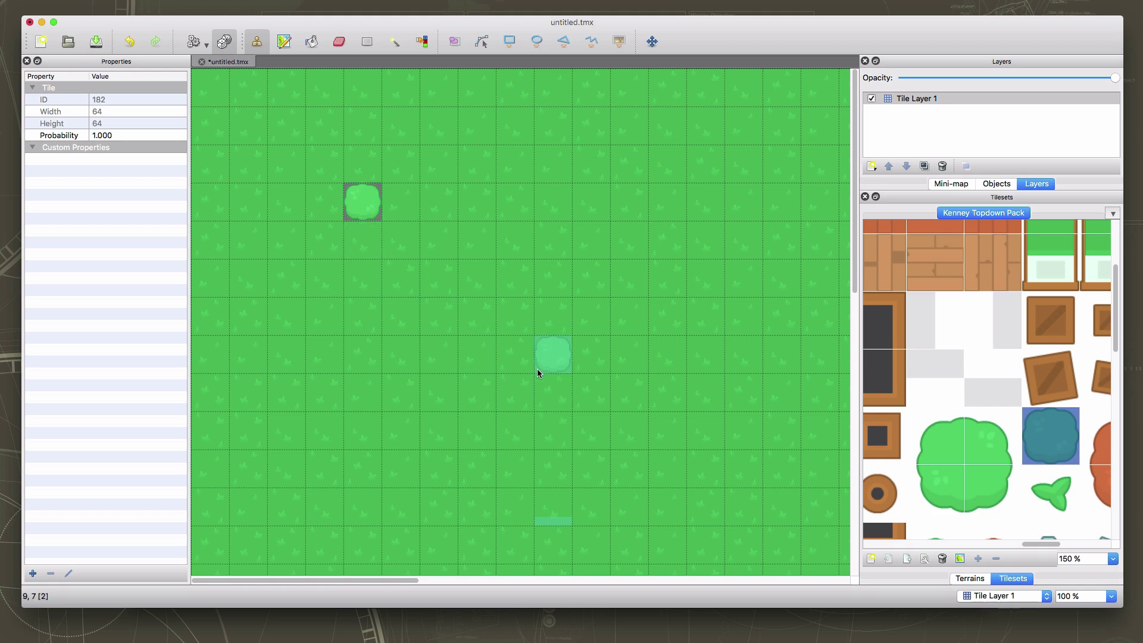
key(super+z)
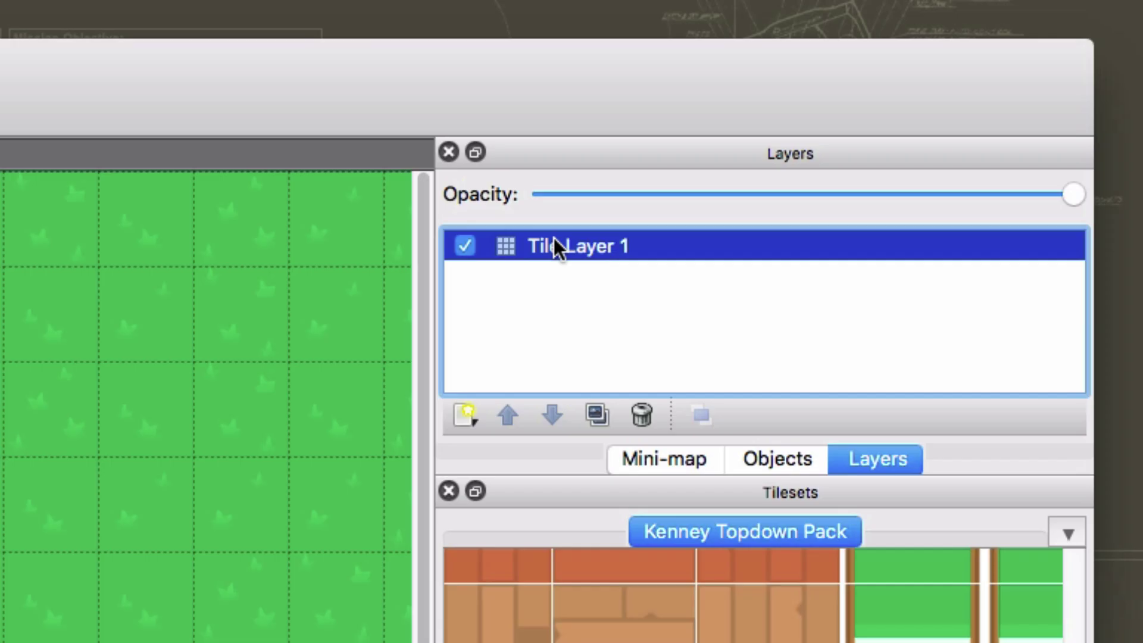
- Rename Tile Layer 1 to 'Ground'
click(930, 100)
double_click(596, 249)
text(Grou)
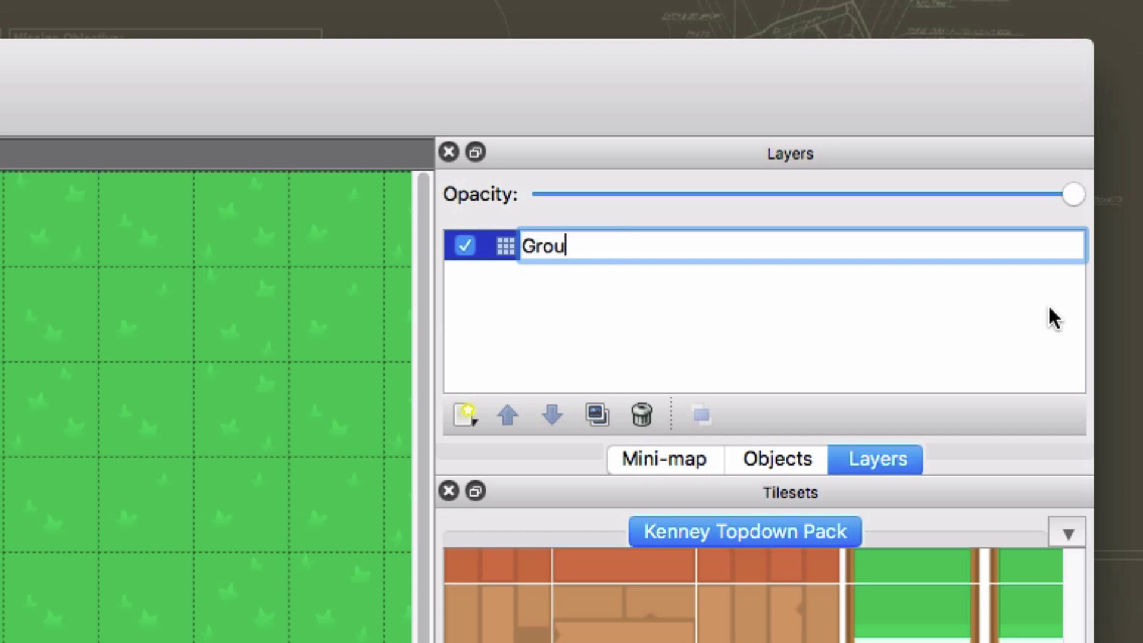
text(nd)
key(Return)
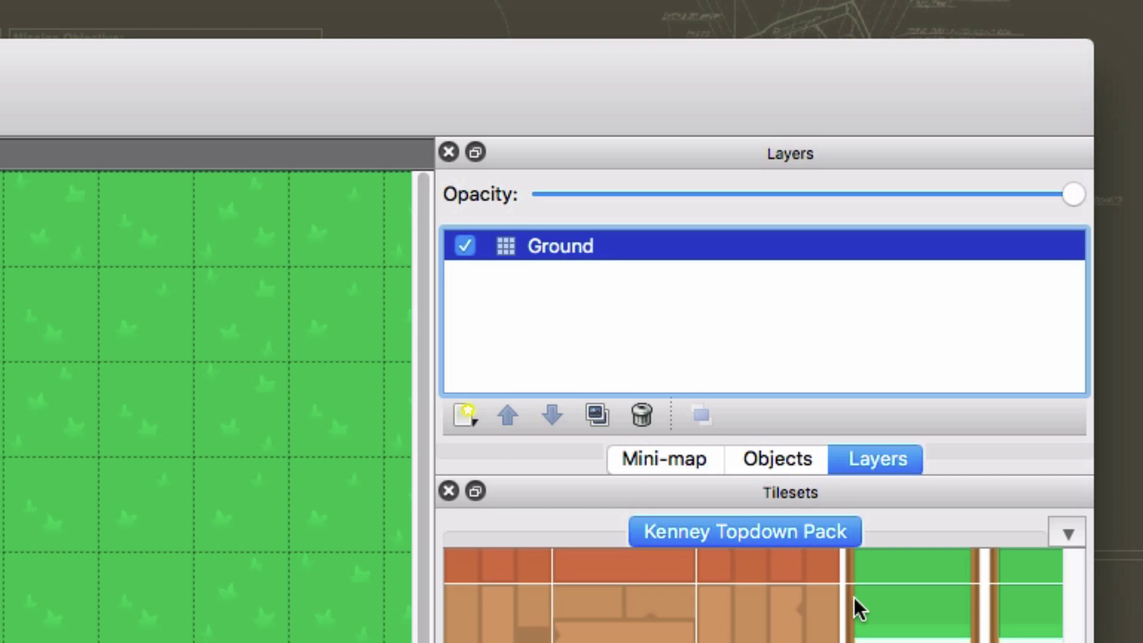
- Add a new tile layer named 'Trees' above Ground and leave it selected
click(467, 412)
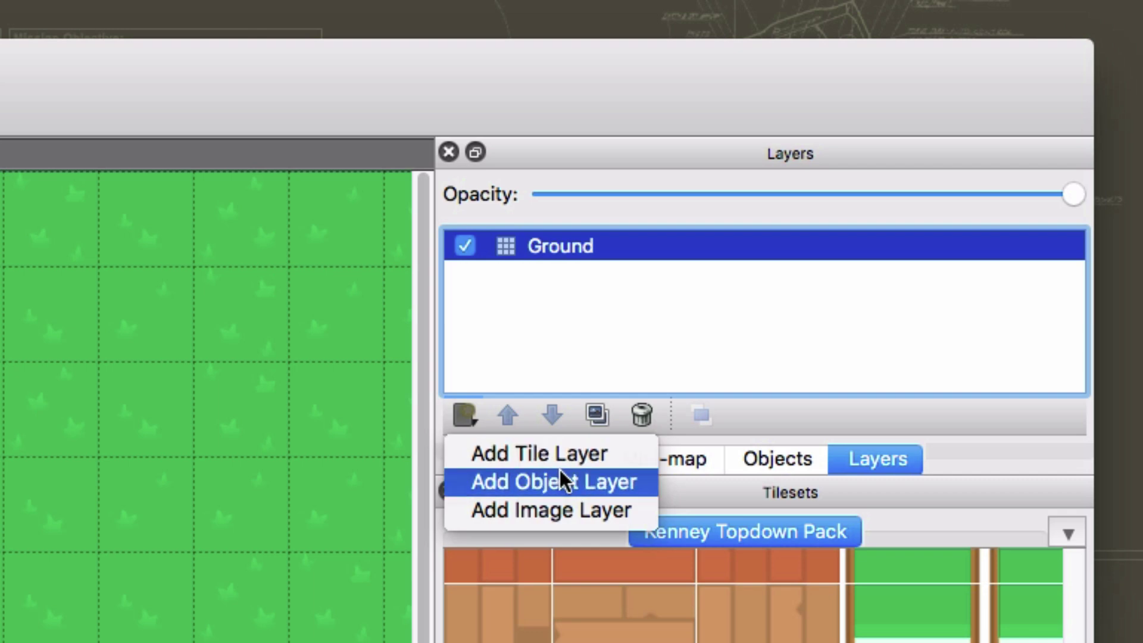
click(531, 454)
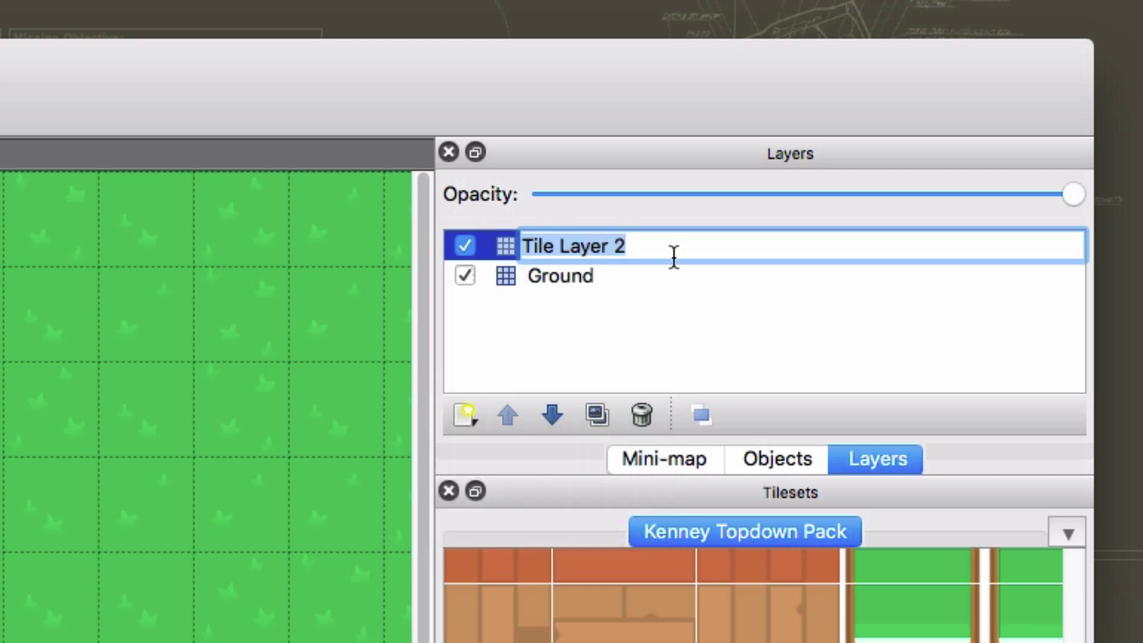
text(Trees)
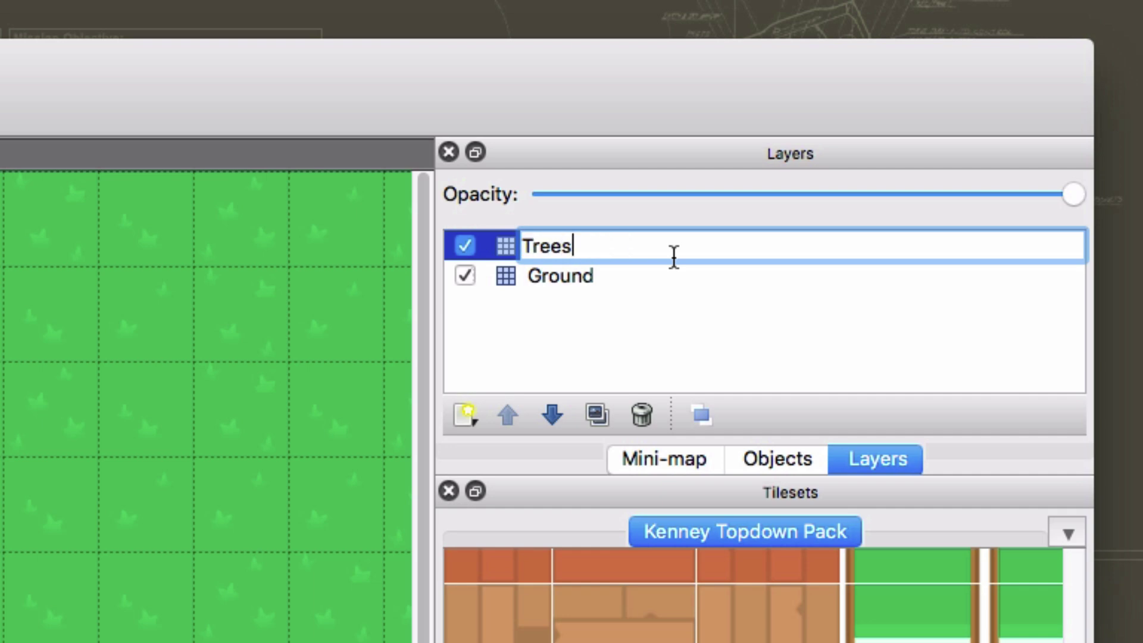
key(Return)
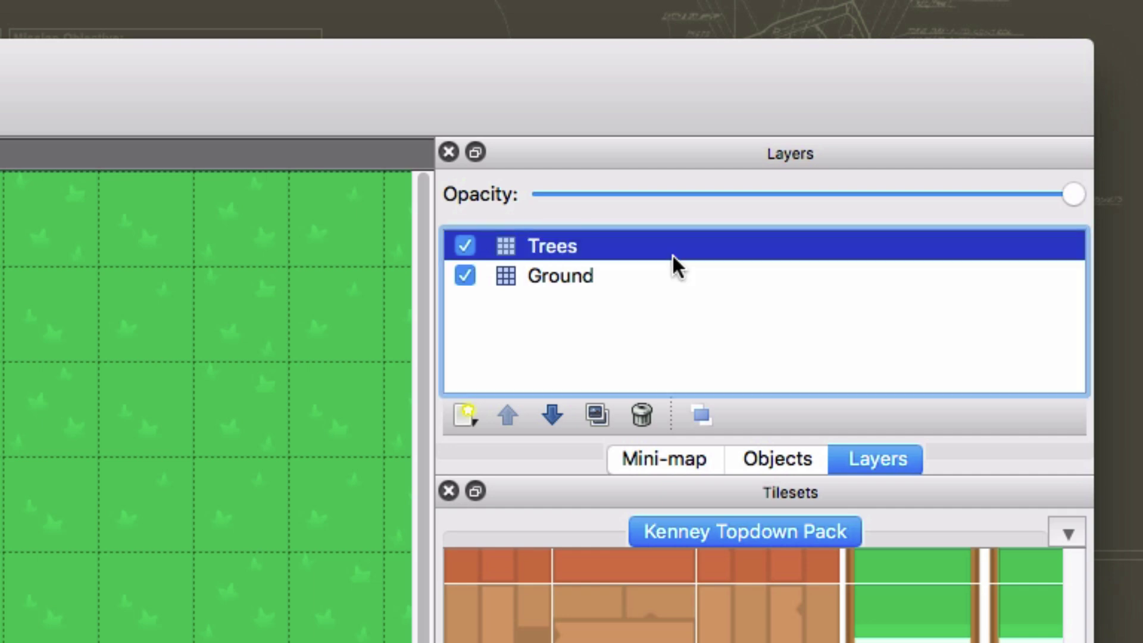
click(598, 278)
click(587, 244)
click(591, 275)
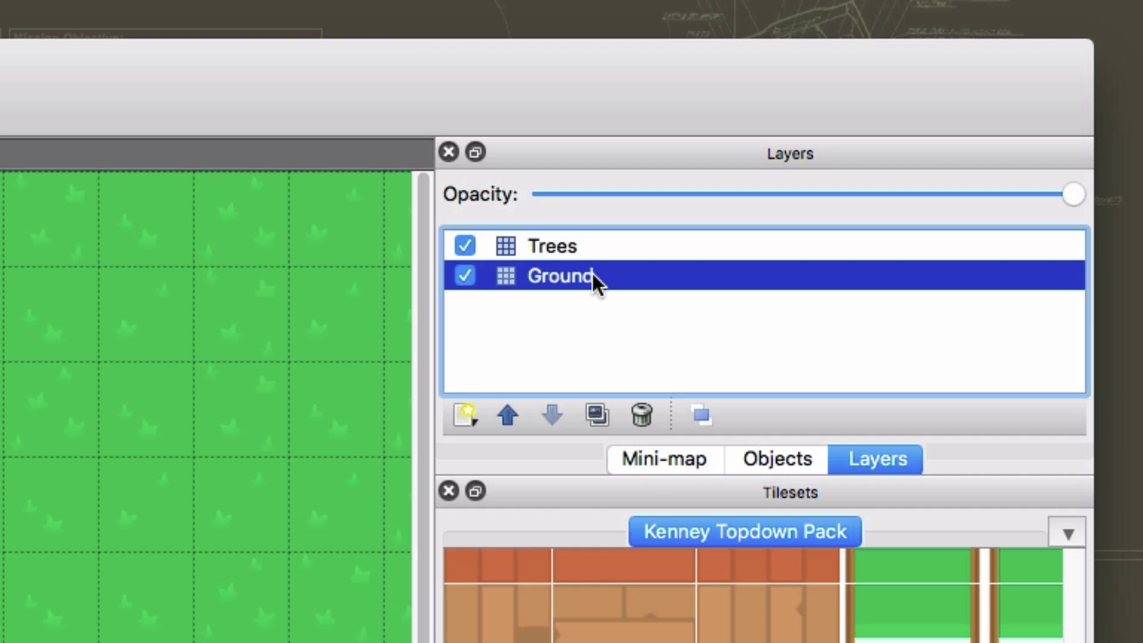
click(594, 245)
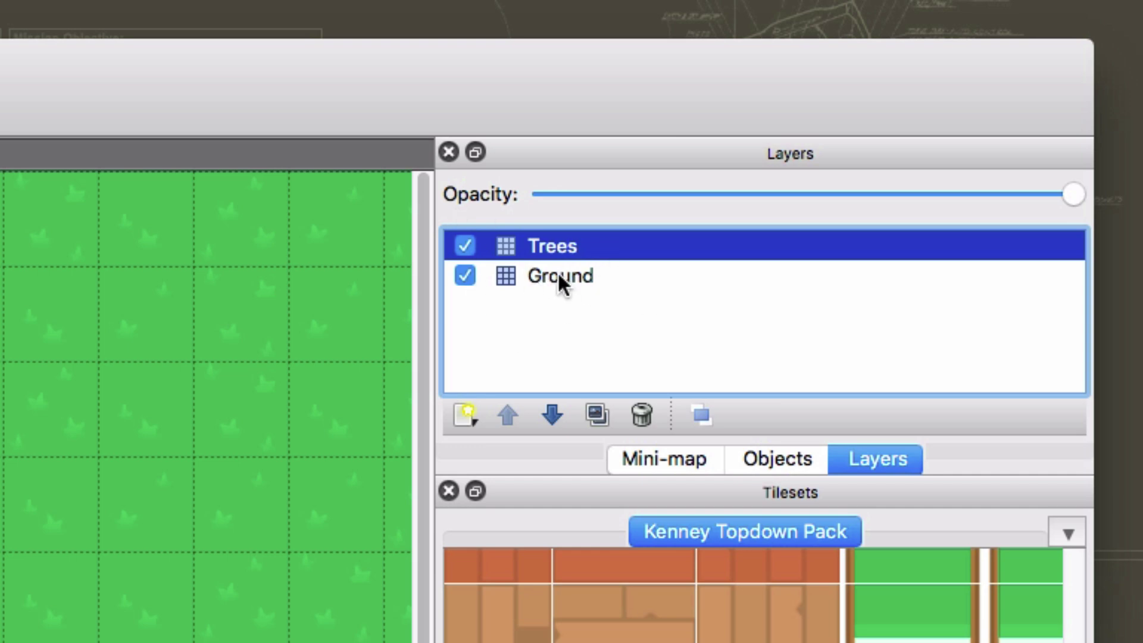
- On the Trees layer, stamp three scattered bush trees, zooming the map to 200 %
click(574, 275)
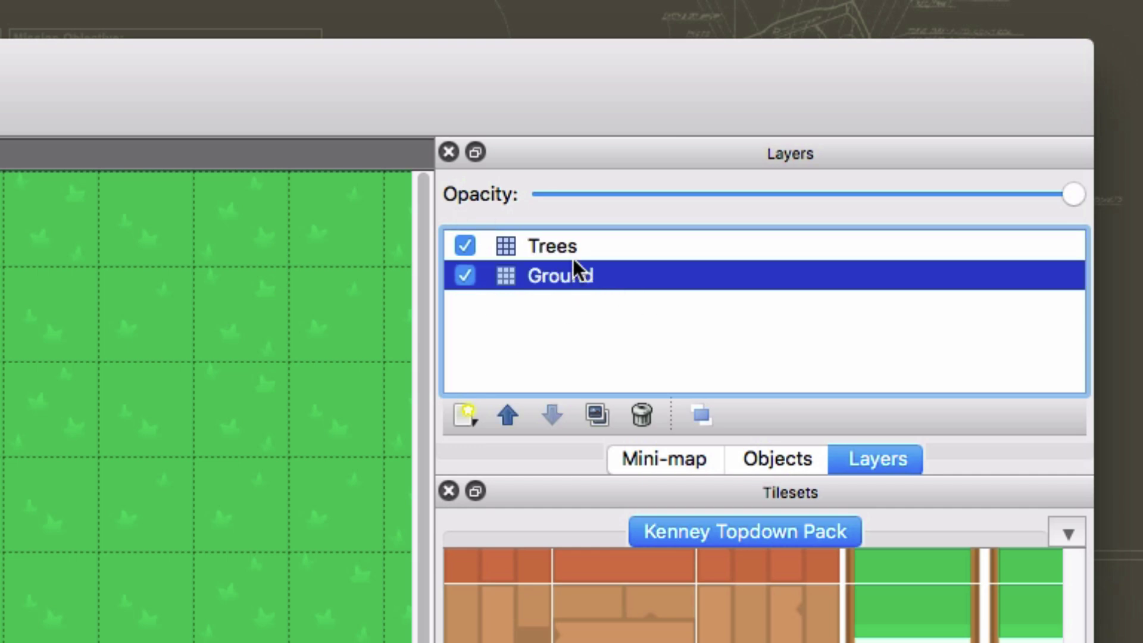
click(575, 254)
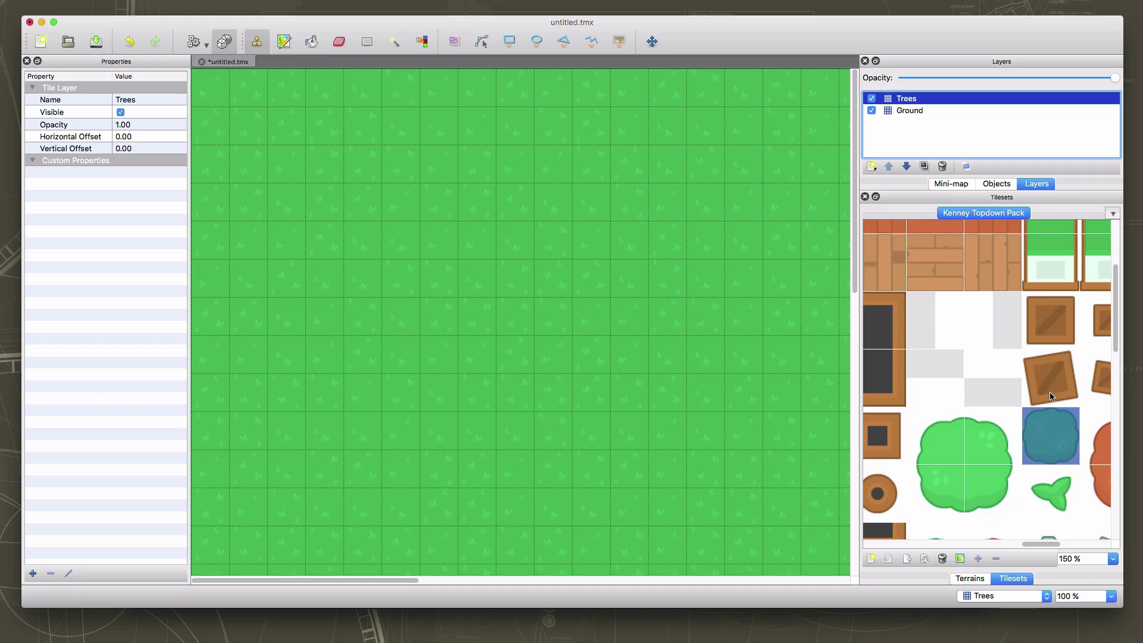
click(369, 222)
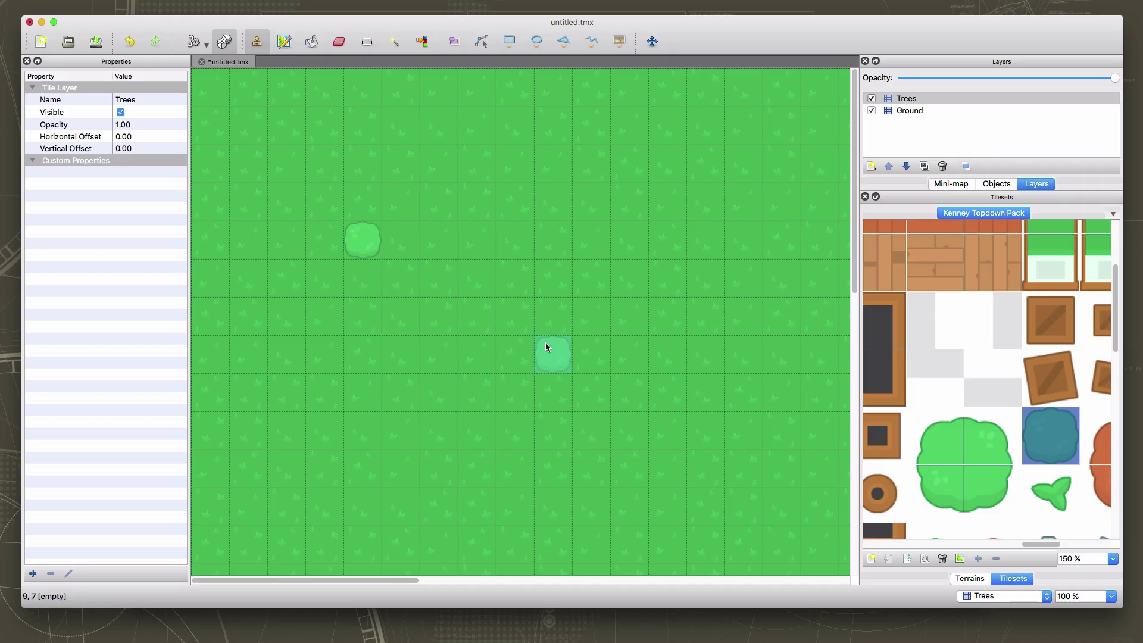
click(1110, 596)
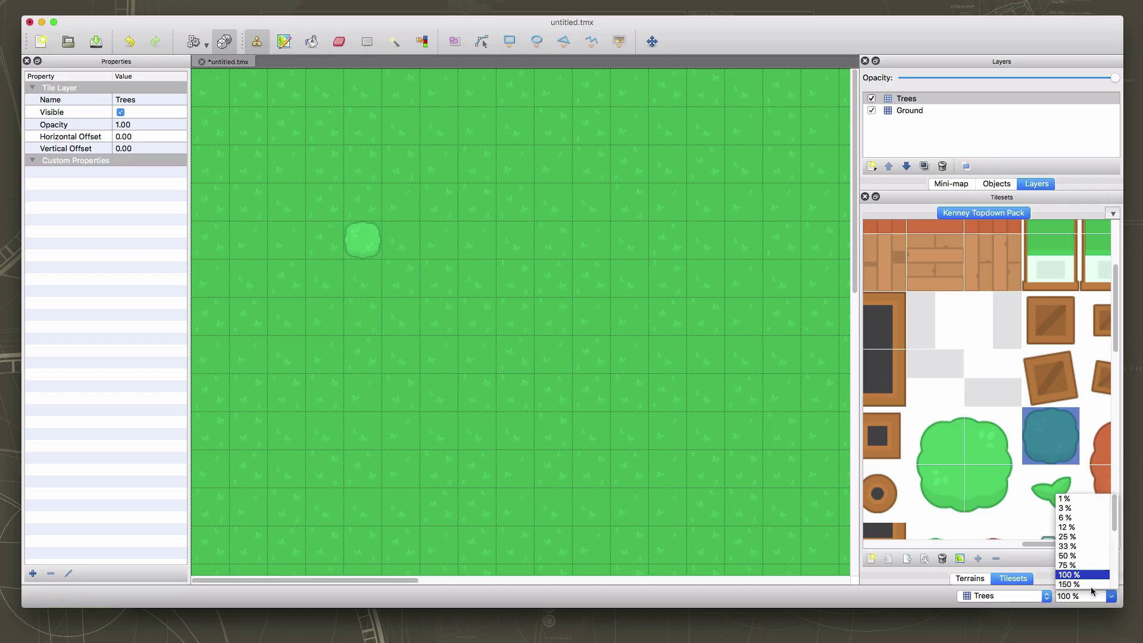
click(1076, 585)
scroll(511, 352, left, 5)
scroll(510, 351, up, 2)
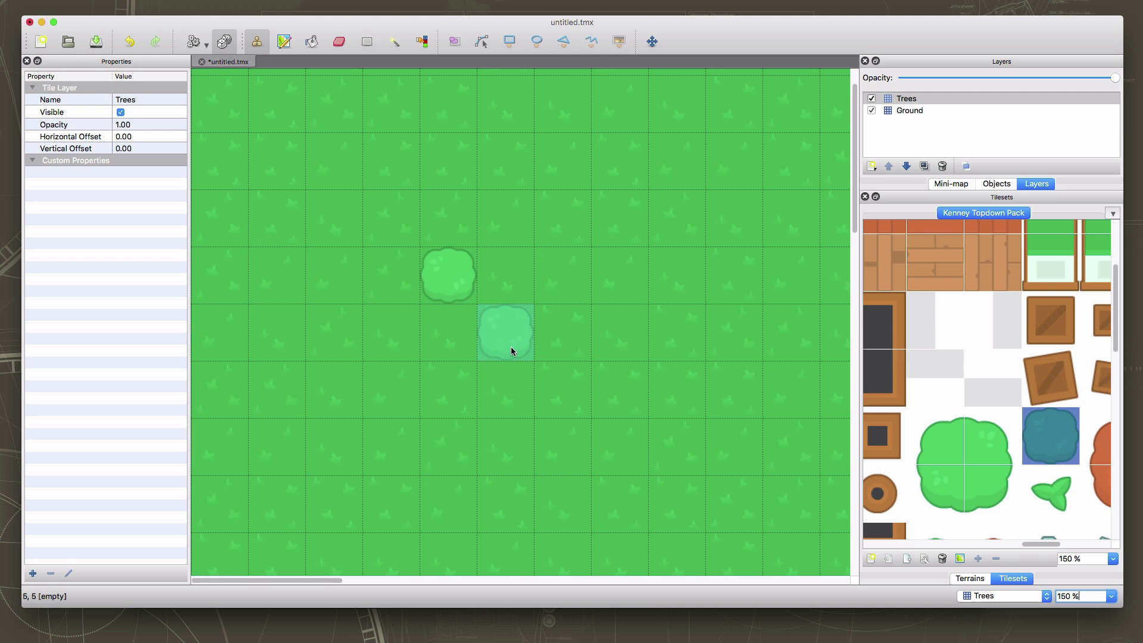
click(1111, 597)
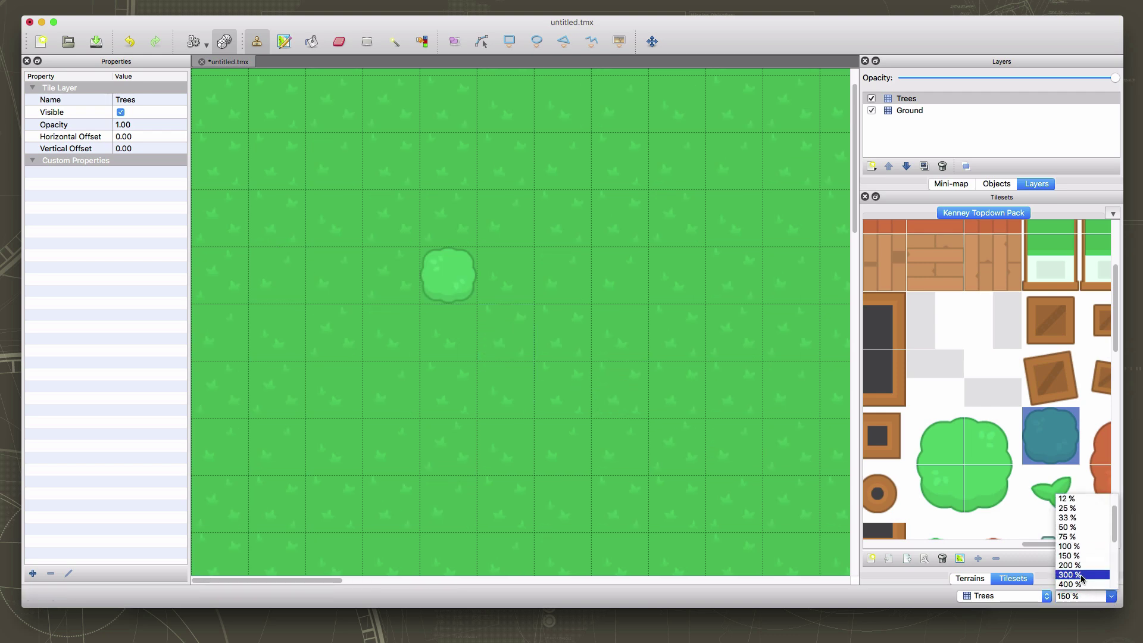
click(1076, 565)
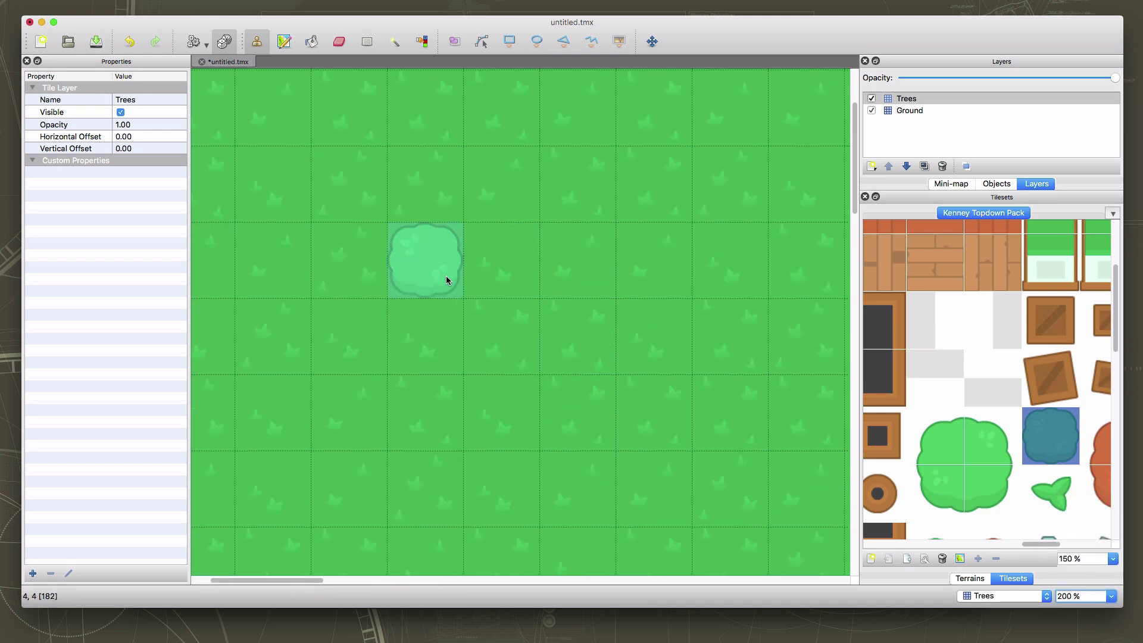
click(562, 378)
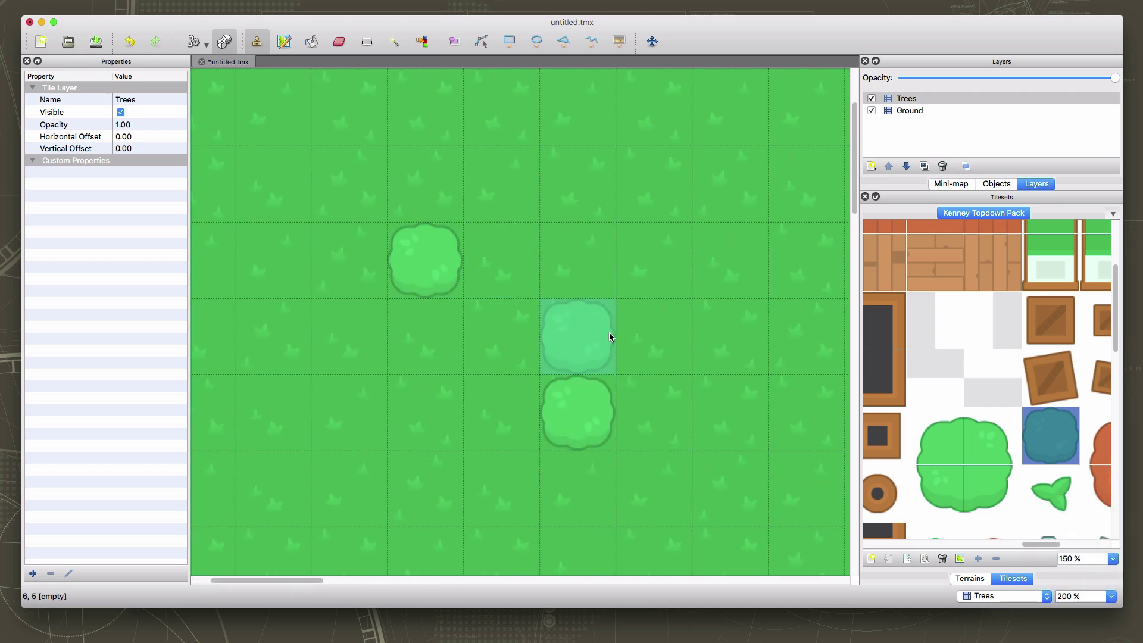
click(642, 191)
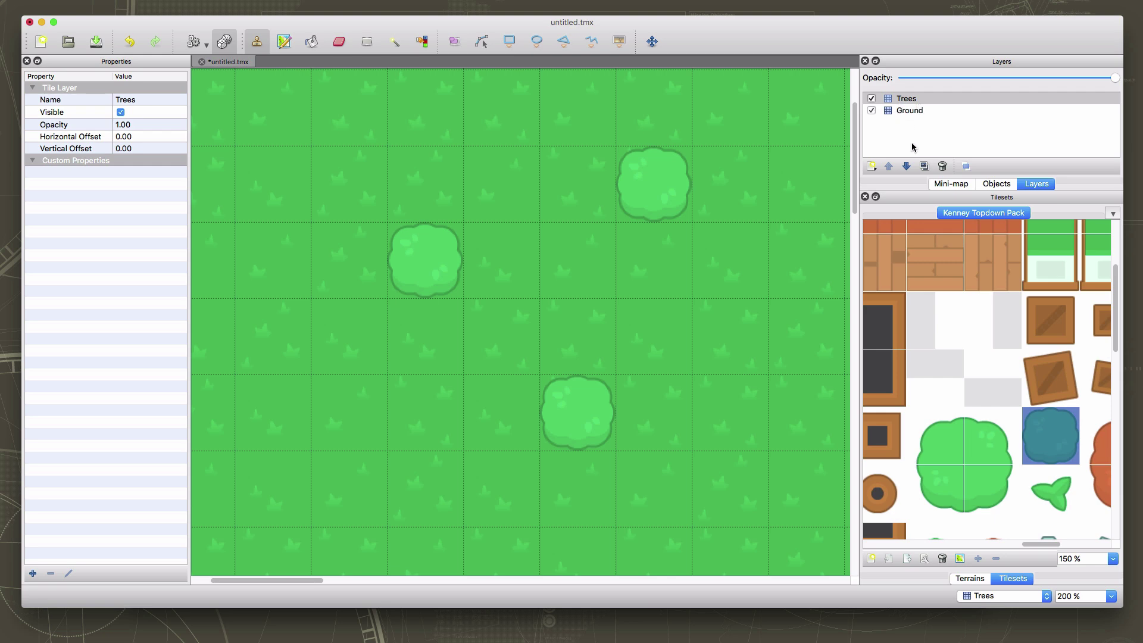
click(871, 98)
click(871, 98)
click(871, 110)
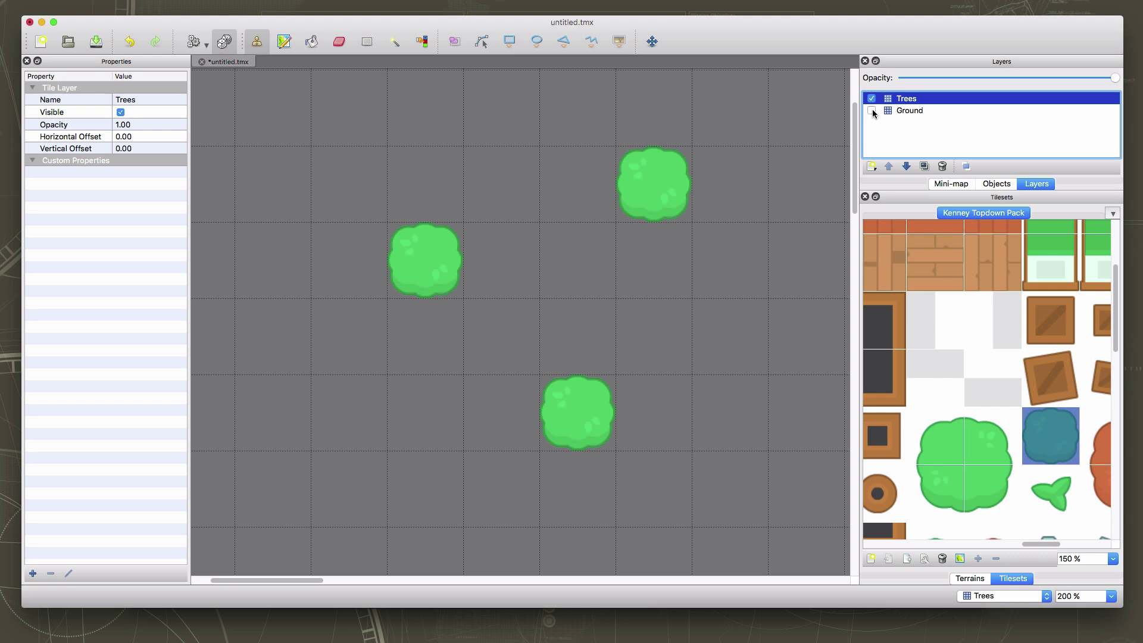
click(871, 111)
click(871, 99)
click(870, 99)
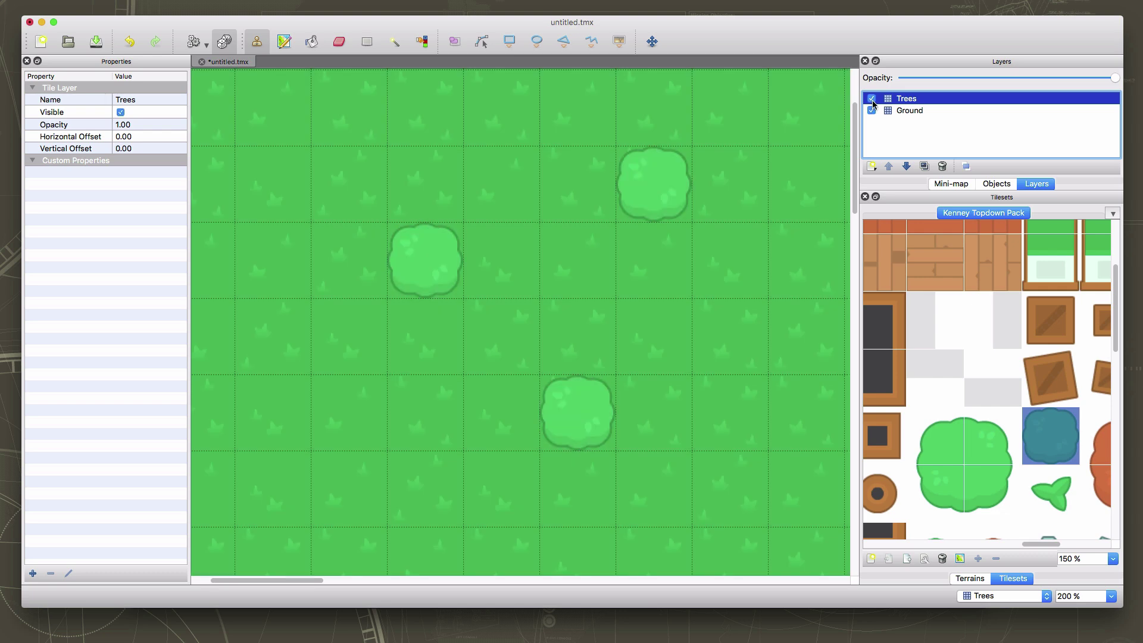
click(902, 112)
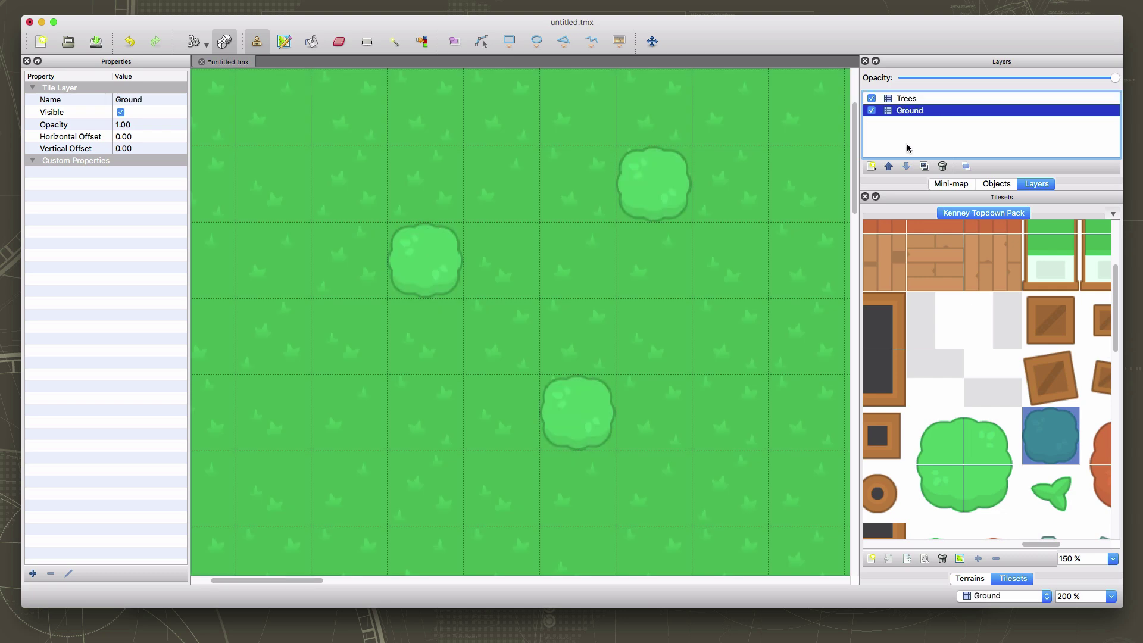
click(888, 167)
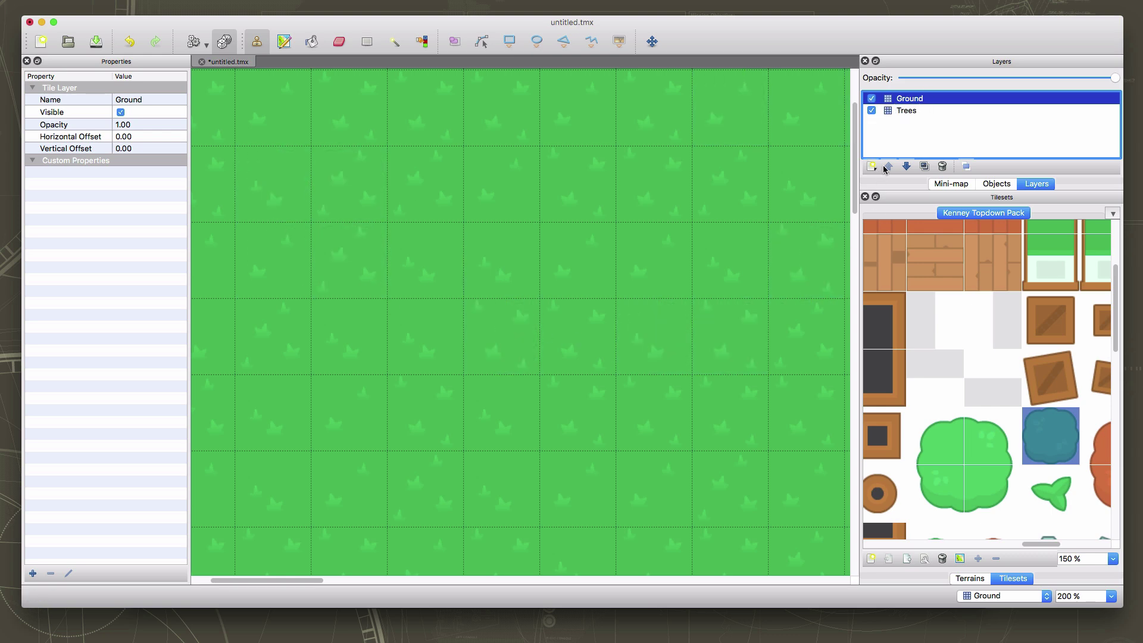
click(907, 167)
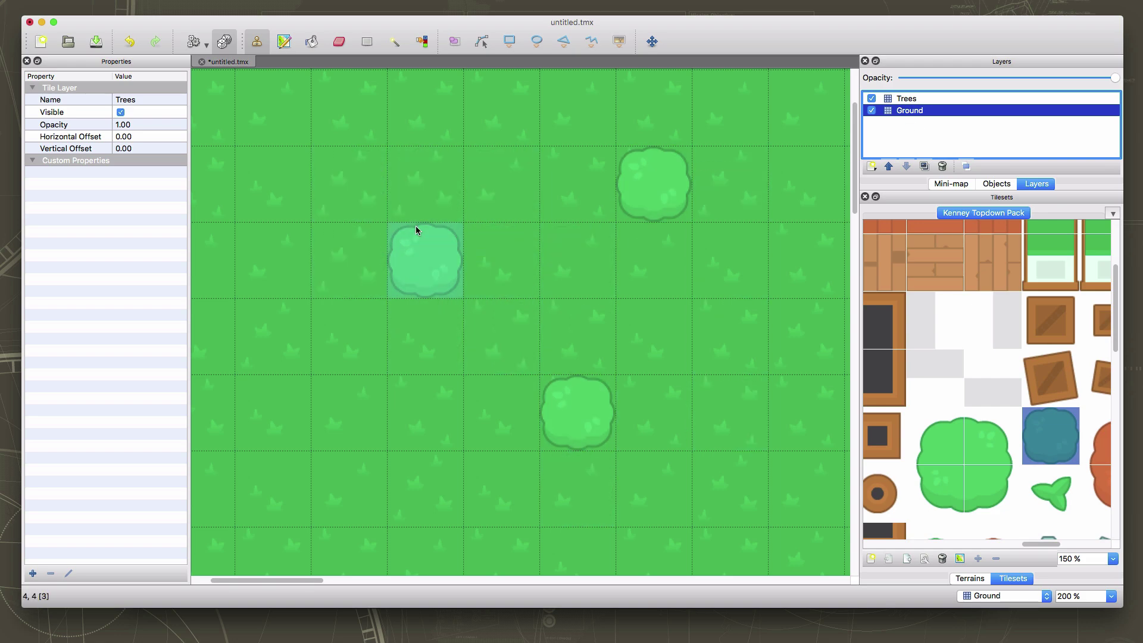
- Create a new folder named maps from the save dialog
key(super+s)
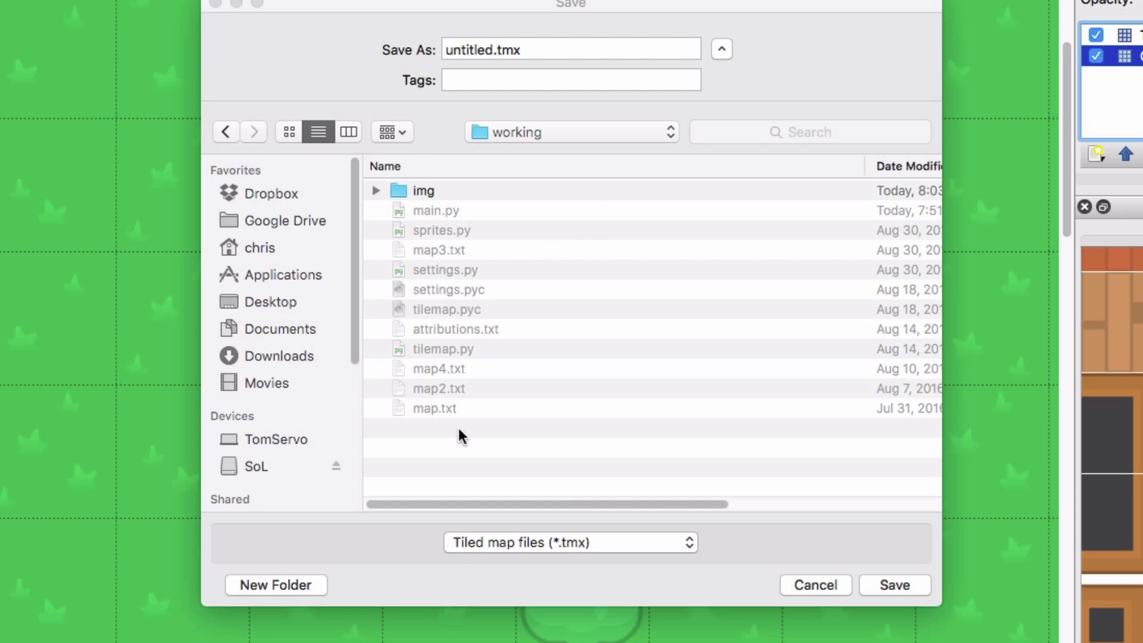
click(274, 584)
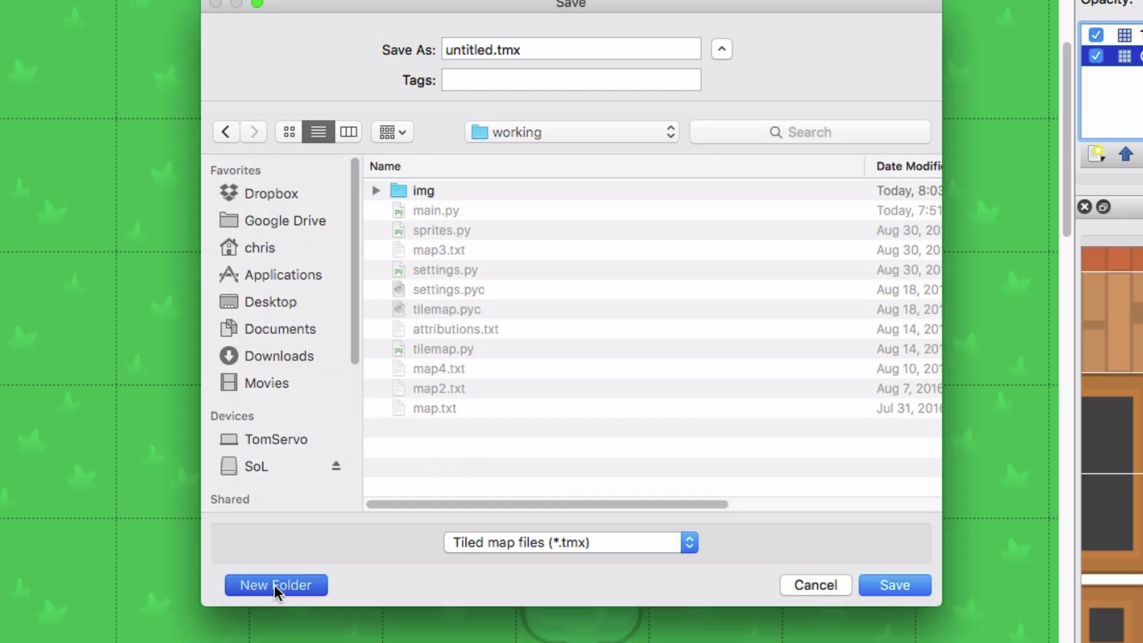
text(maps)
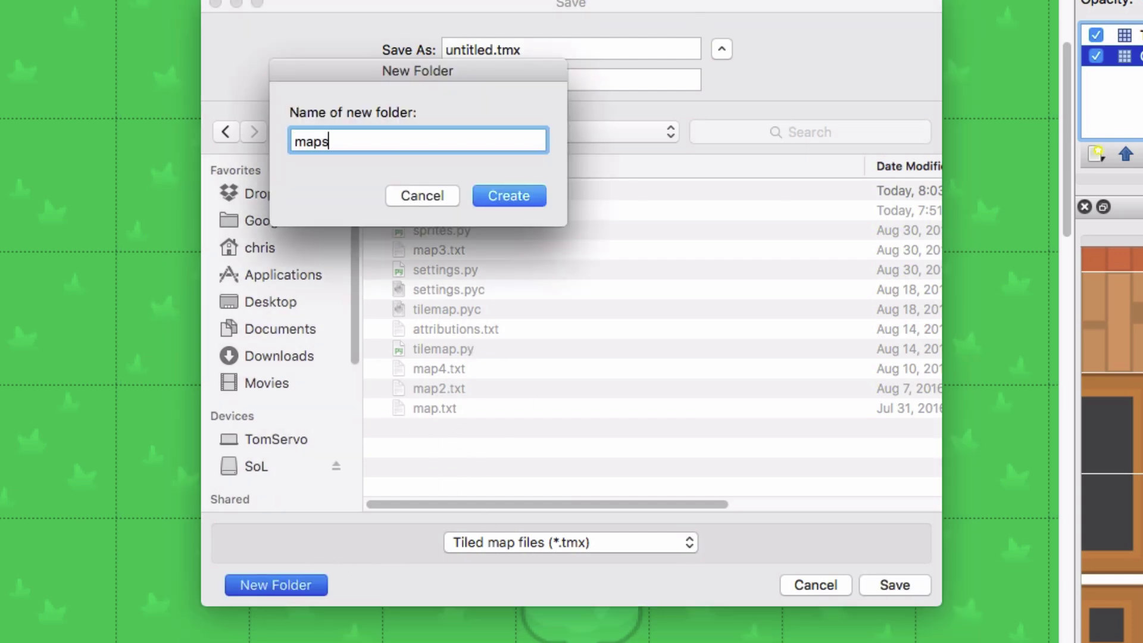
key(Return)
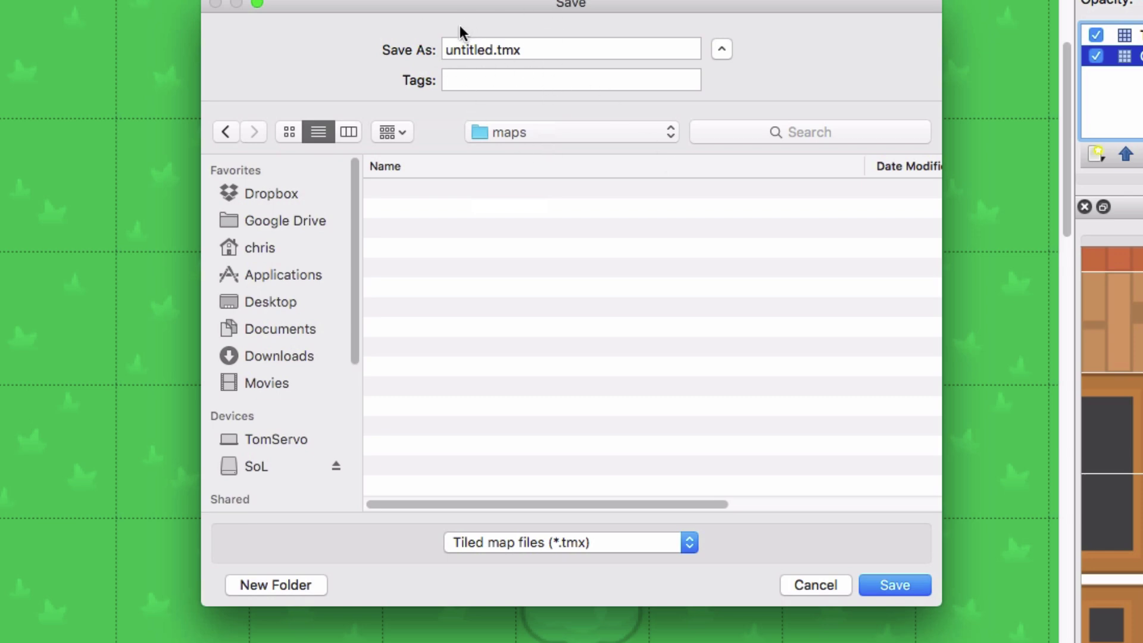
- Name the file tiled1.tmx and save it into the maps folder
click(493, 51)
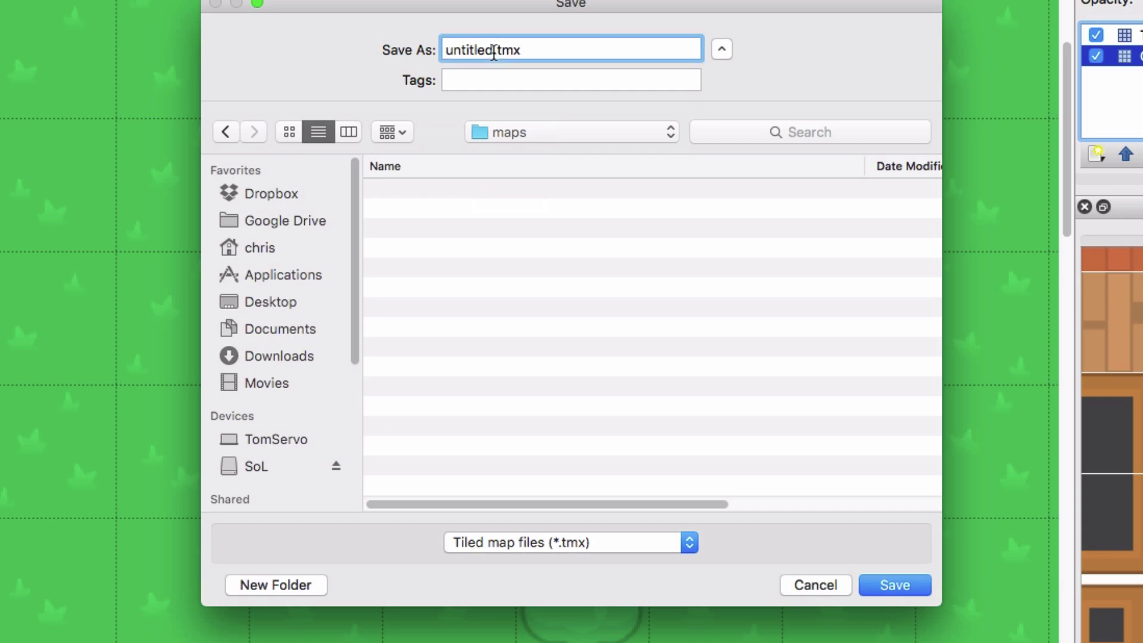
drag(494, 51, 406, 50)
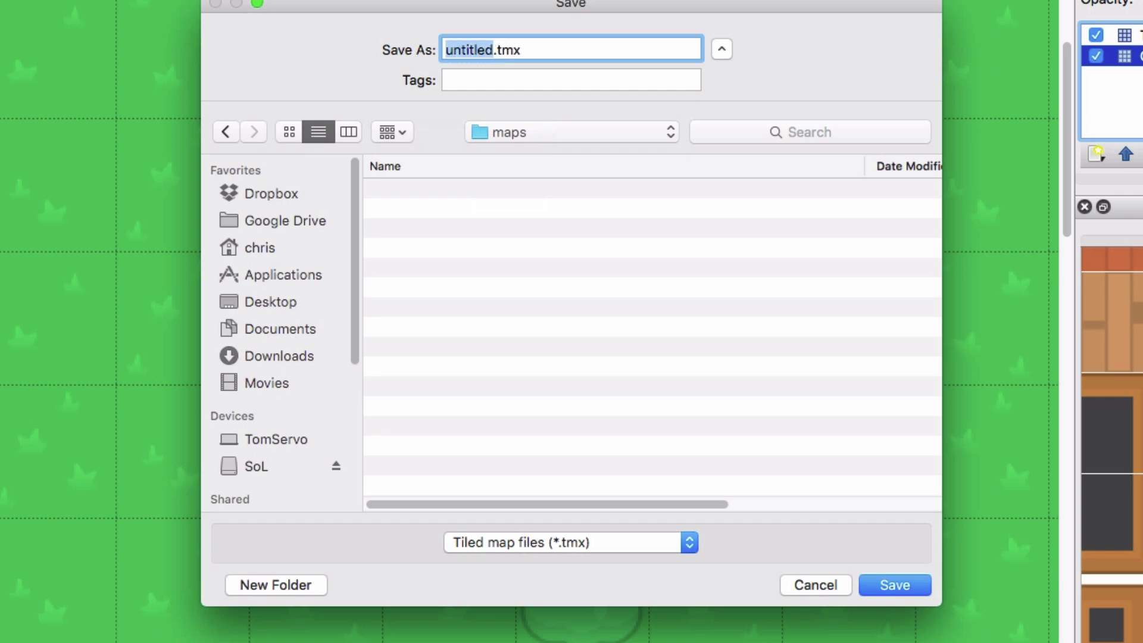
text(t)
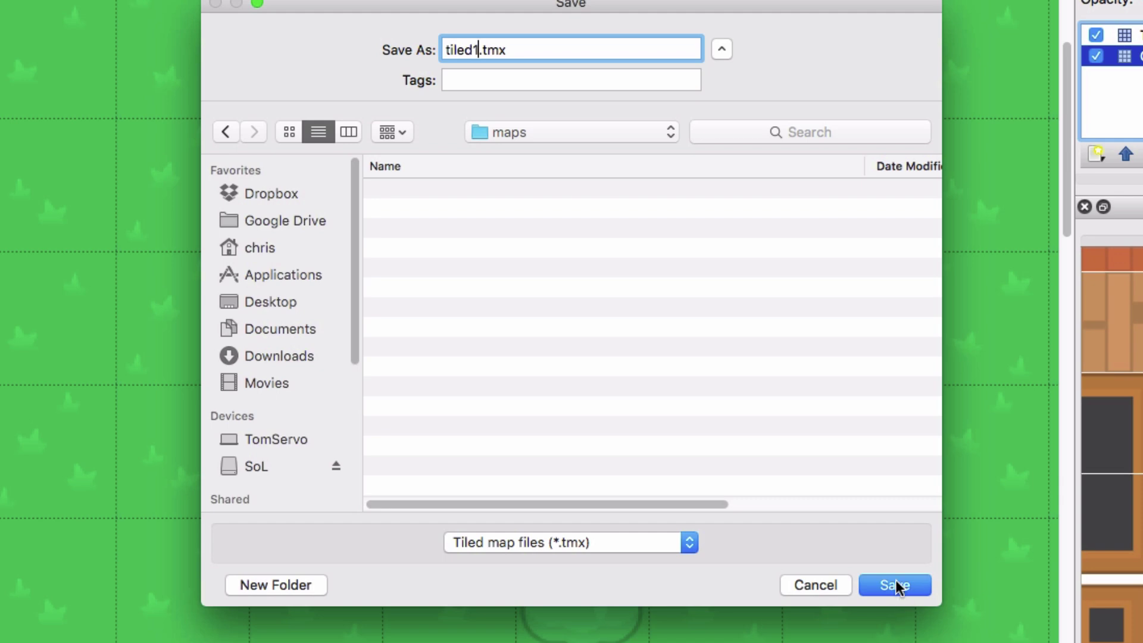
click(895, 583)
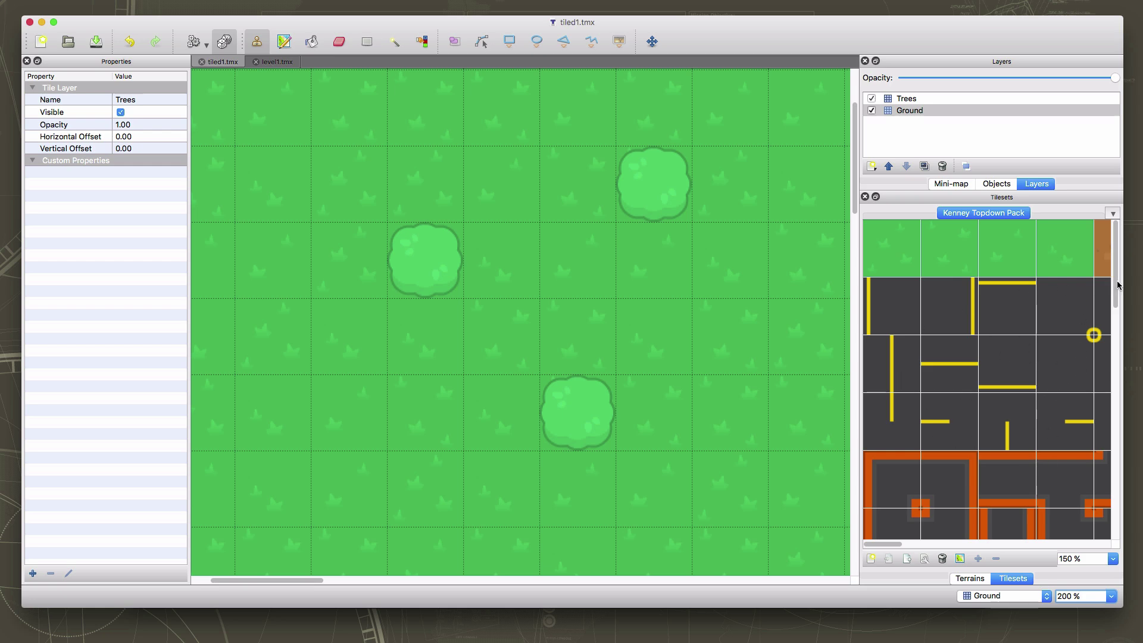
- Scroll down the tileset panel to browse more tiles
drag(1115, 281, 1106, 446)
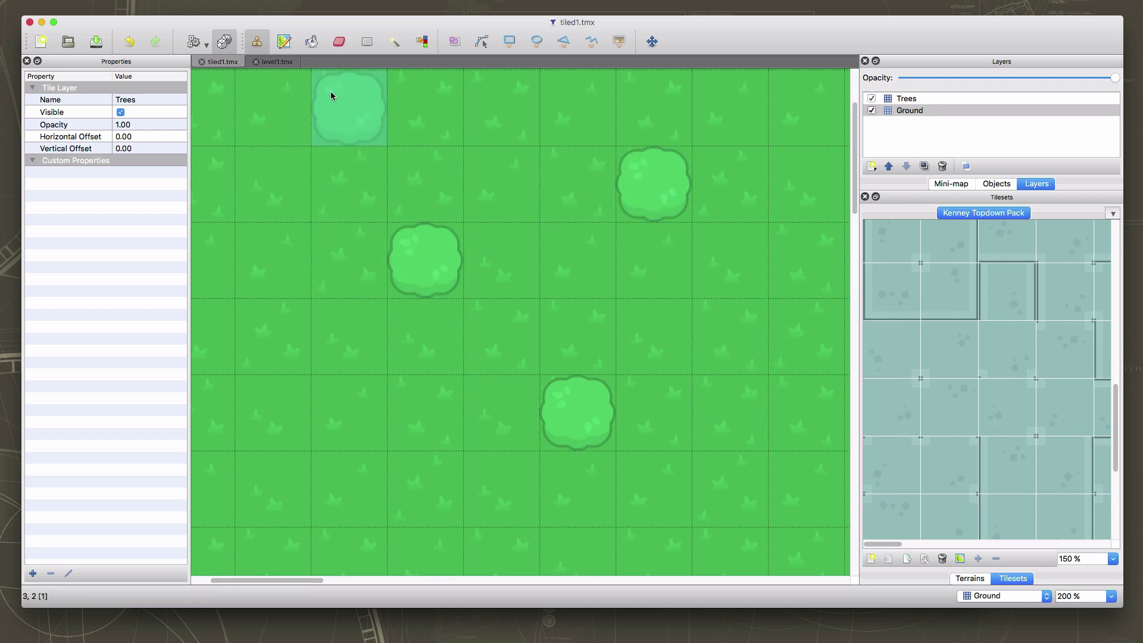
- On the level1.tmx tab, hide the decorations, items and walls layers, leaving only ground
click(267, 64)
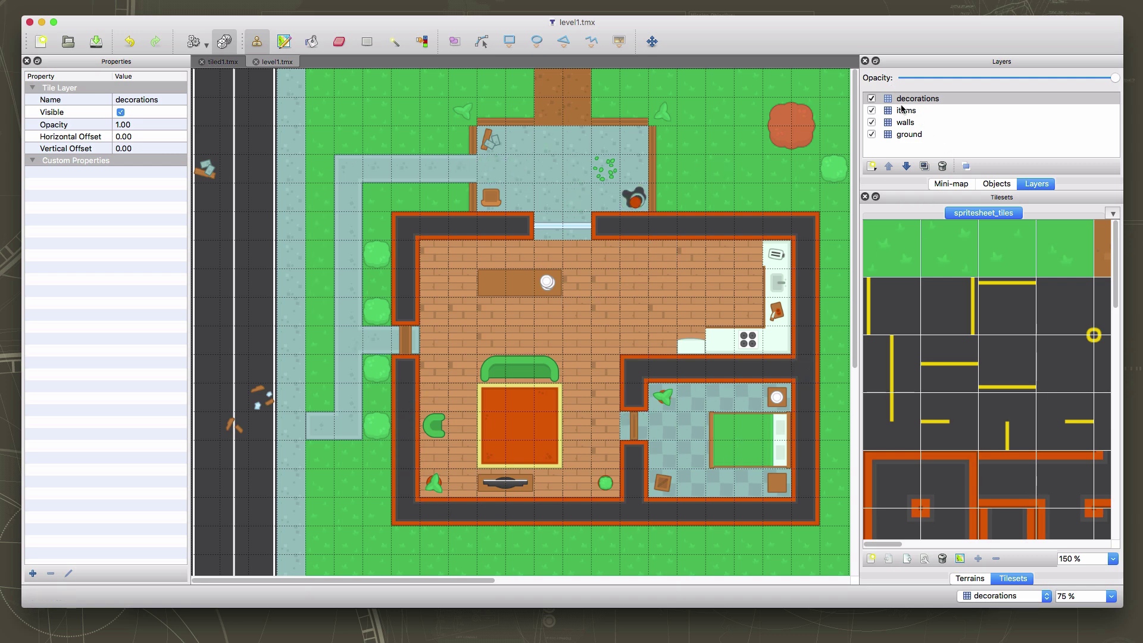
click(872, 98)
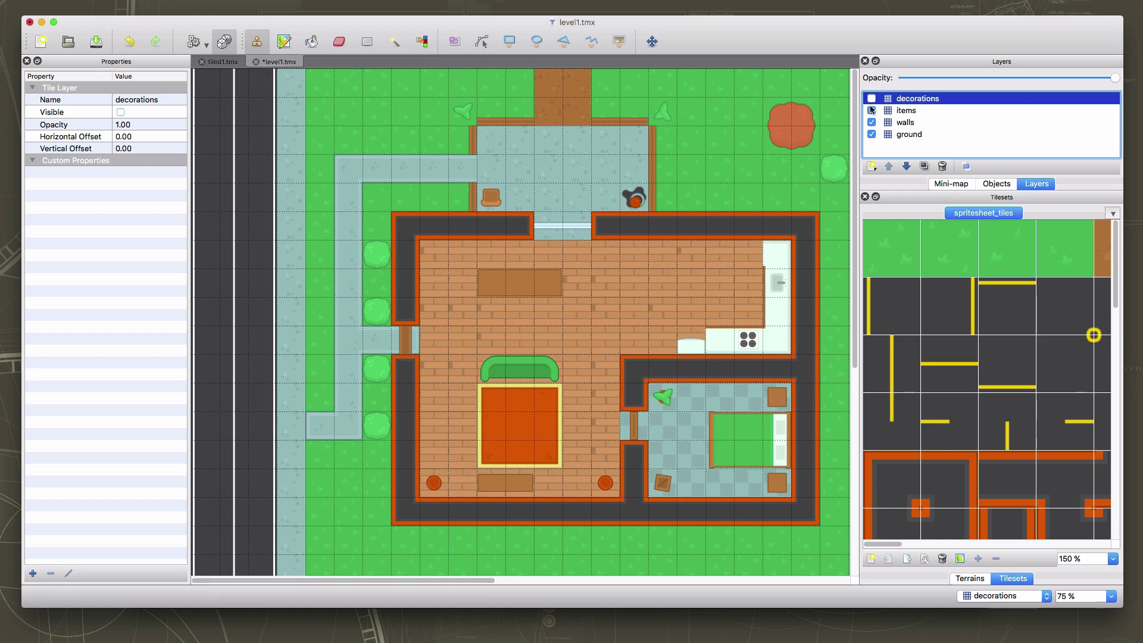
click(872, 110)
click(872, 122)
click(901, 135)
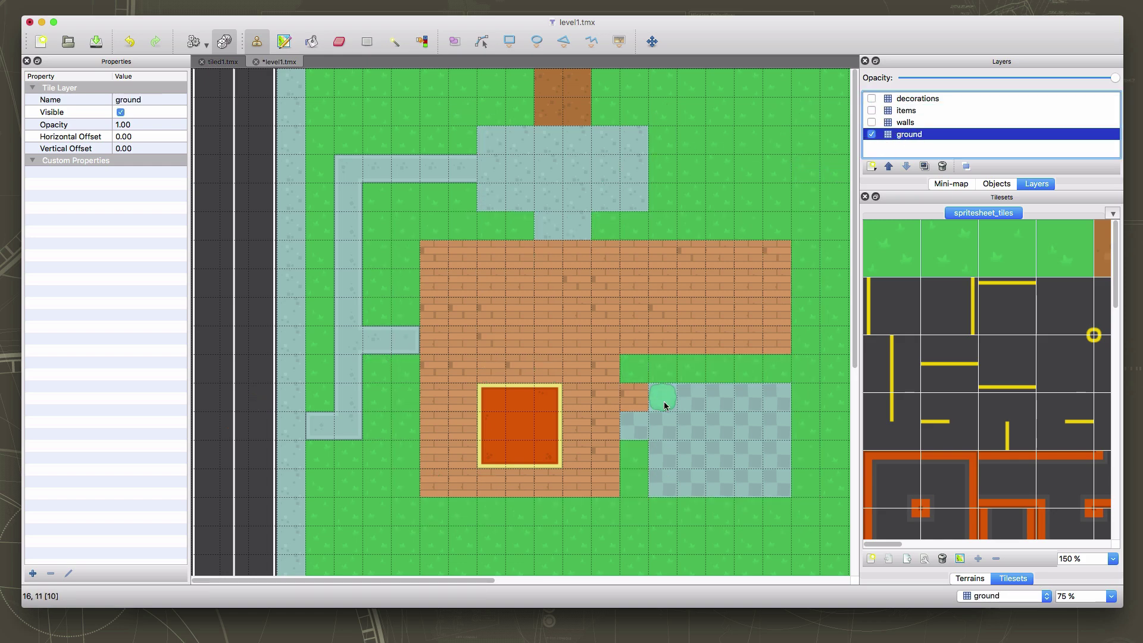
scroll(665, 406, down, 10)
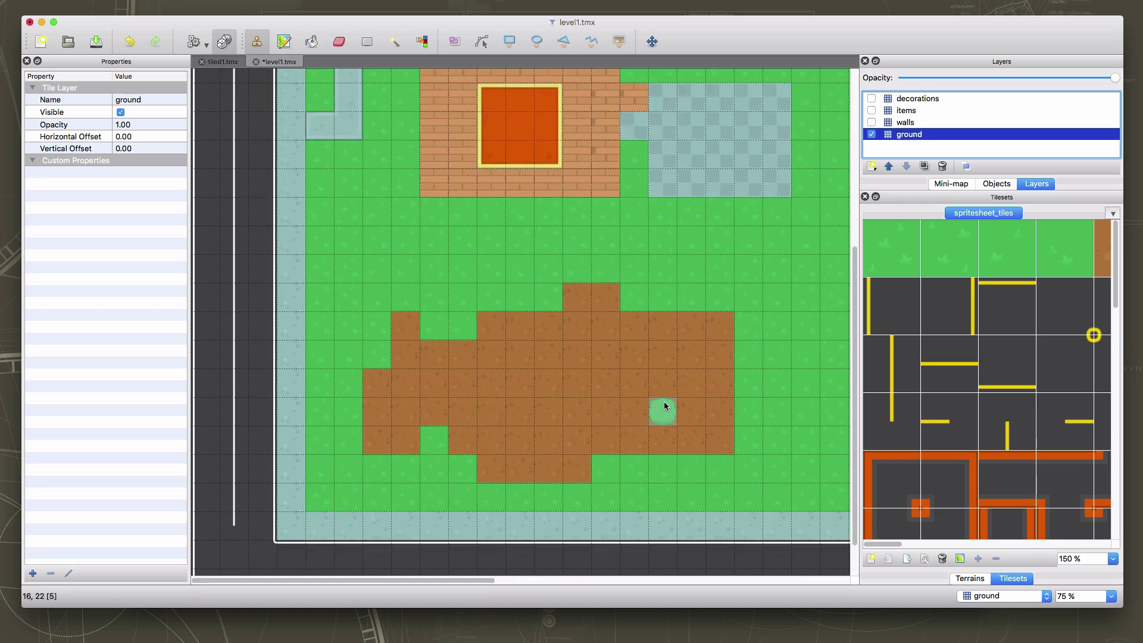
scroll(665, 406, up, 8)
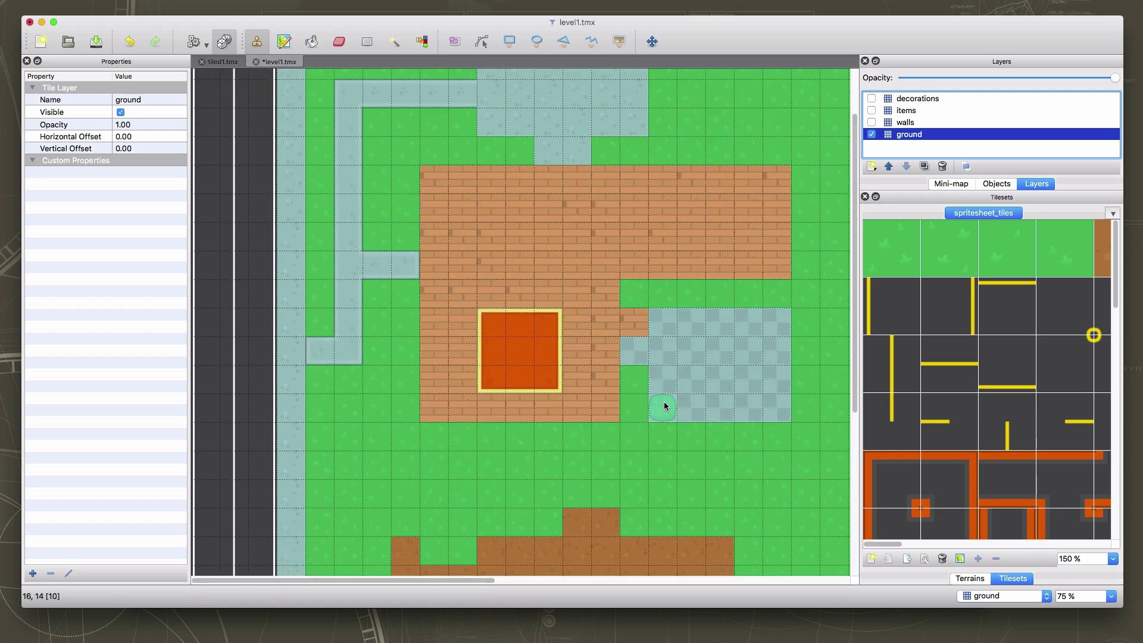
- Turn the walls and items layers back on
click(873, 123)
scroll(651, 366, up, 3)
scroll(655, 361, down, 5)
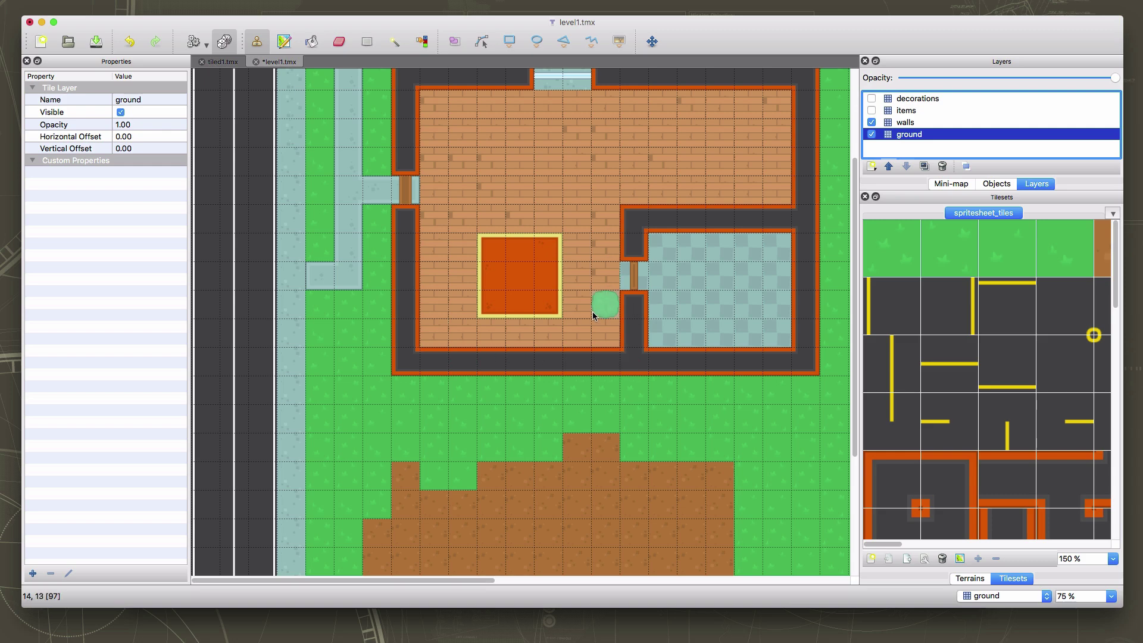
scroll(599, 307, up, 5)
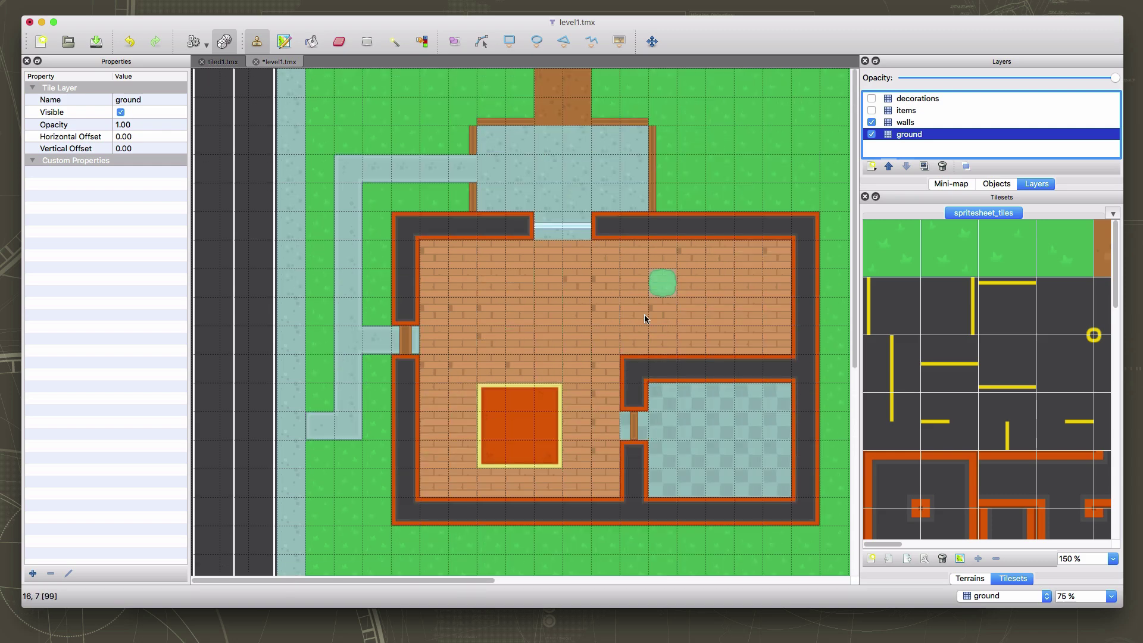
click(631, 361)
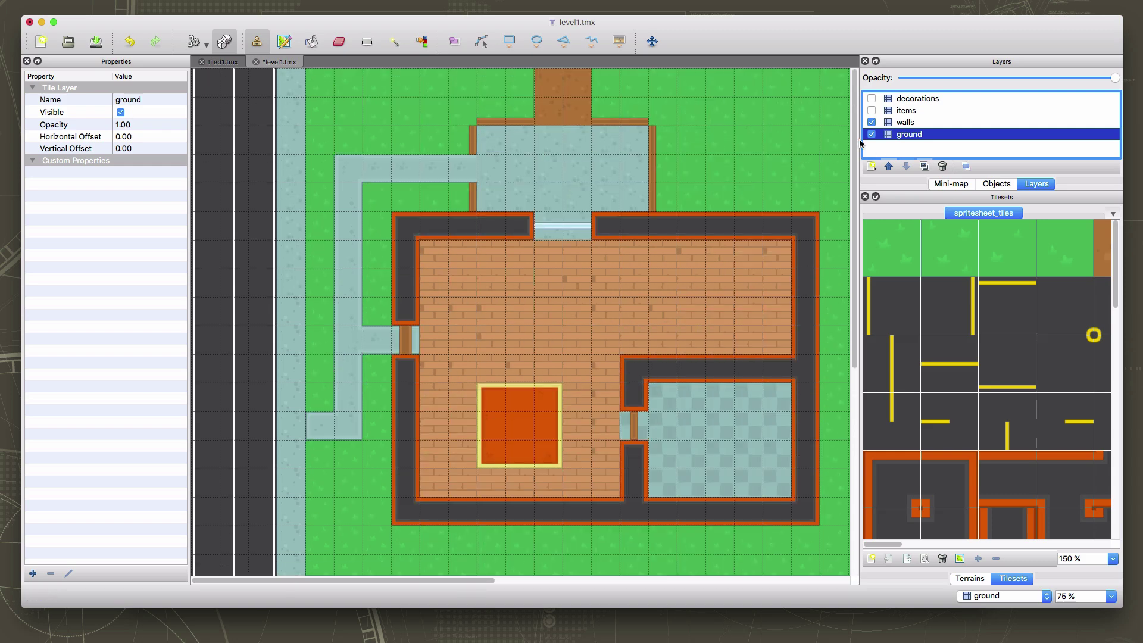
click(871, 111)
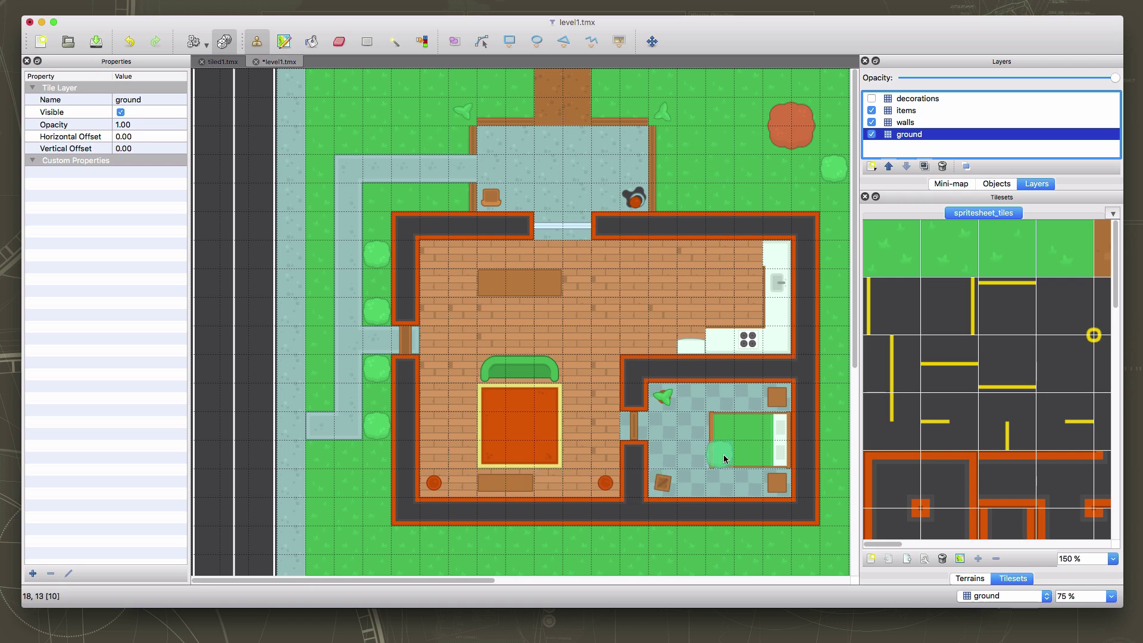
- Re-enable the decorations layer and scroll around to inspect the fully layered house
click(872, 99)
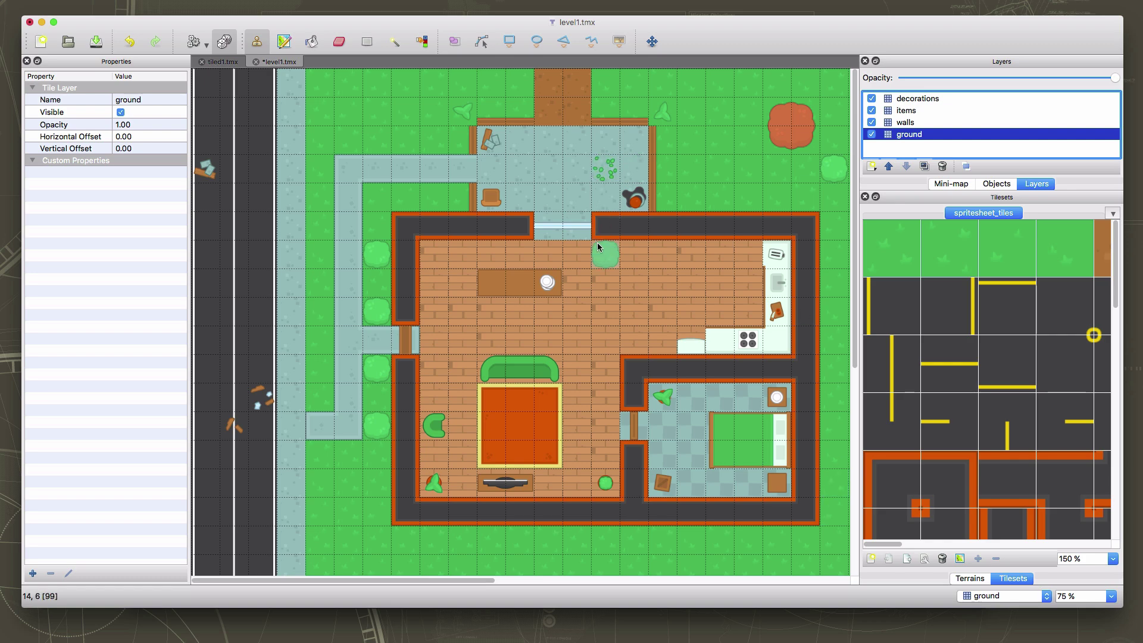
scroll(599, 247, down, 10)
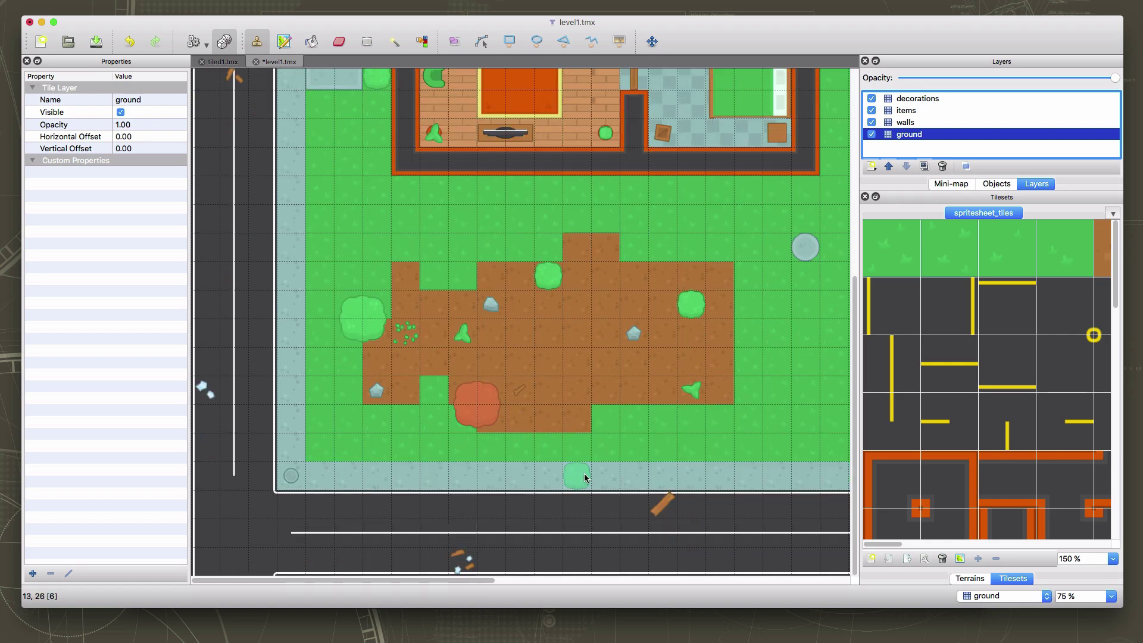
scroll(563, 418, up, 2)
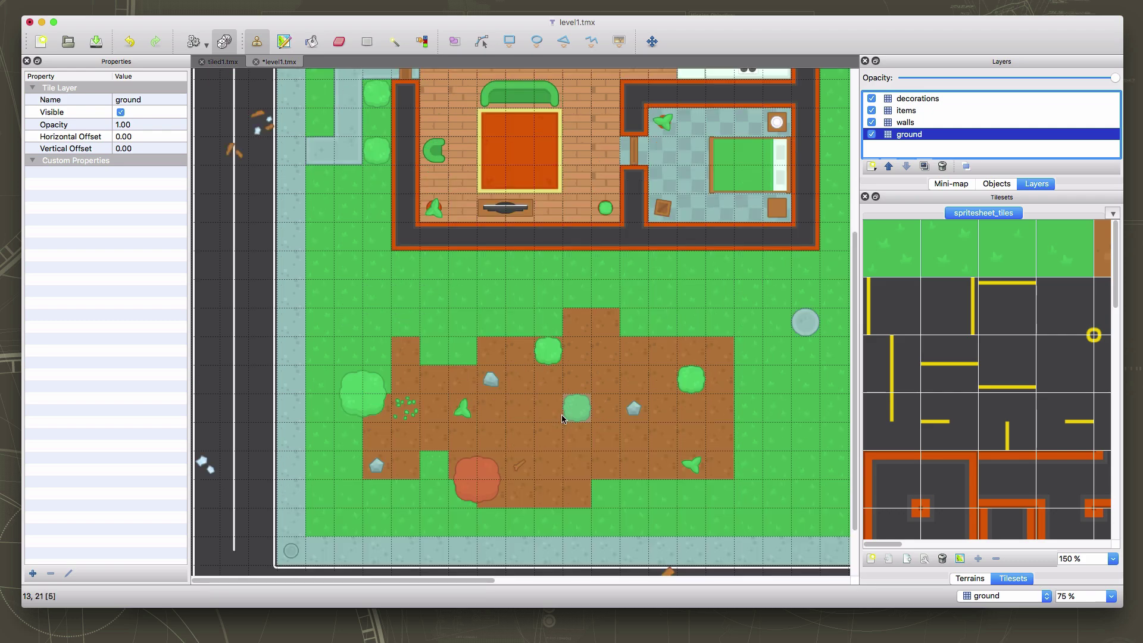
scroll(563, 419, up, 8)
scroll(562, 418, right, 20)
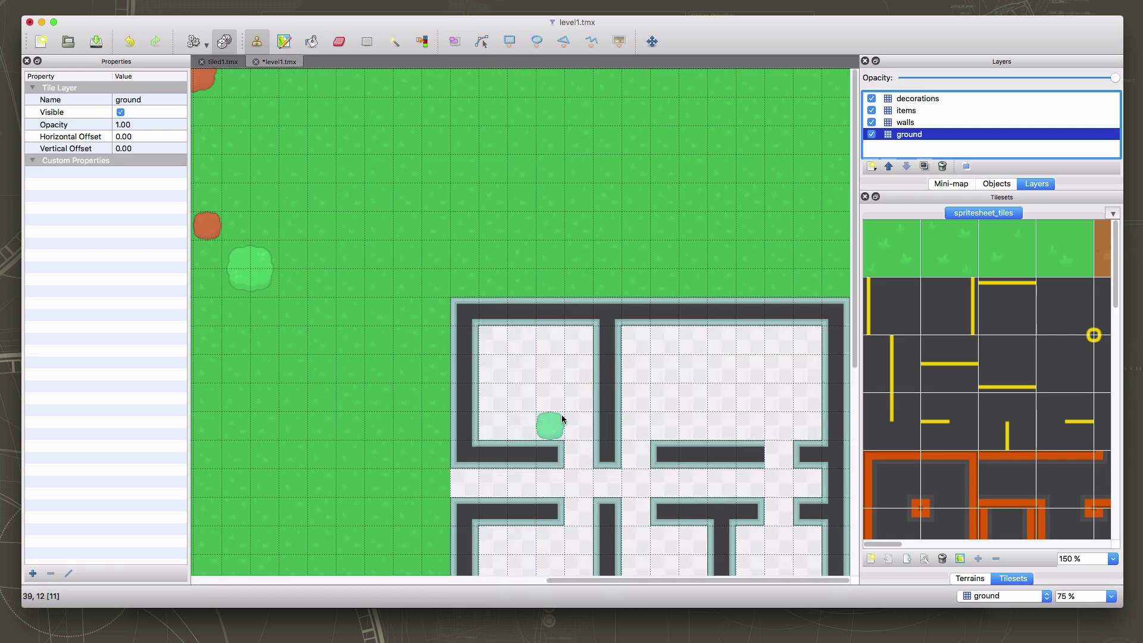
scroll(643, 393, down, 6)
scroll(629, 433, down, 4)
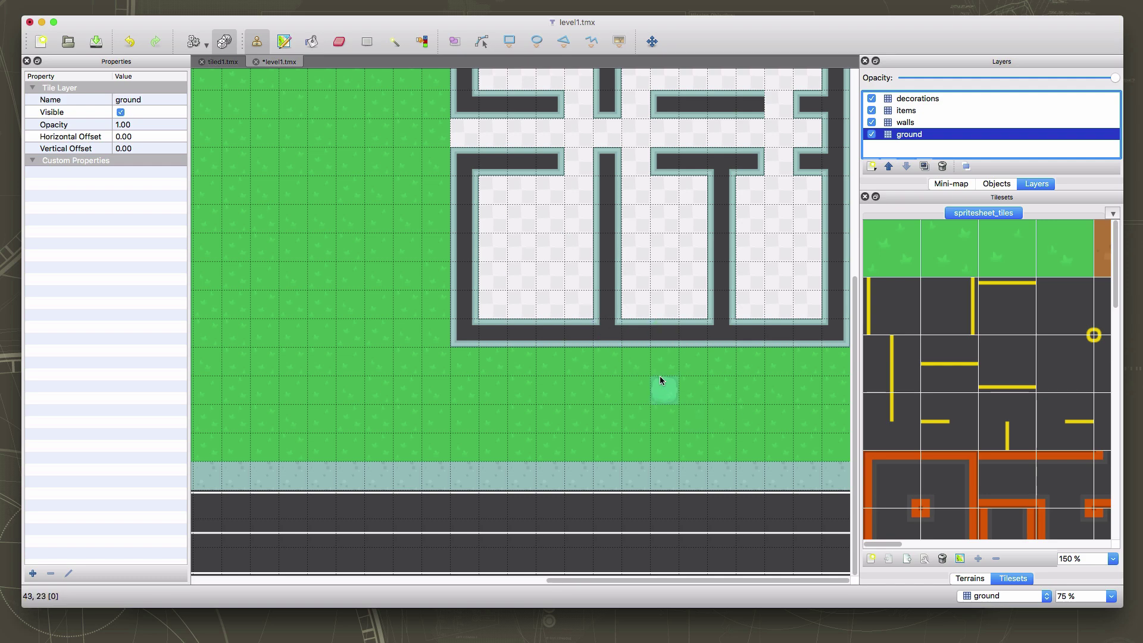
scroll(659, 376, up, 9)
scroll(633, 403, up, 2)
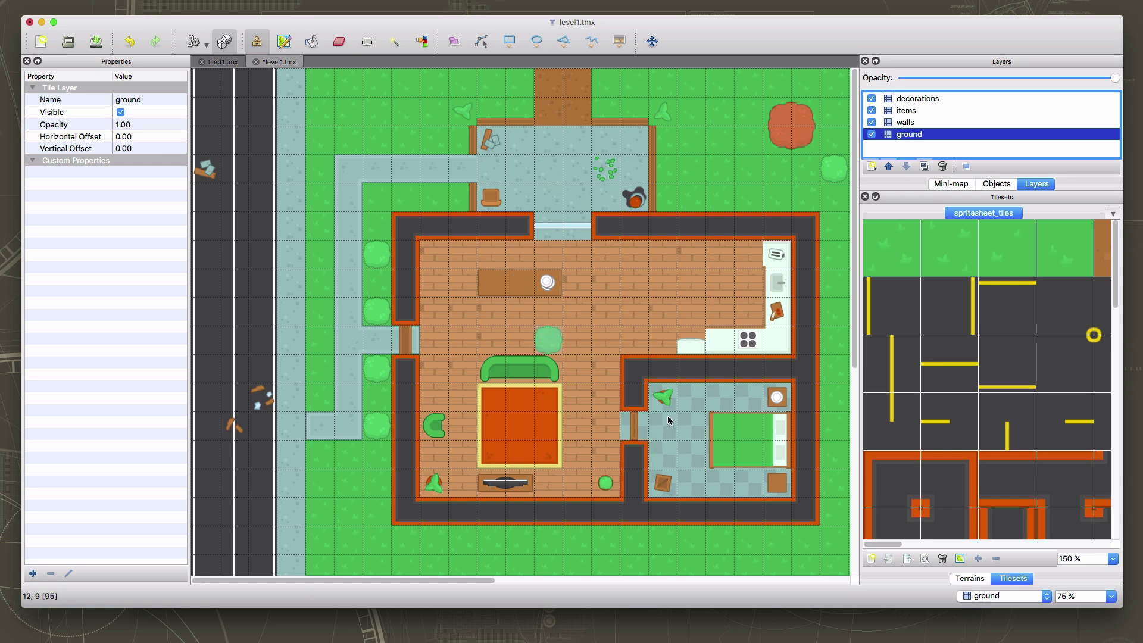
- Save level1.tmx, then switch away to another application
key(ctrl+s)
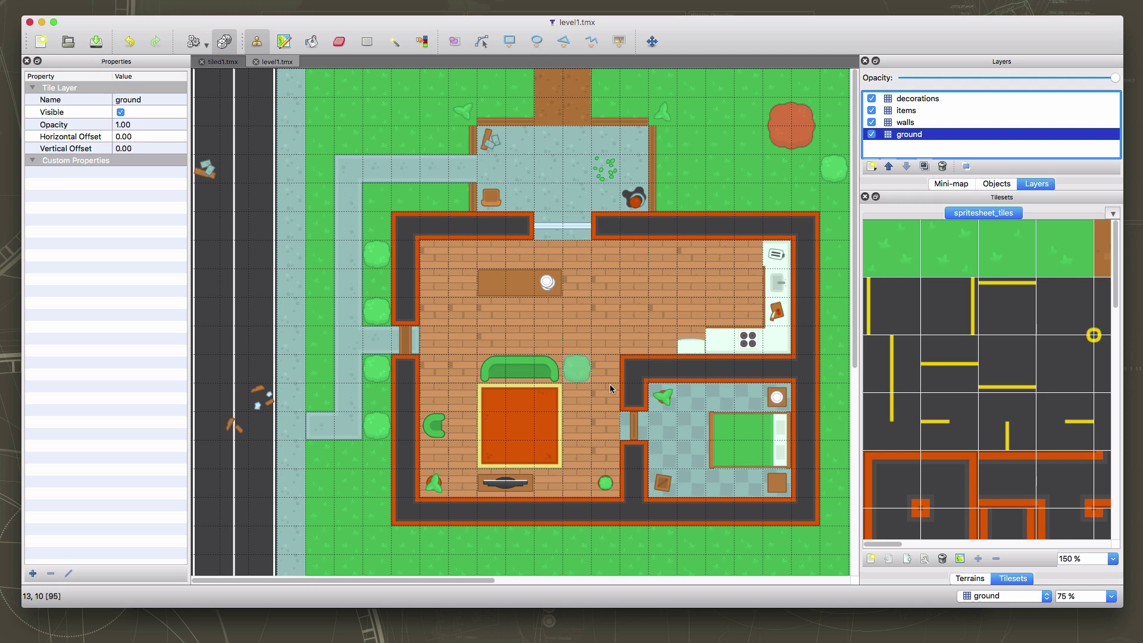
key(super+Tab)
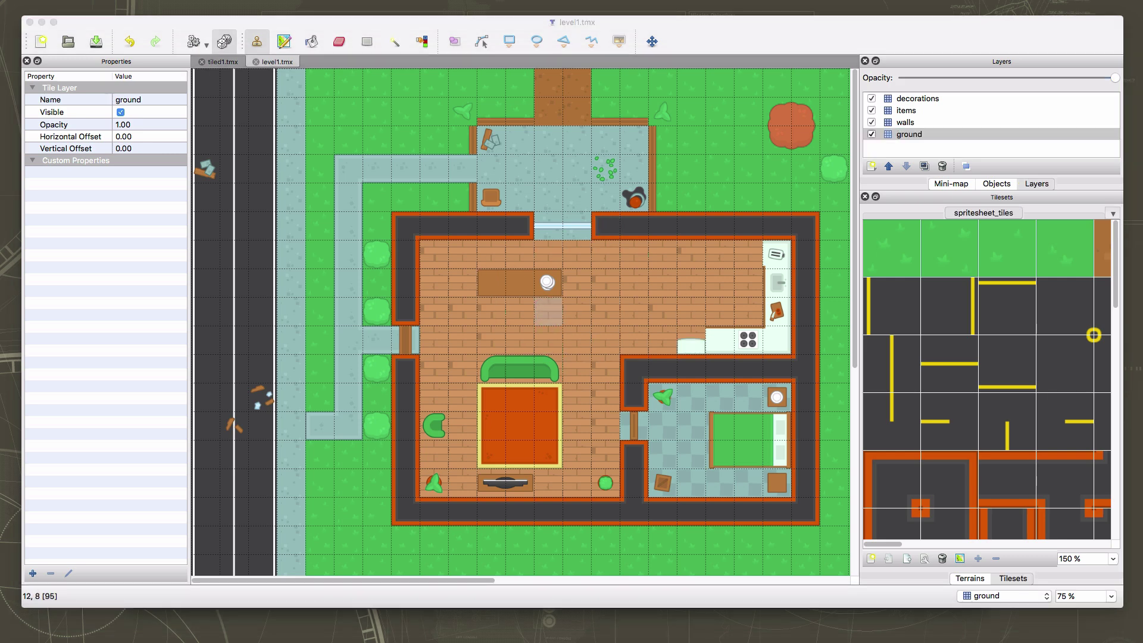